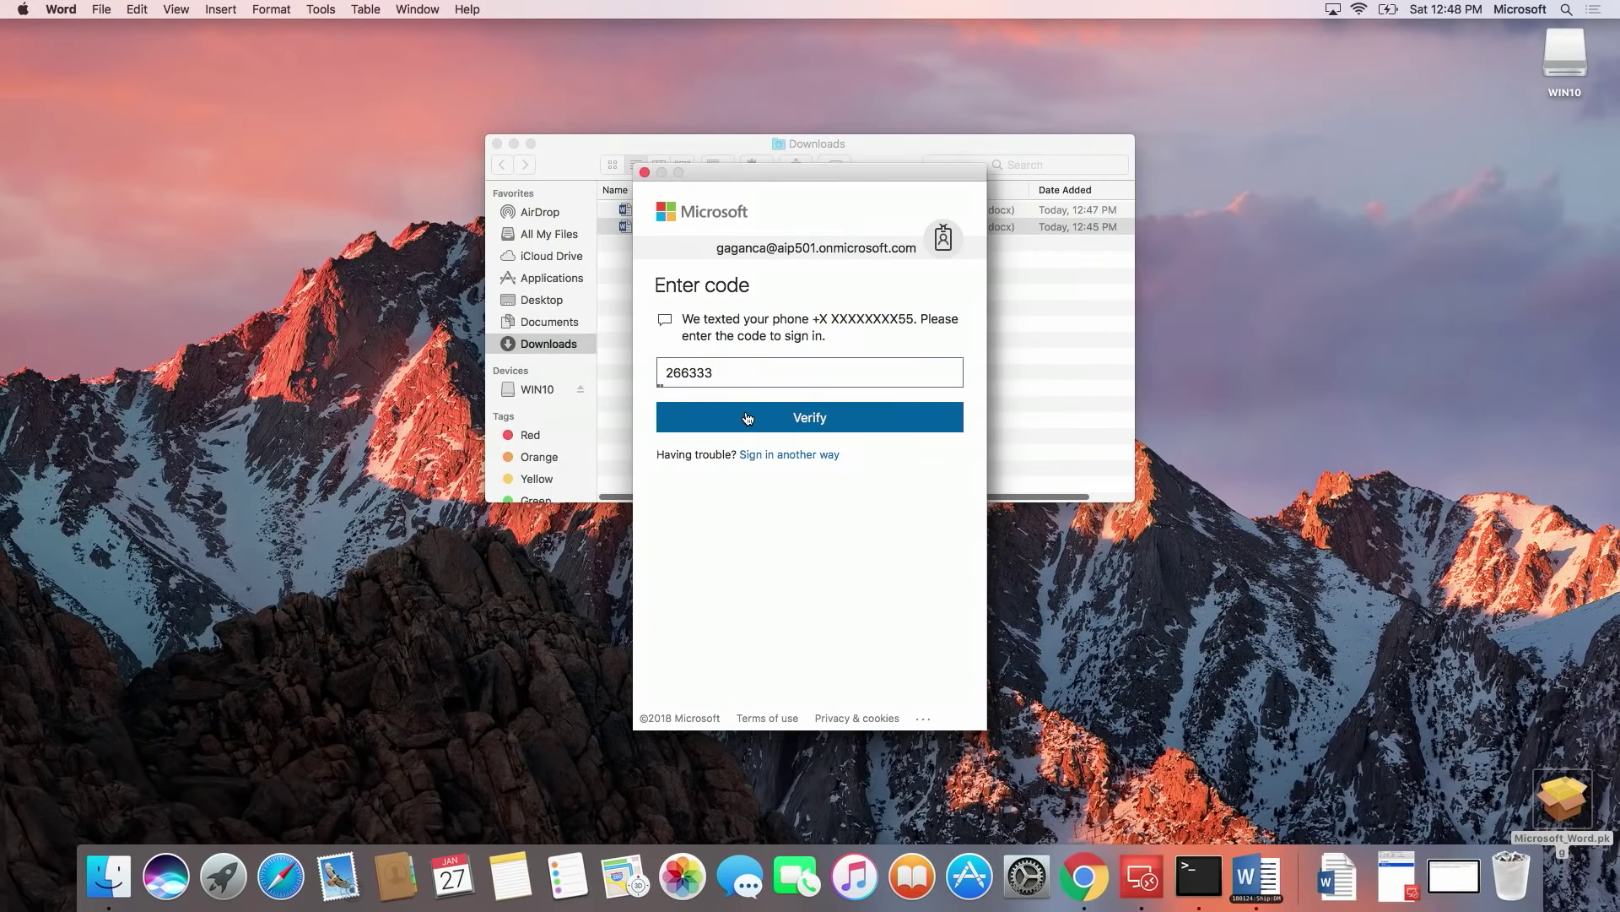
Submit the texted verification code and confirm the Microsoft sign-in verification.
{"action": "left_click", "coordinate": [746, 419]}
{"action": "left_click", "coordinate": [535, 172]}
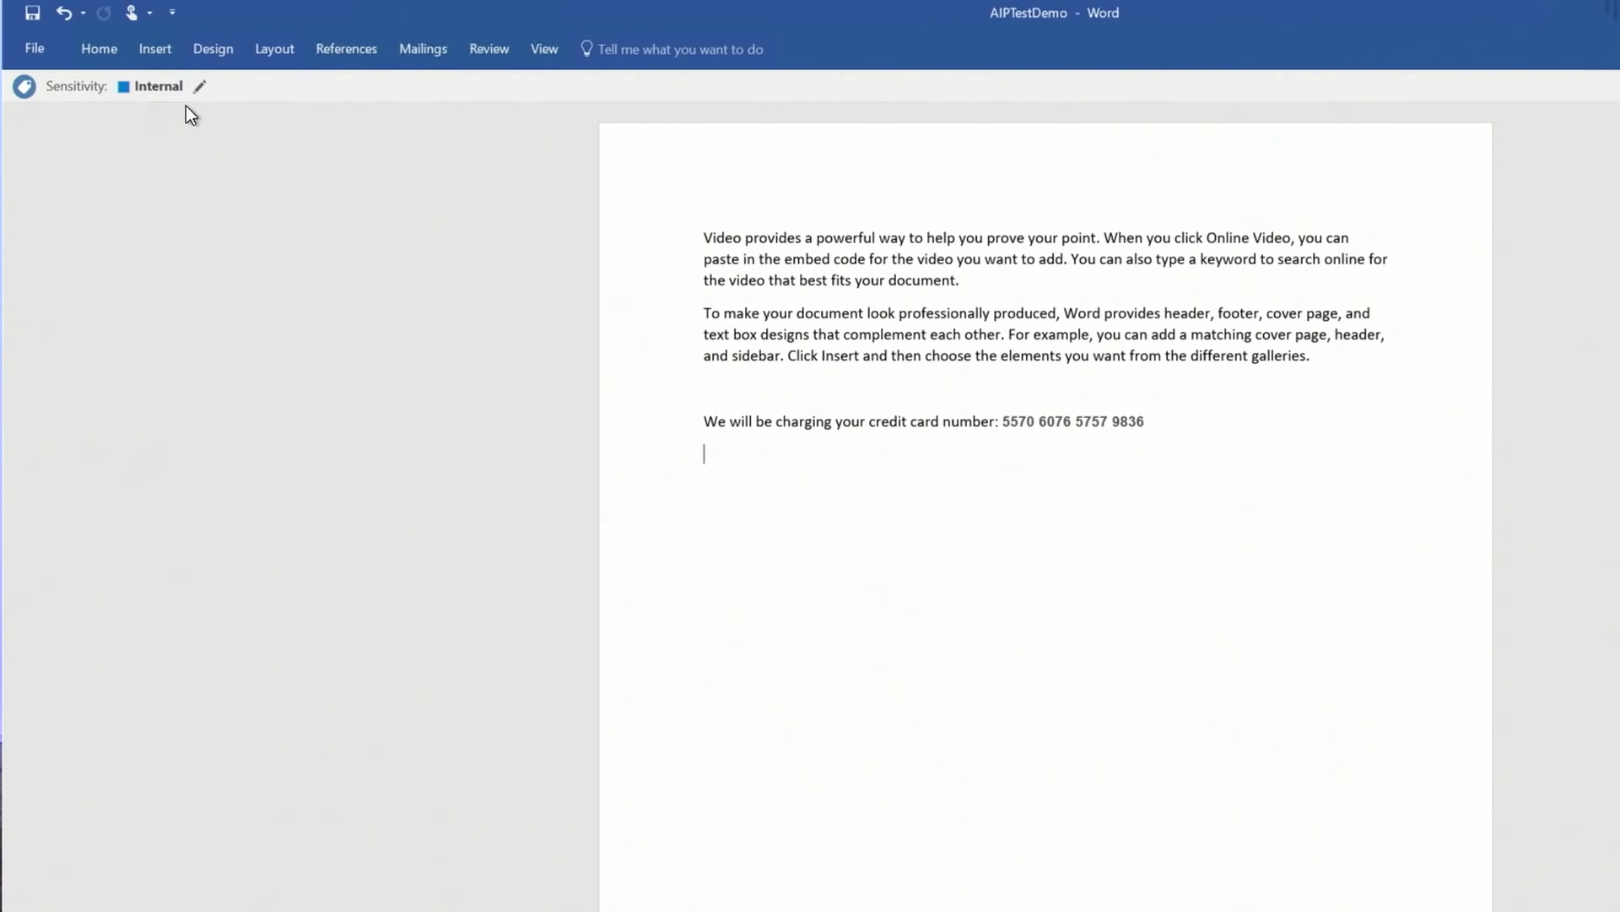
Change the document's sensitivity label from Internal to Confidential \ Credit card data.
{"action": "left_click", "coordinate": [199, 87]}
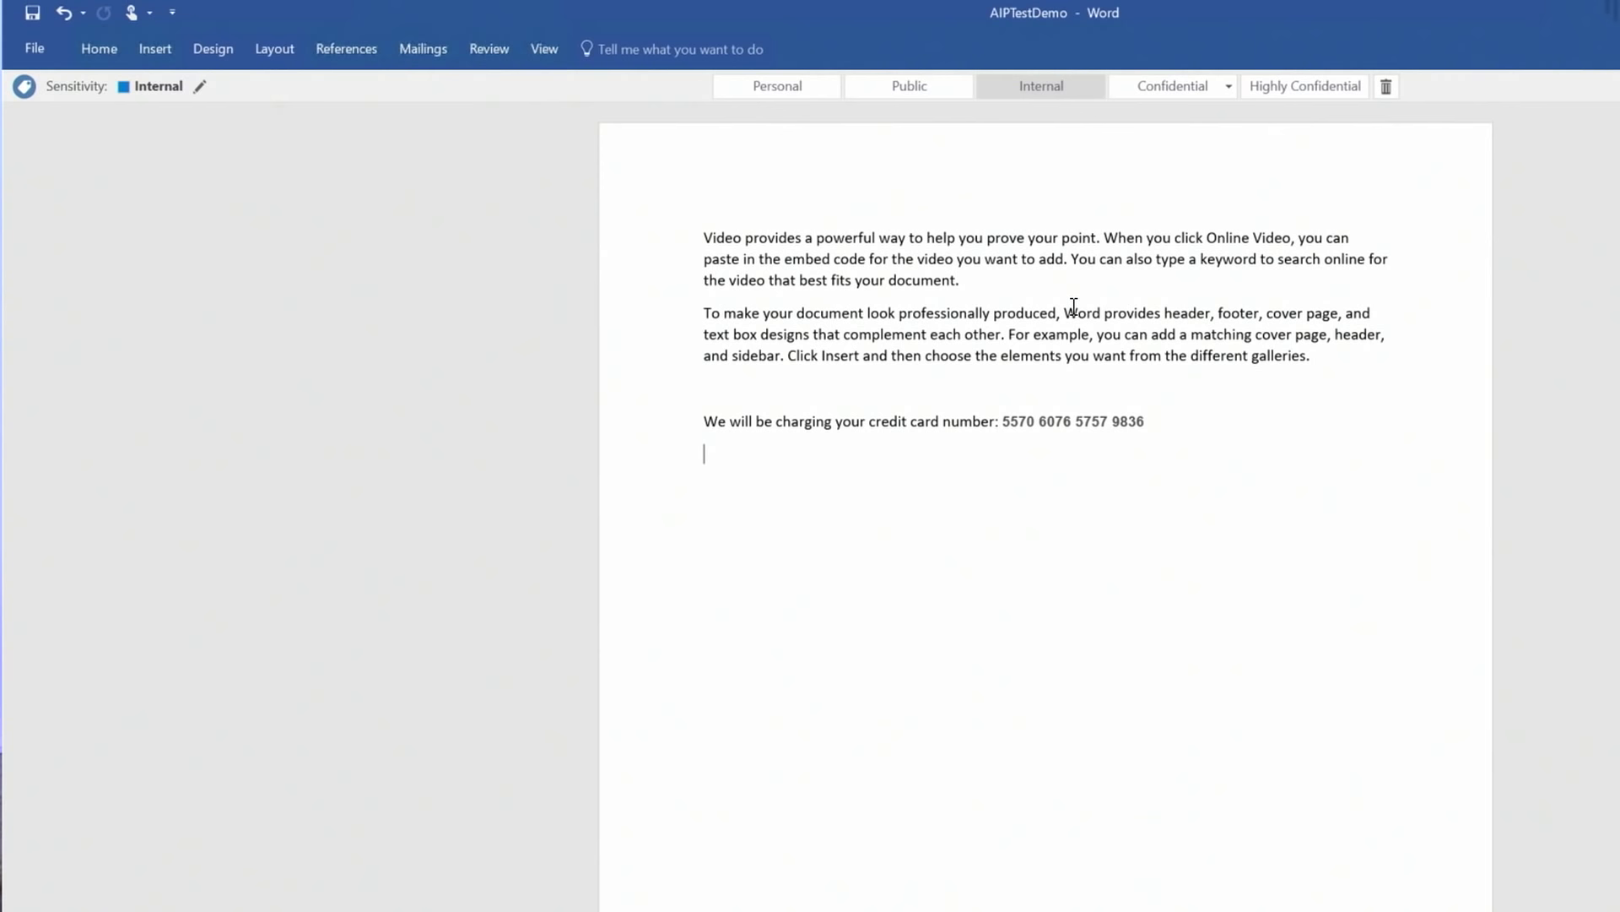
{"action": "left_click", "coordinate": [1177, 84]}
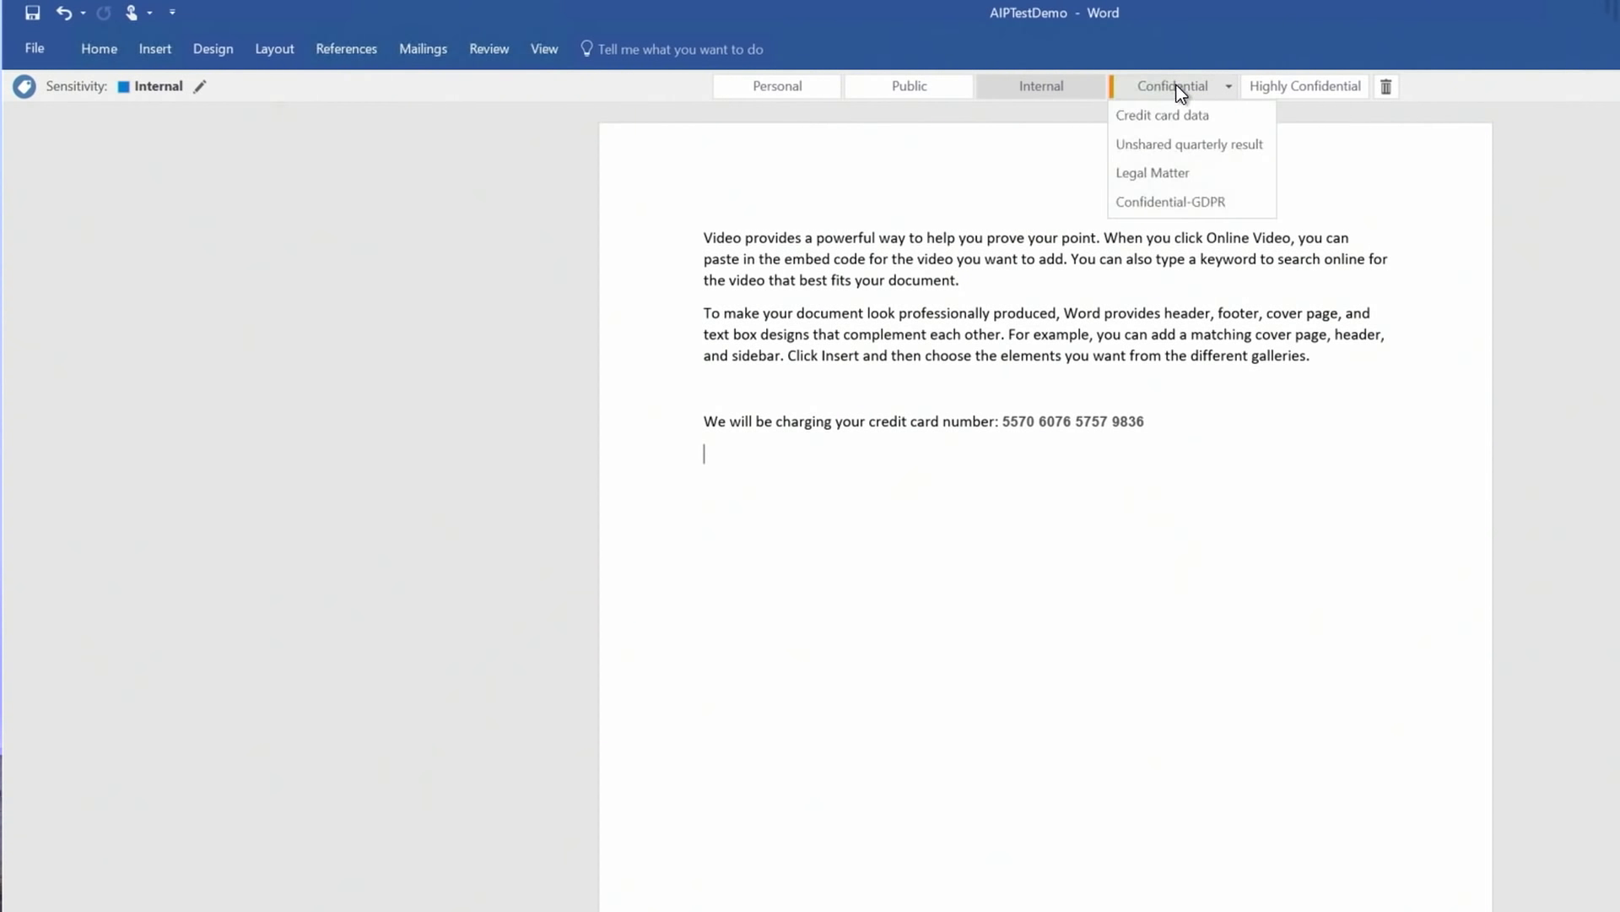
{"action": "left_click", "coordinate": [1214, 126]}
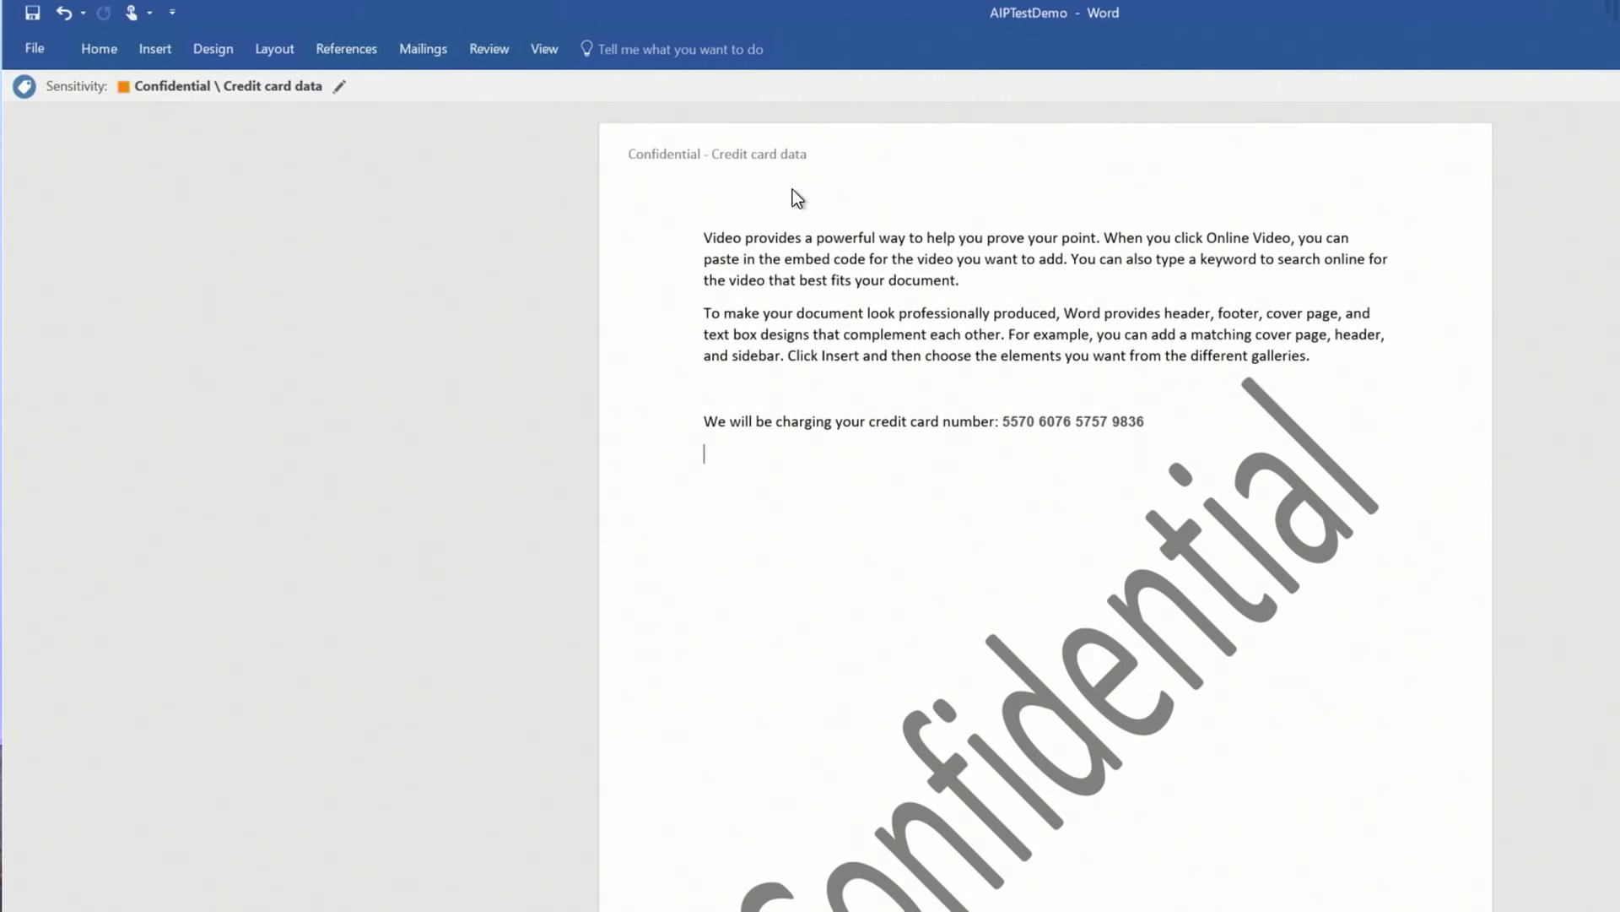
{"action": "scroll", "coordinate": [970, 437], "scroll_direction": "down", "scroll_amount": 4}
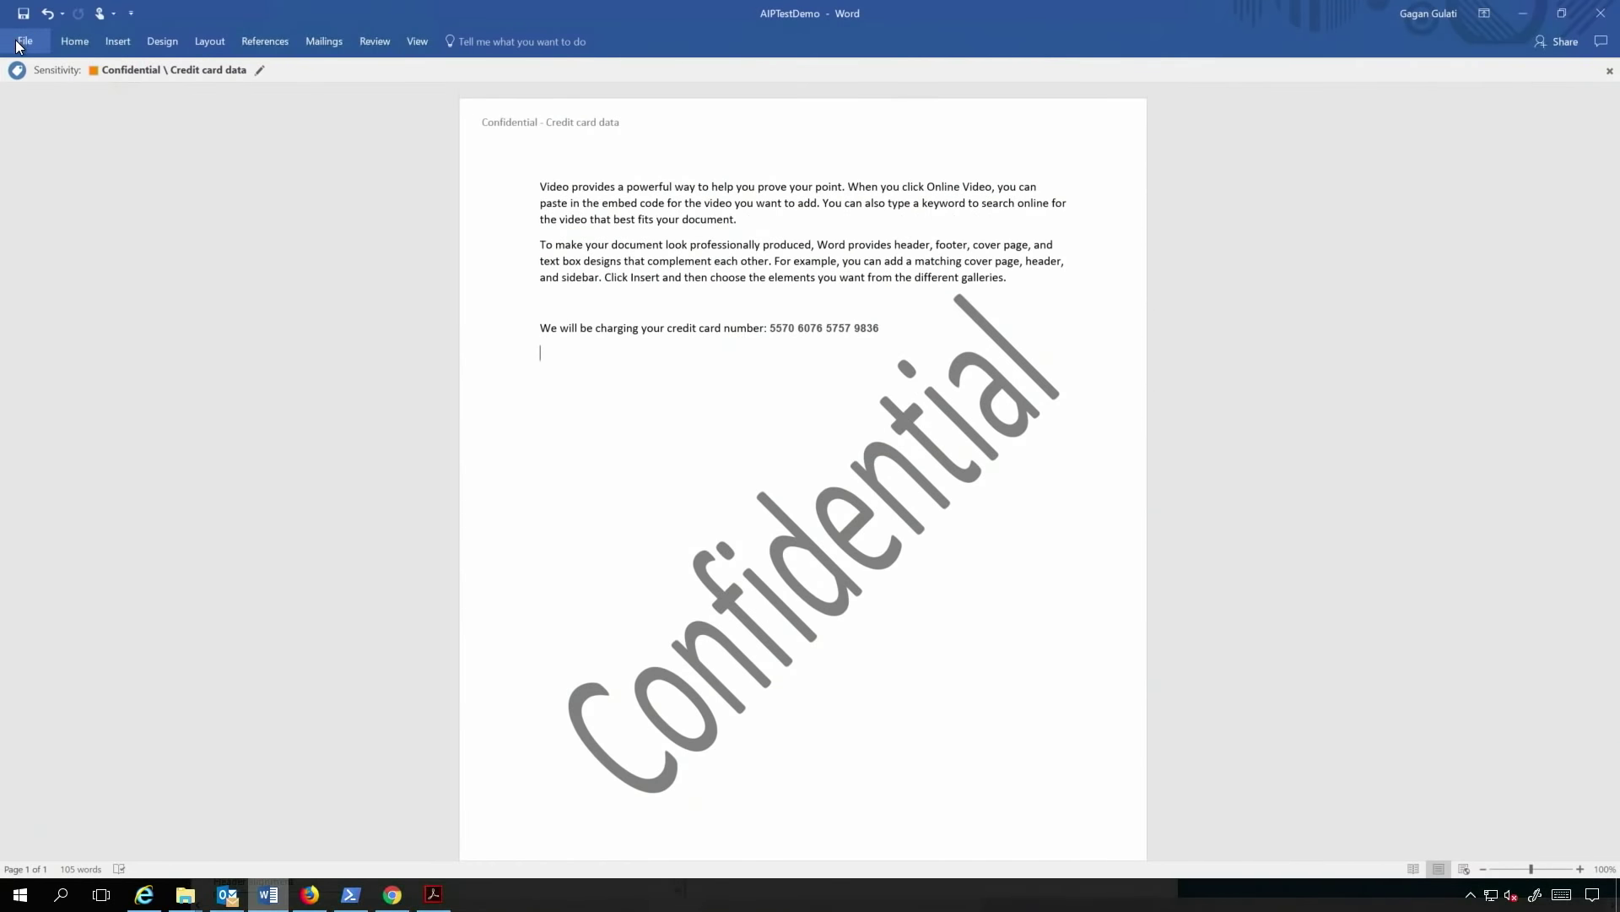
{"action": "left_click", "coordinate": [24, 43]}
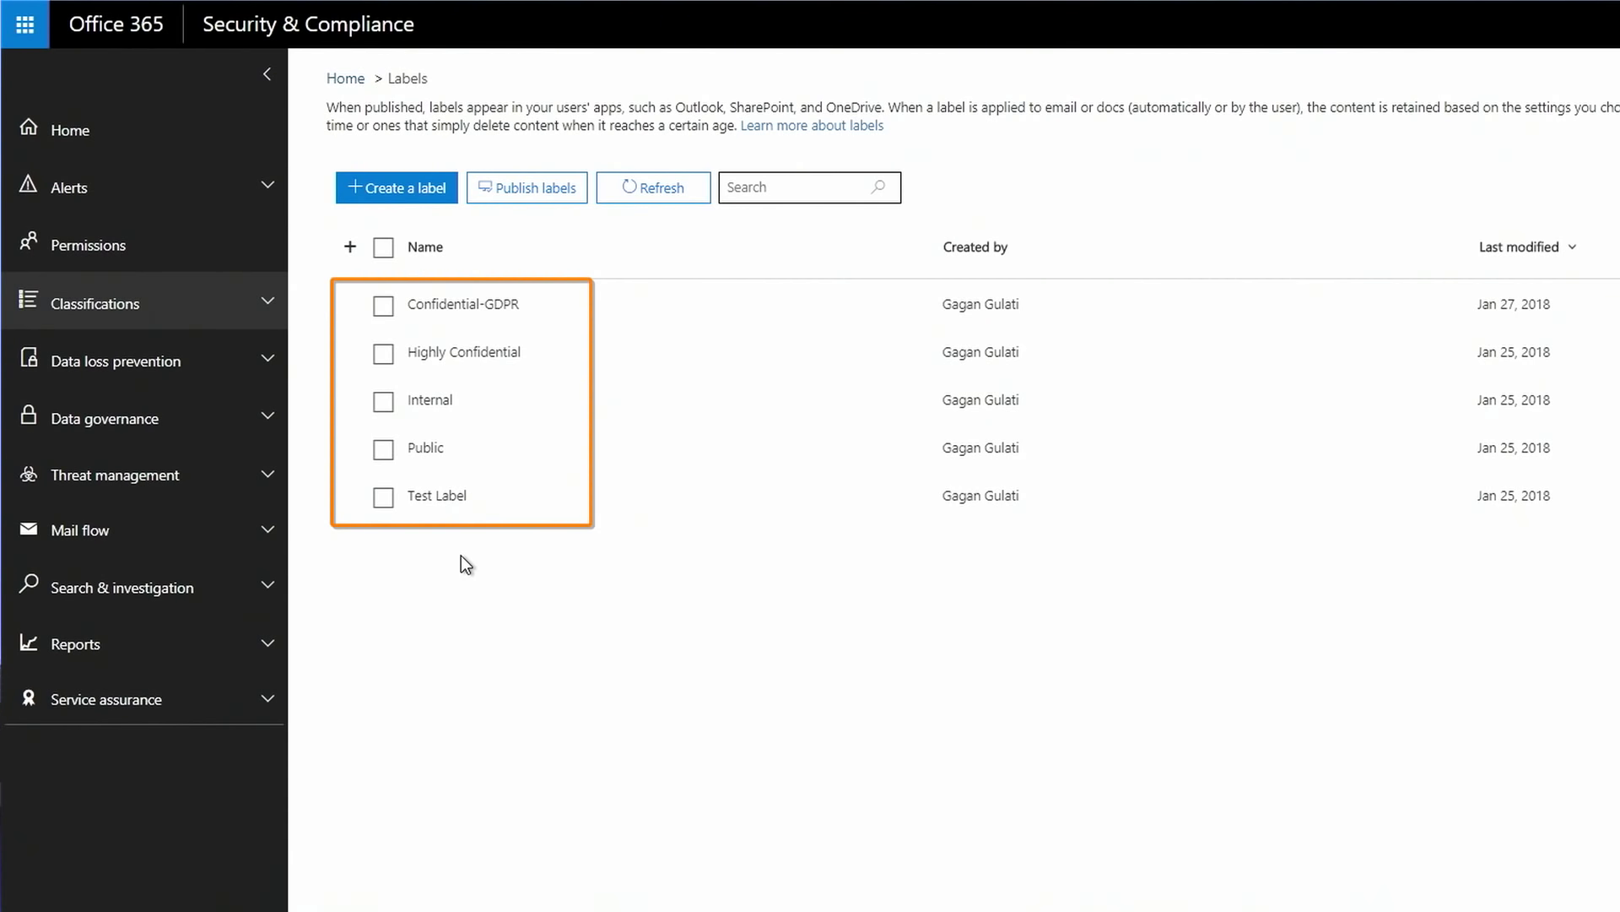
Create a label named 'Confidential - Credit Card Data', reusing that name as its tooltip.
{"action": "left_click", "coordinate": [395, 189]}
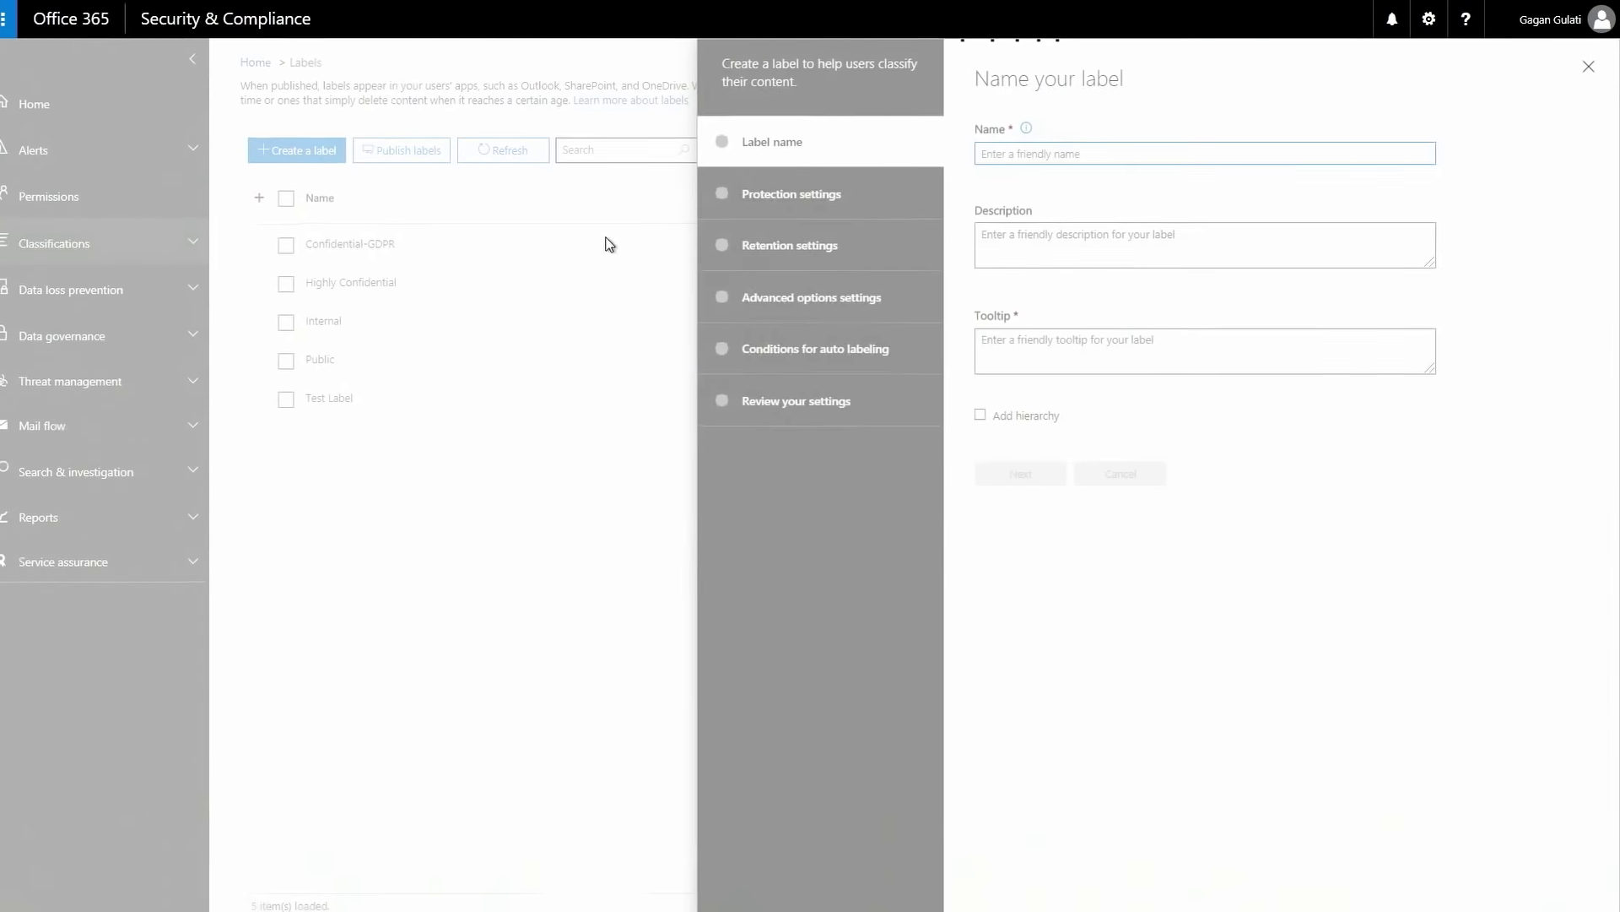
{"action": "type", "text": "Confidential - Credit Card Data"}
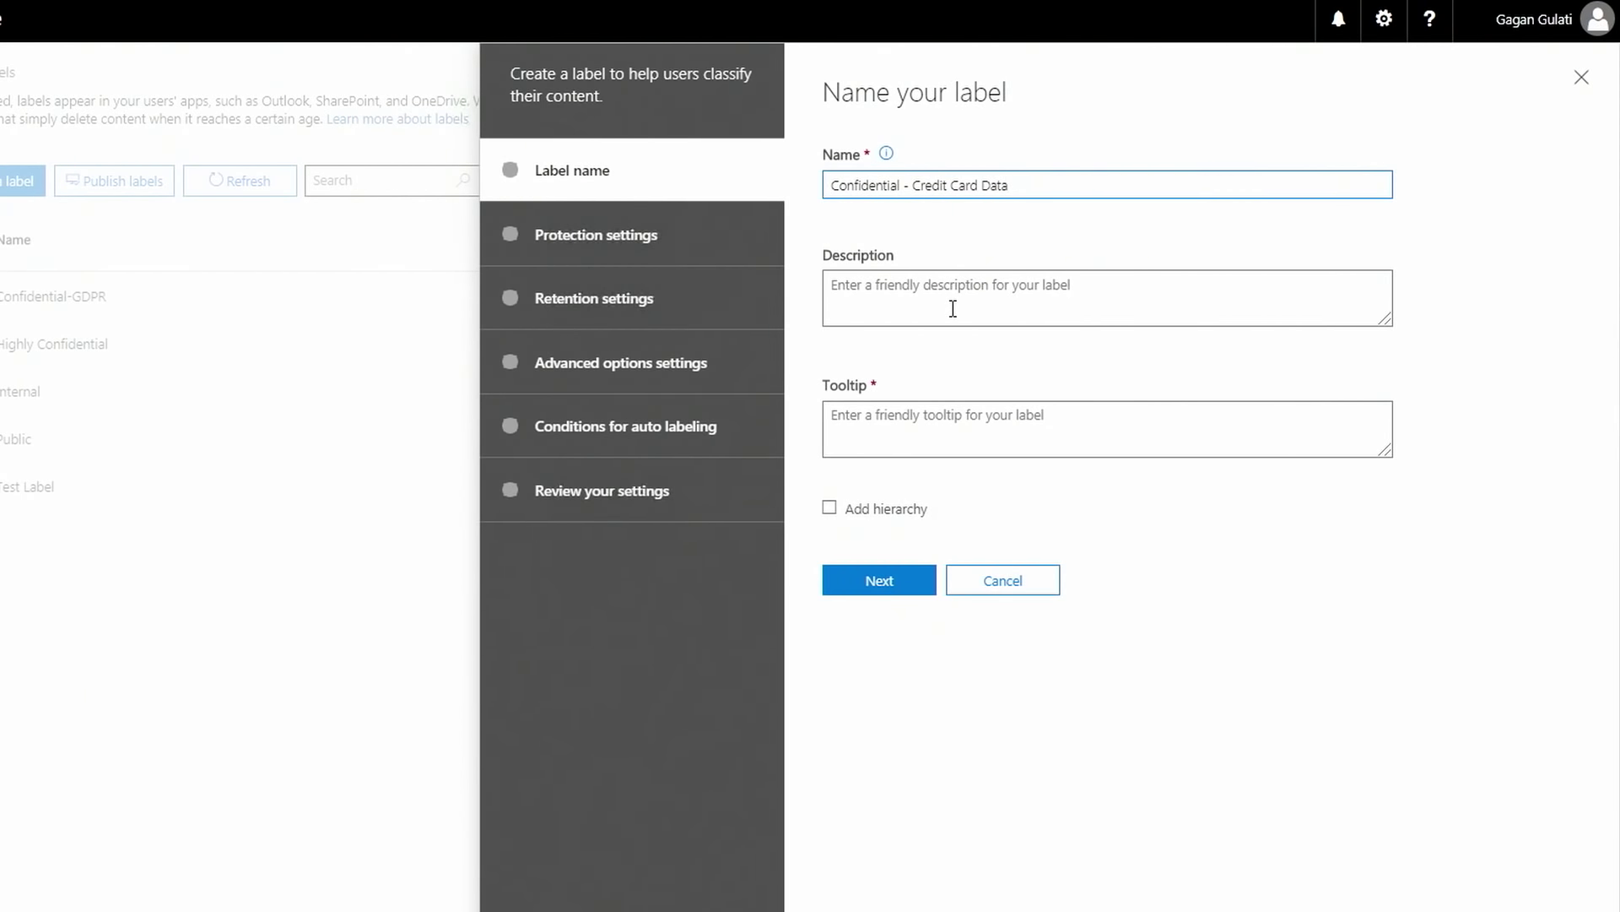
{"action": "left_click", "coordinate": [940, 424]}
{"action": "type", "text": "Confidential - Credit Card Data"}
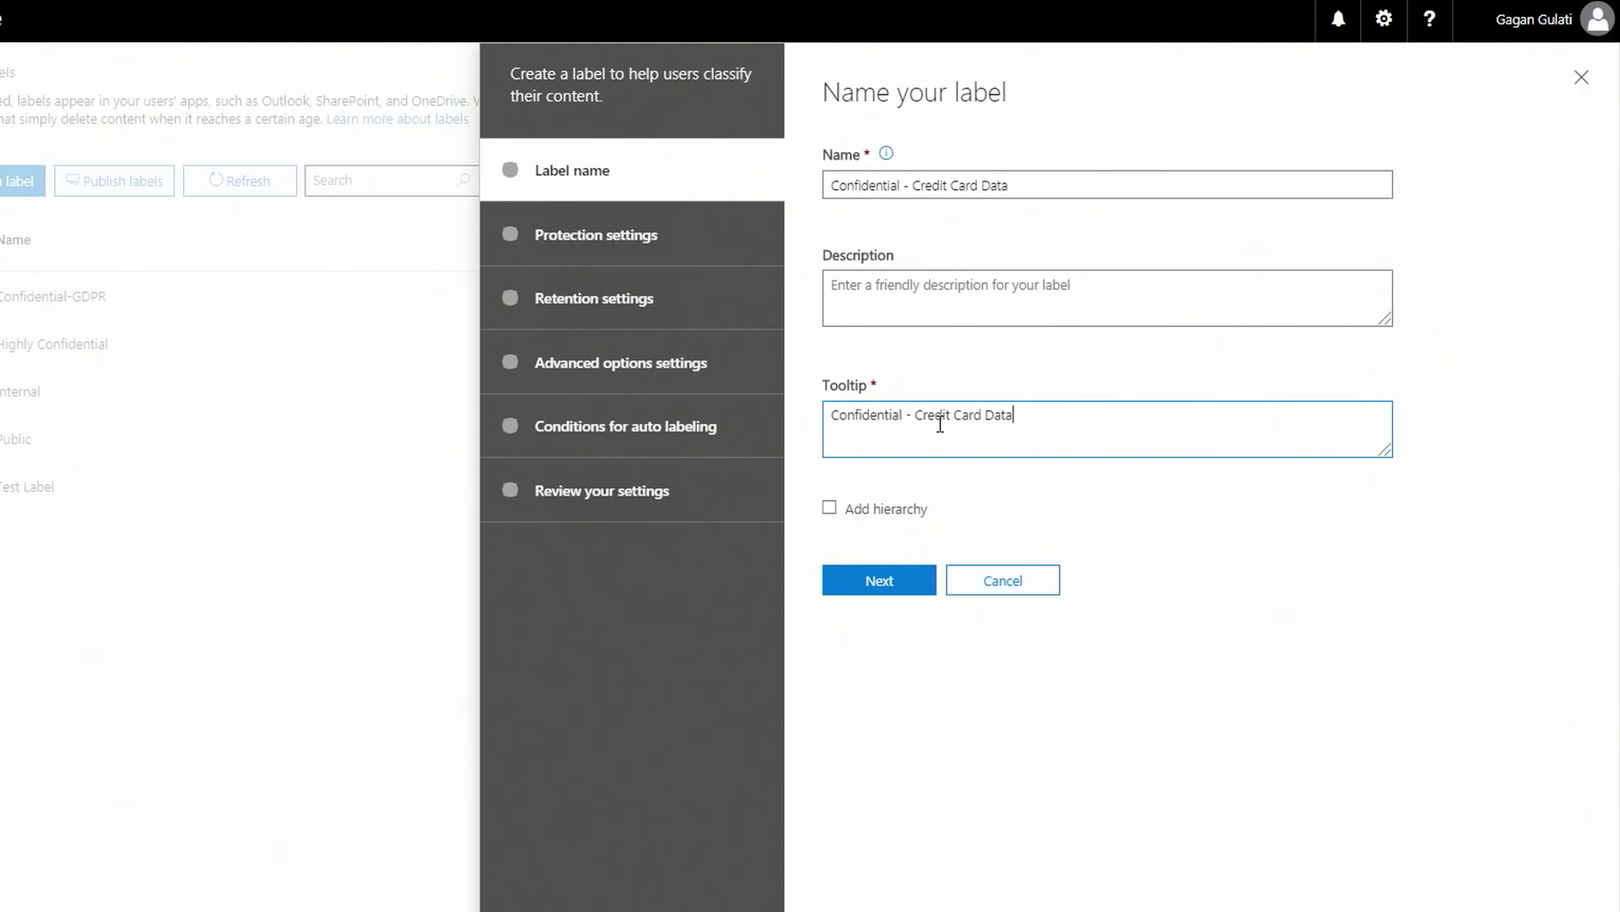
{"action": "left_click", "coordinate": [879, 581]}
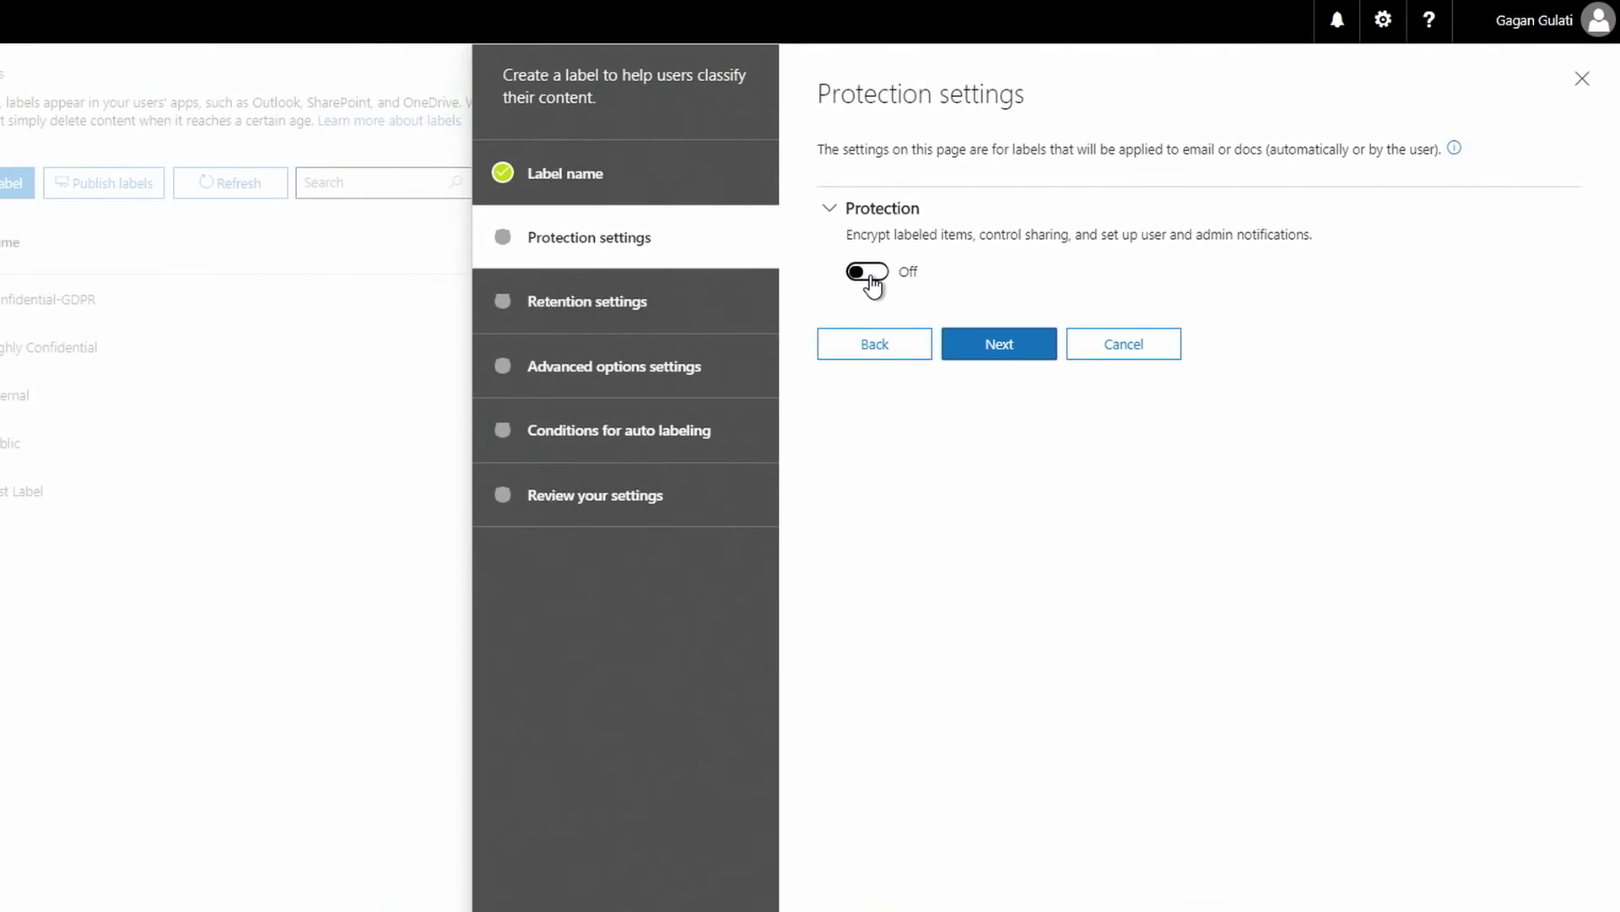
Turn on protection and advanced encryption settings for the new label.
{"action": "left_click", "coordinate": [871, 277]}
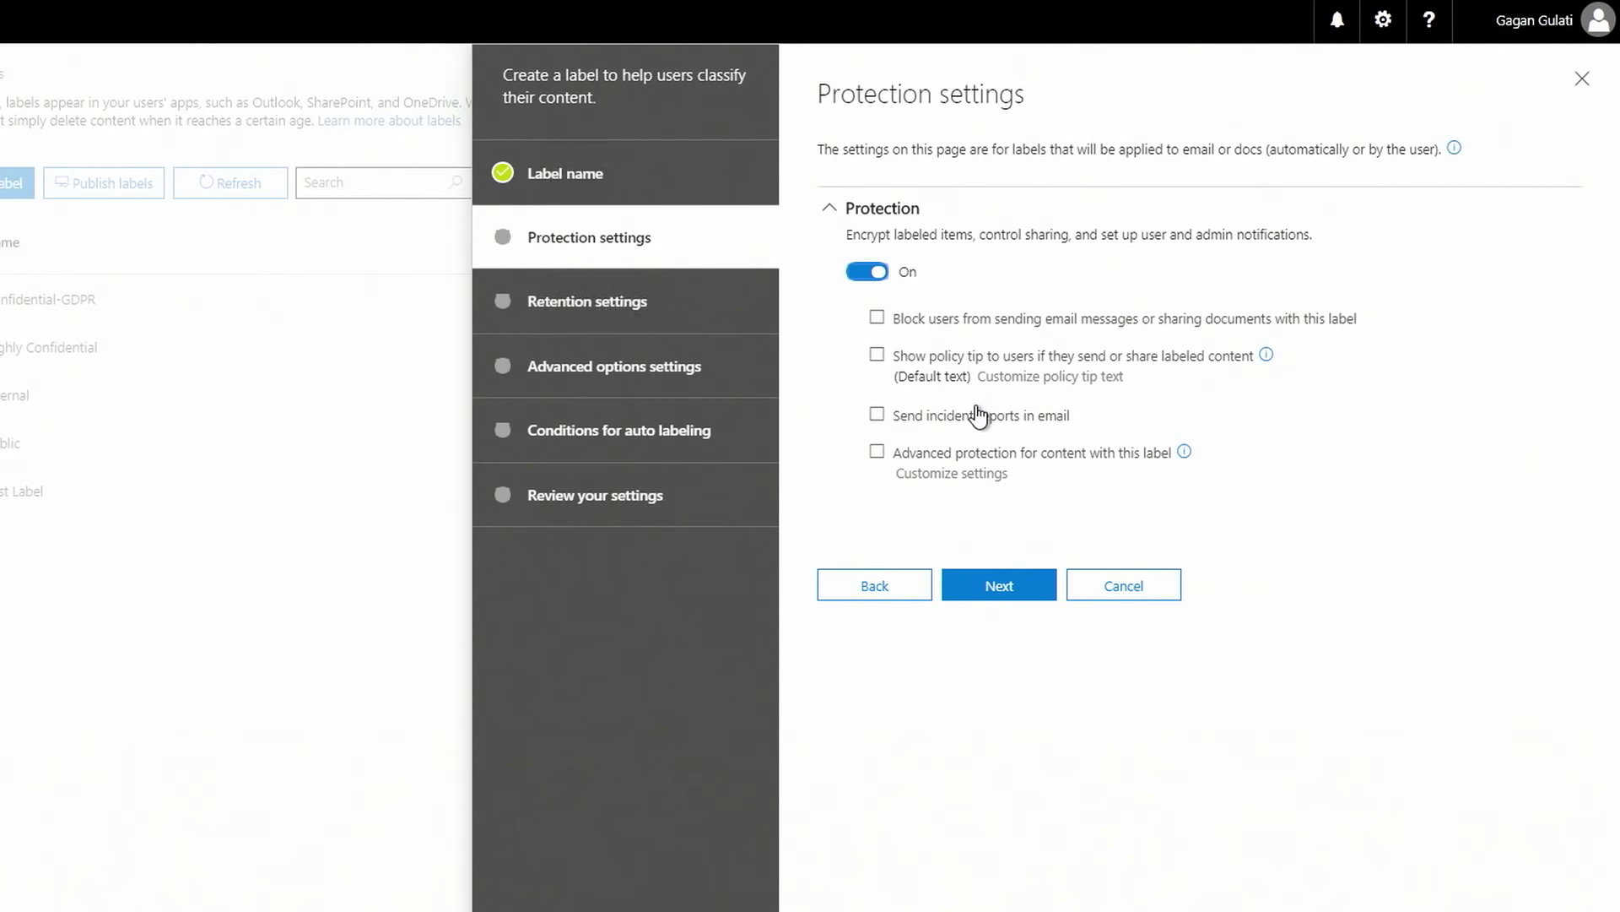
{"action": "left_click", "coordinate": [876, 453]}
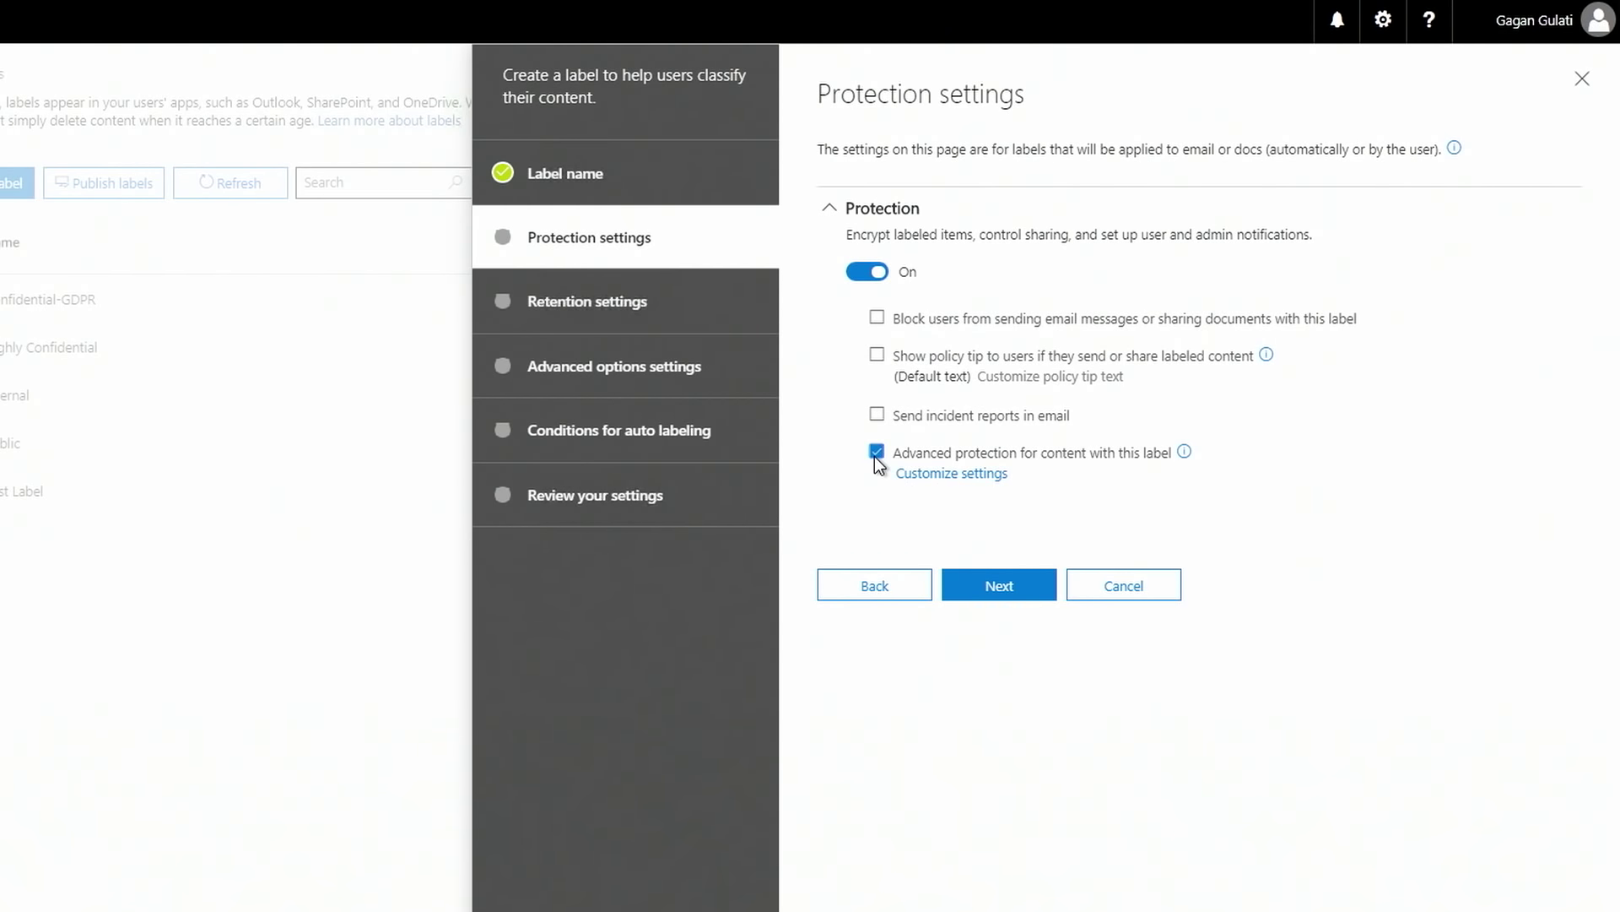
{"action": "left_click", "coordinate": [951, 478]}
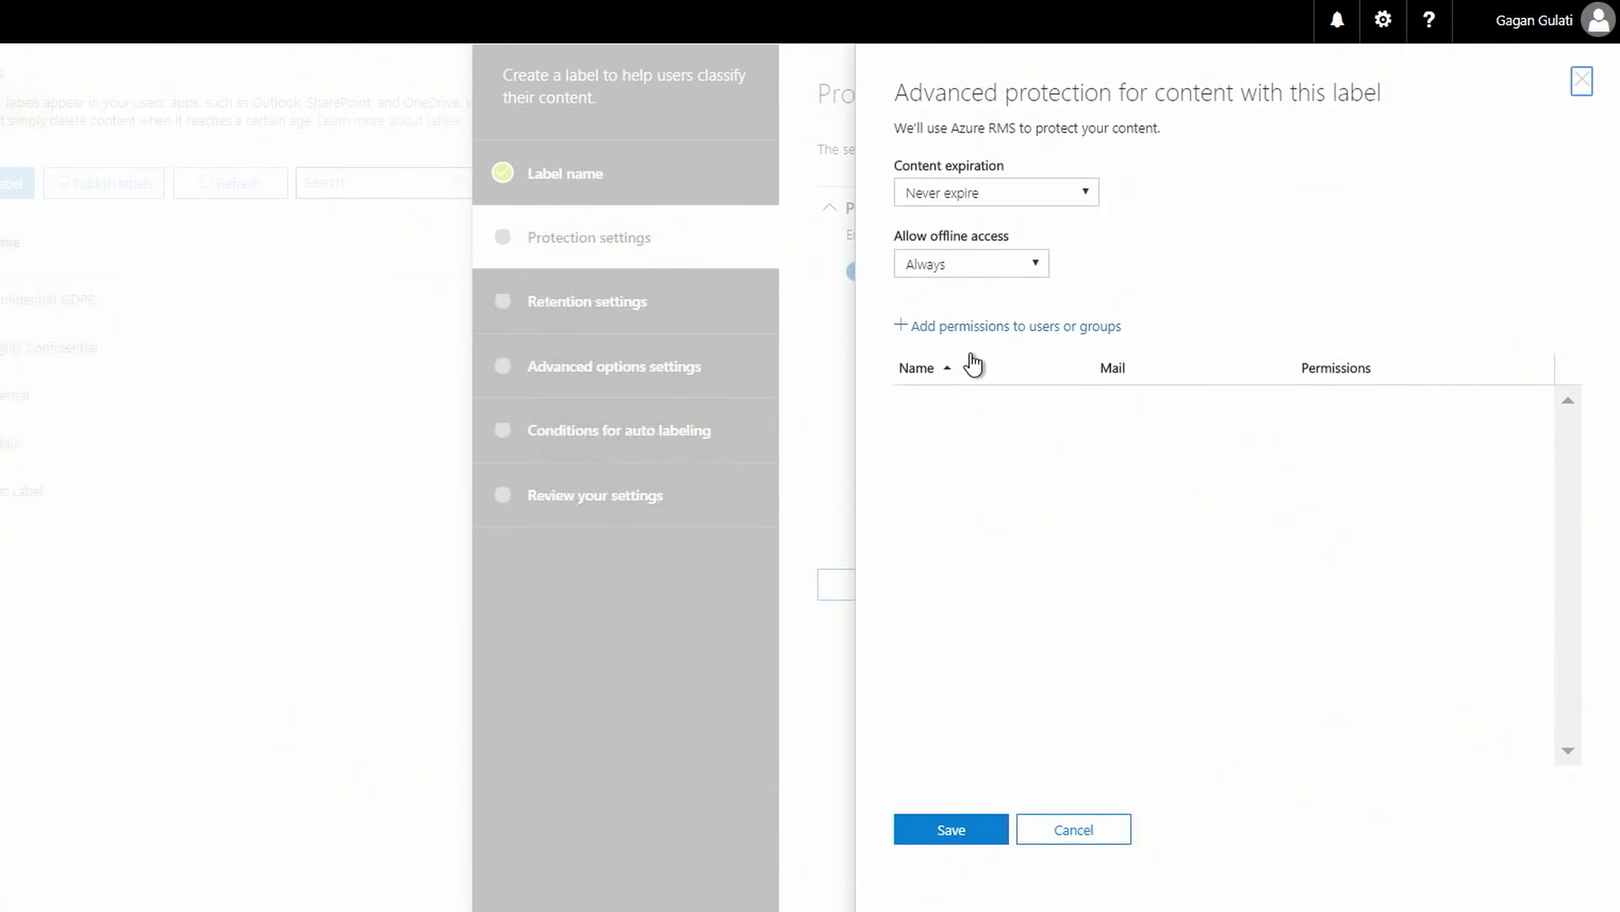
Grant all four users Co-Author permissions and save the protection settings.
{"action": "left_click", "coordinate": [998, 329]}
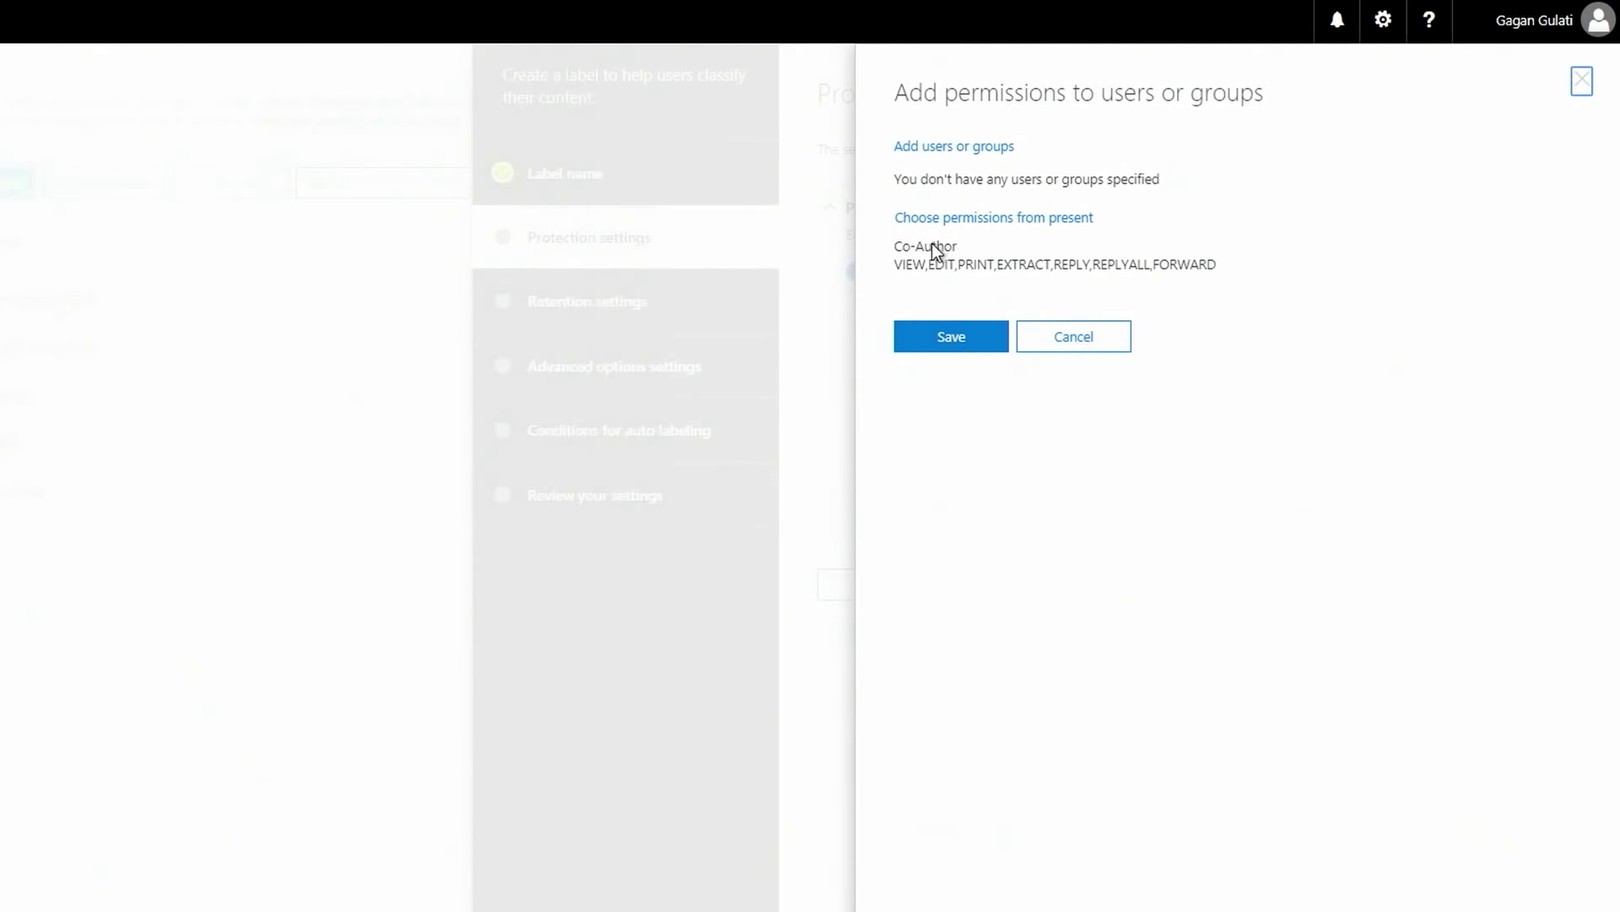
{"action": "left_click", "coordinate": [930, 159]}
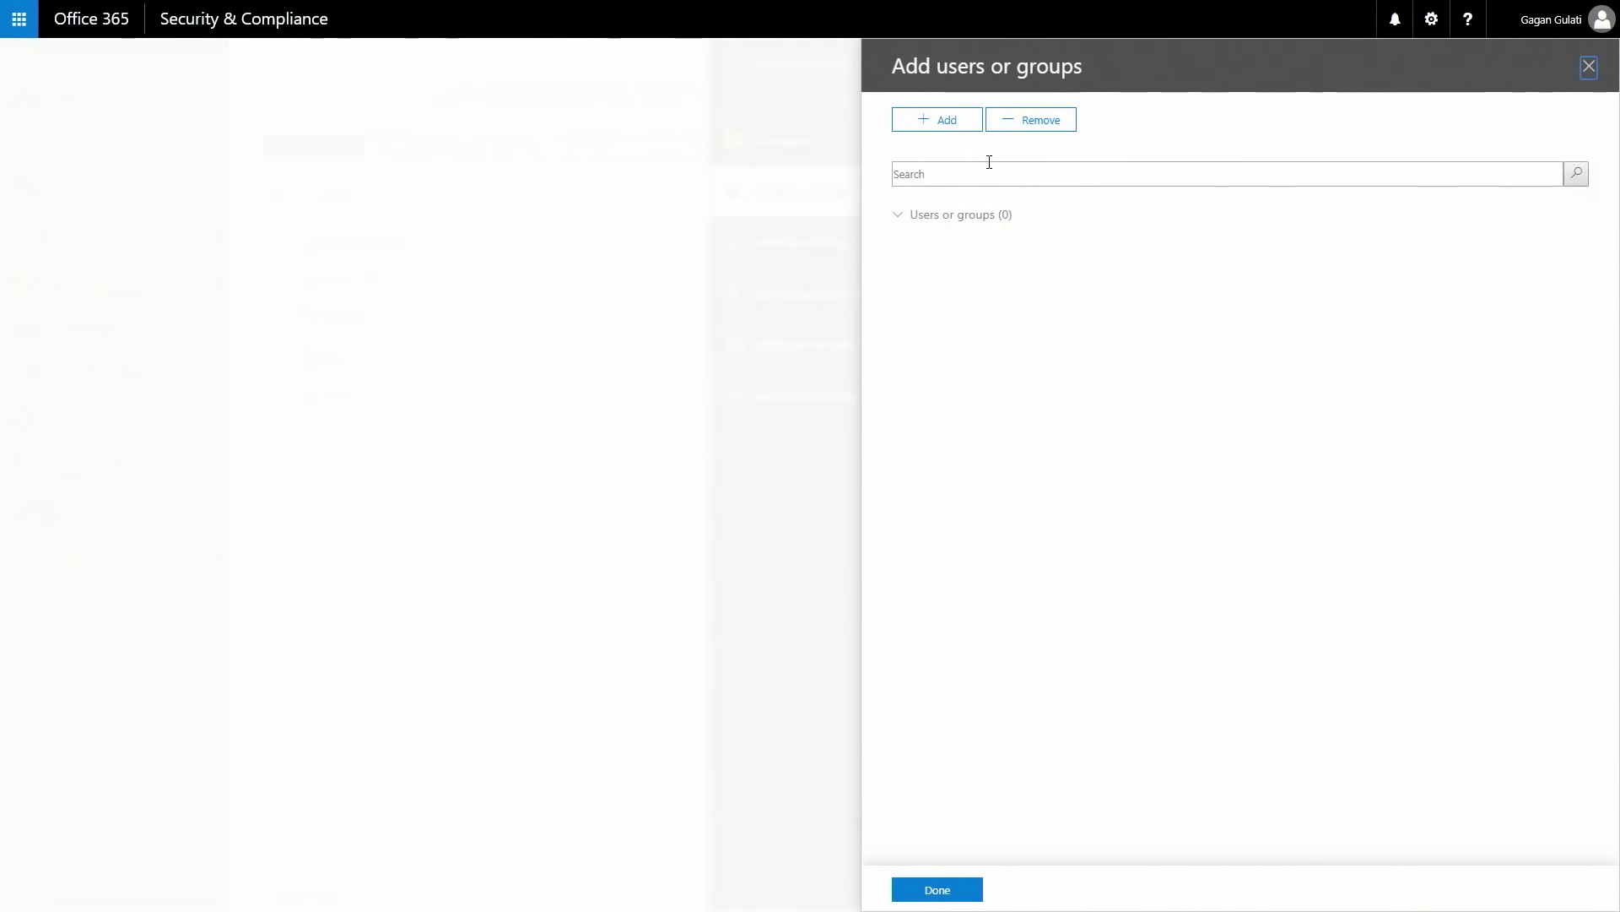
{"action": "left_click", "coordinate": [945, 120]}
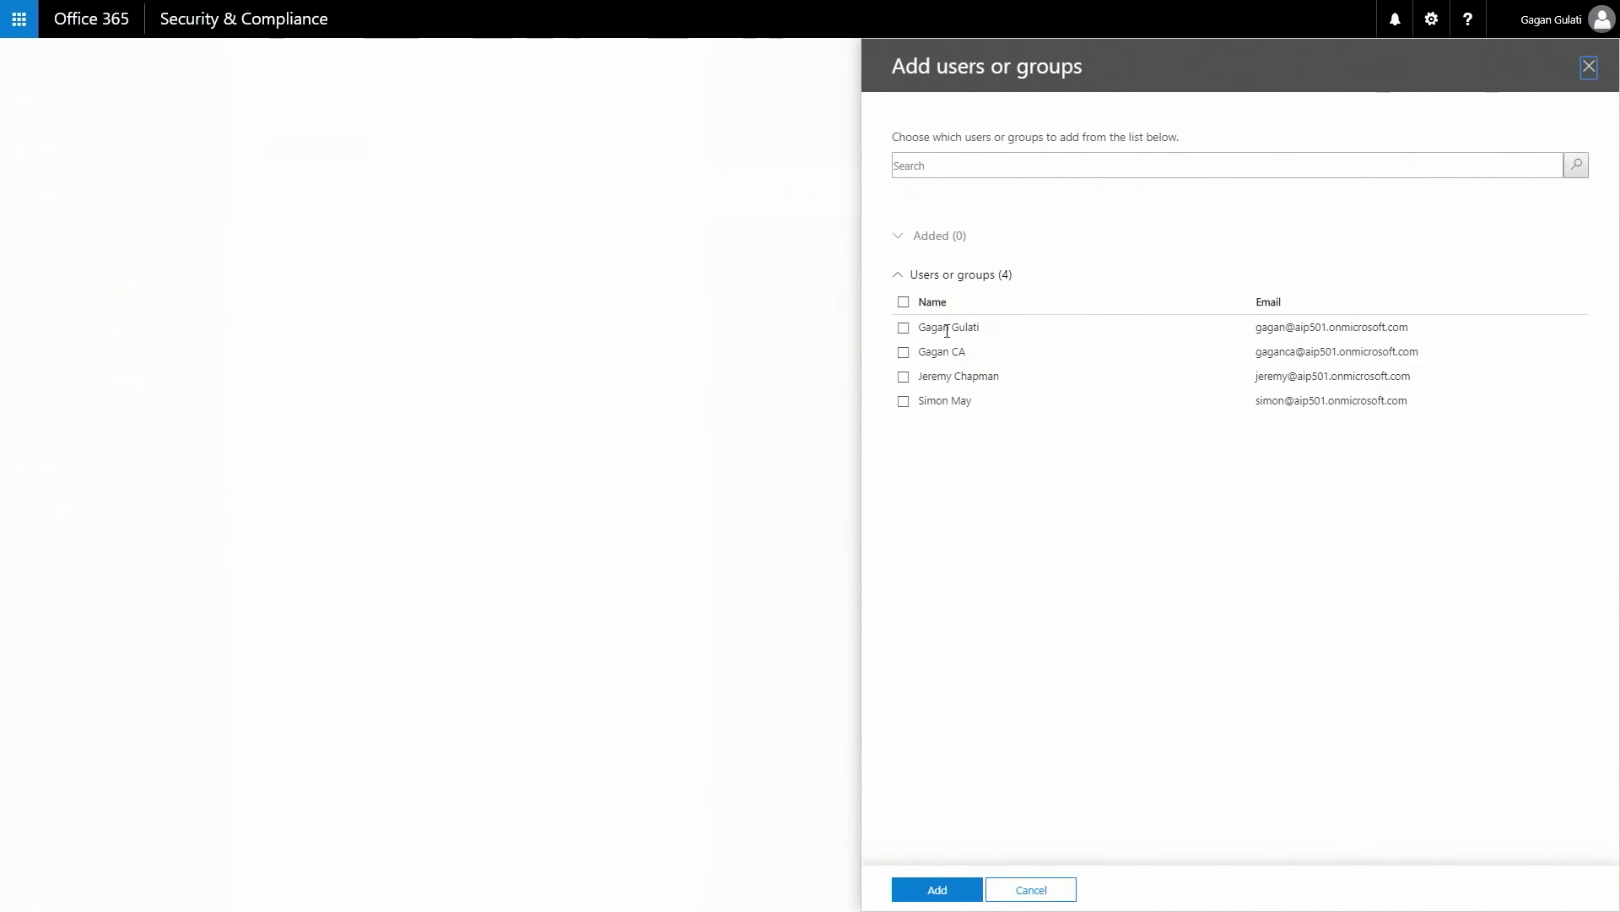
{"action": "left_click", "coordinate": [903, 302]}
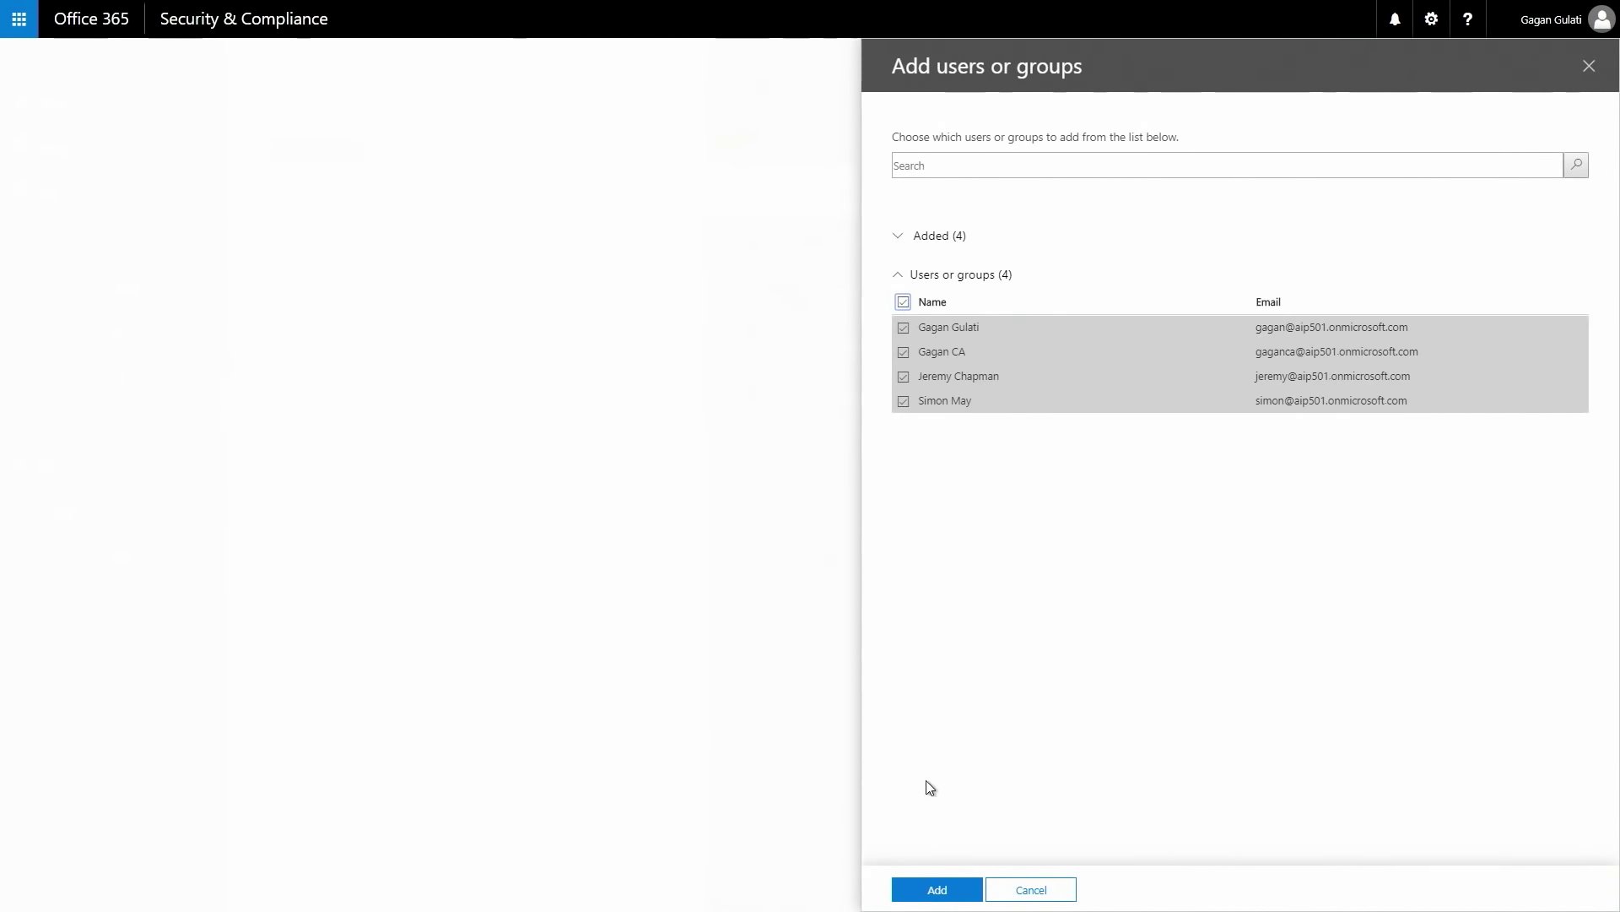
{"action": "left_click", "coordinate": [936, 890]}
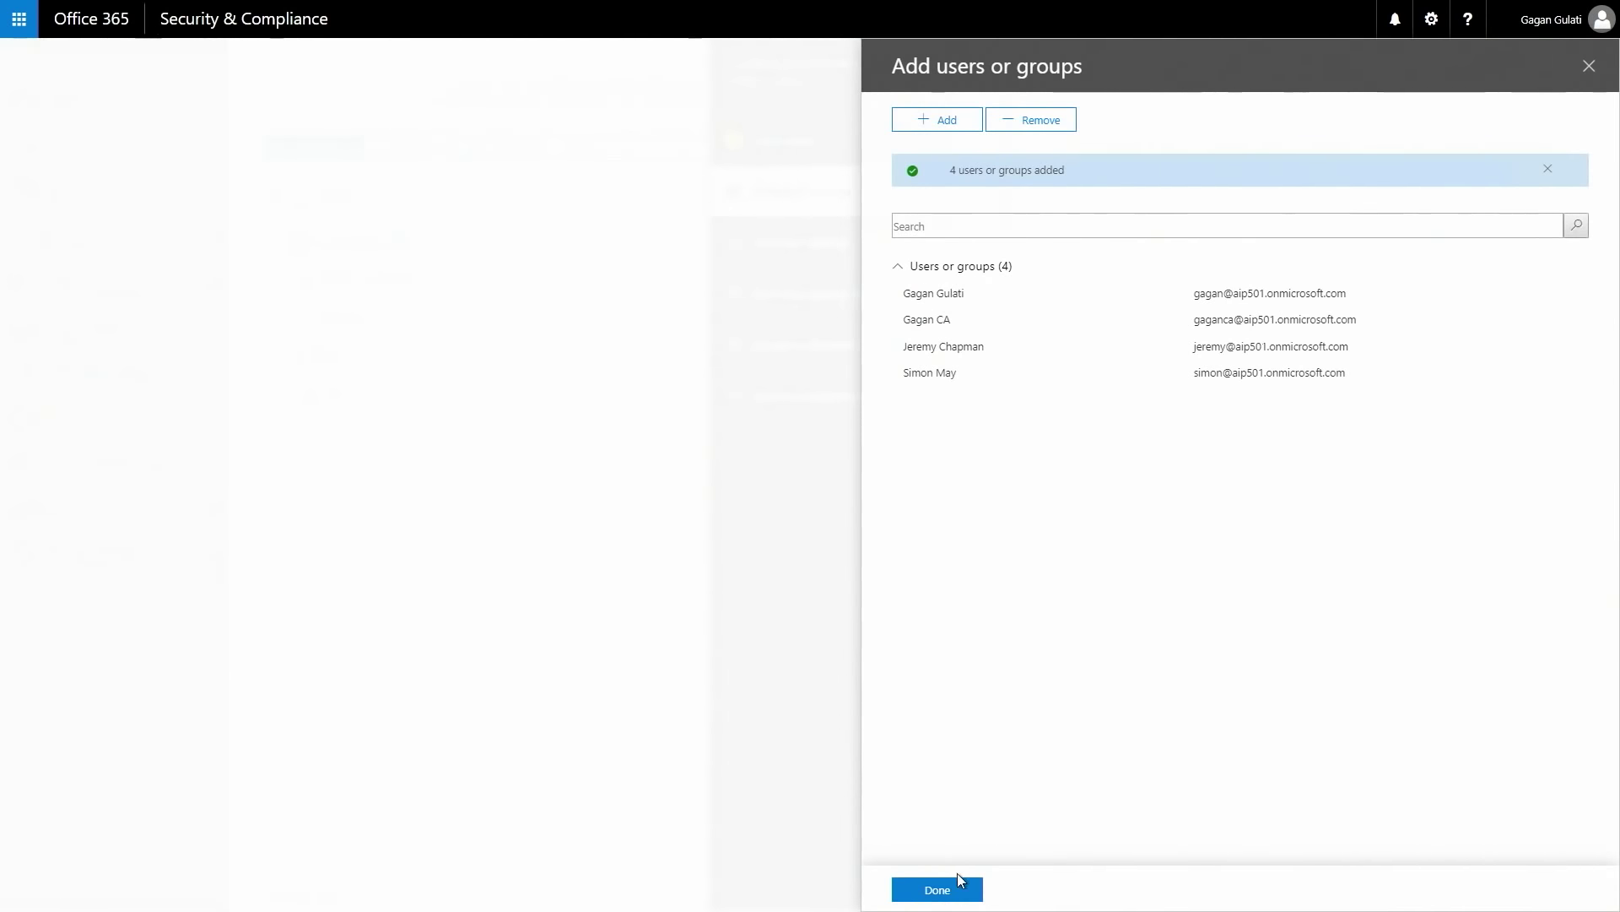
{"action": "left_click", "coordinate": [938, 890]}
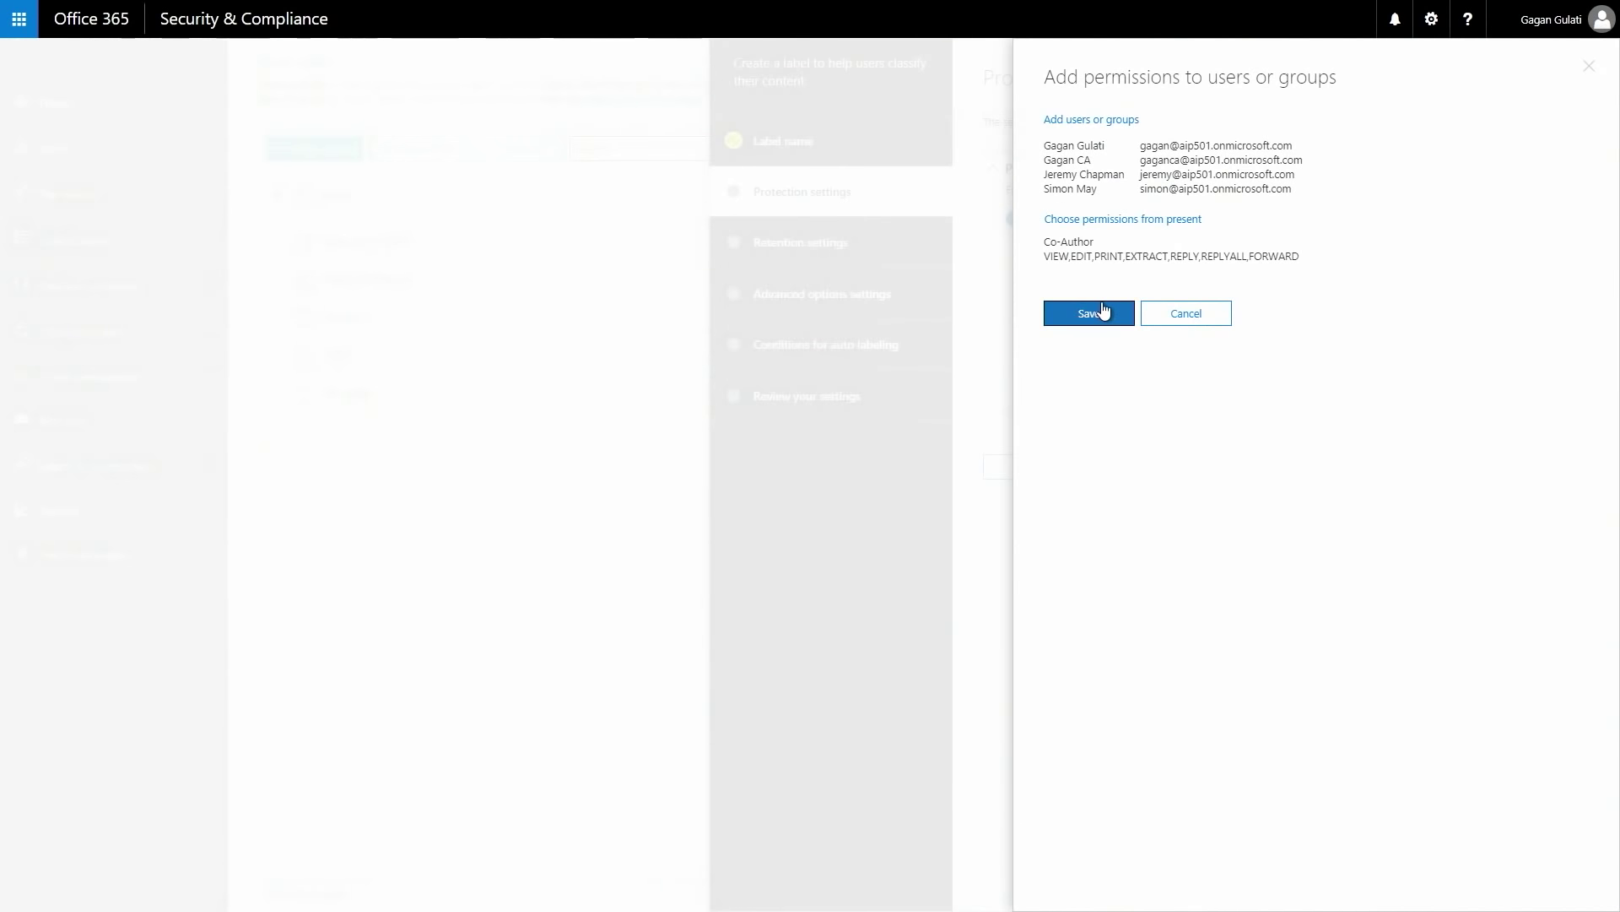
{"action": "left_click", "coordinate": [1103, 312]}
{"action": "left_click", "coordinate": [1089, 660]}
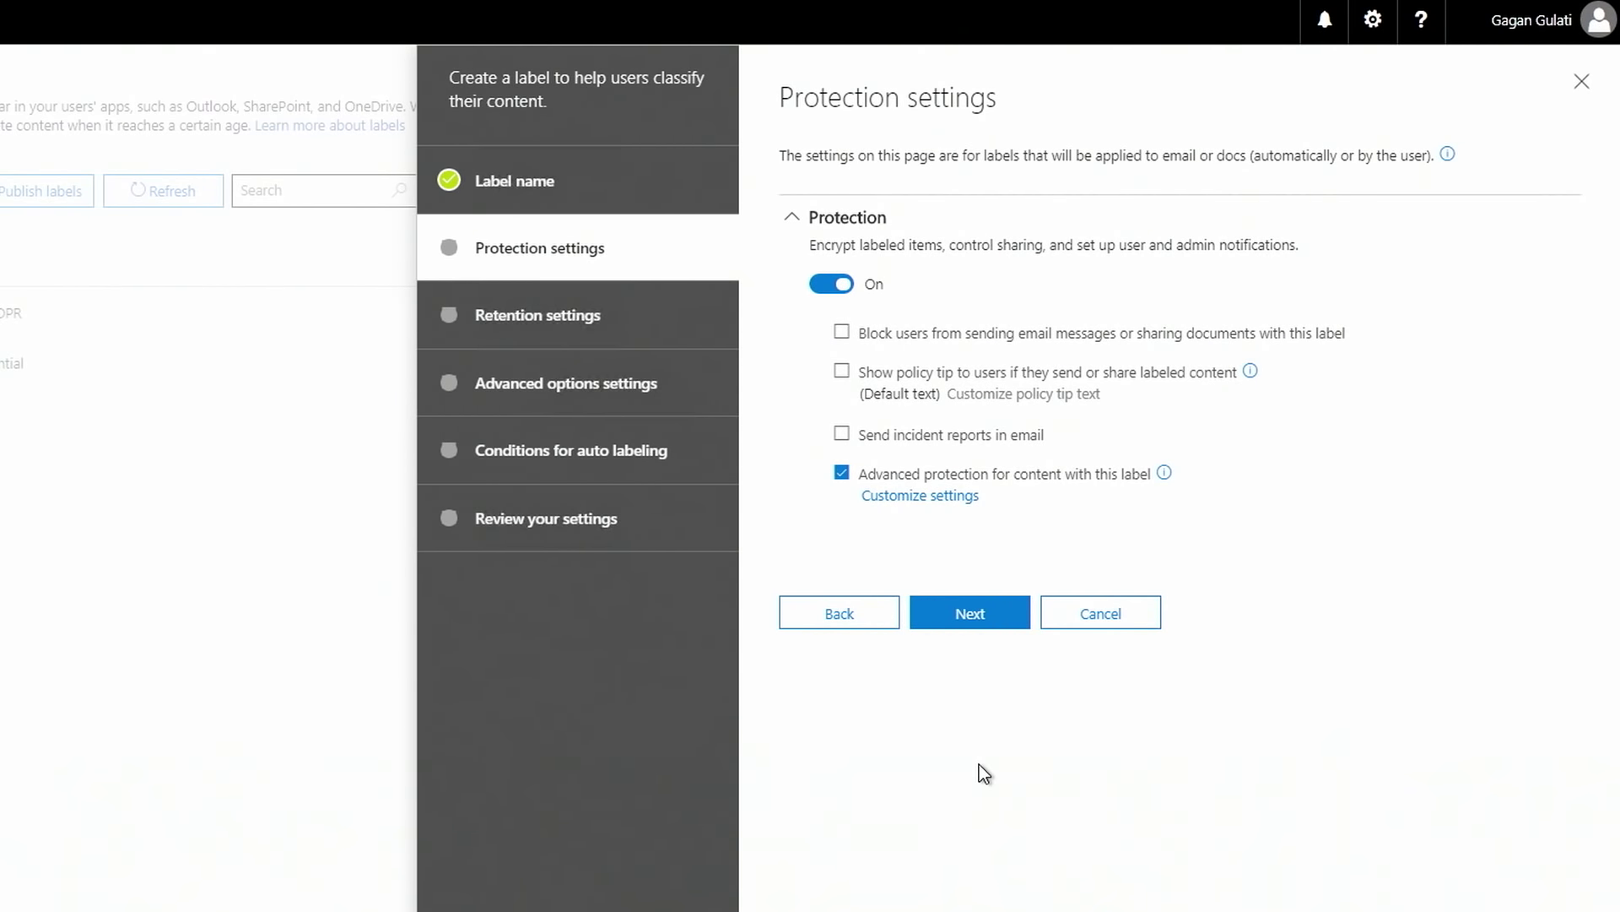
{"action": "left_click", "coordinate": [989, 628]}
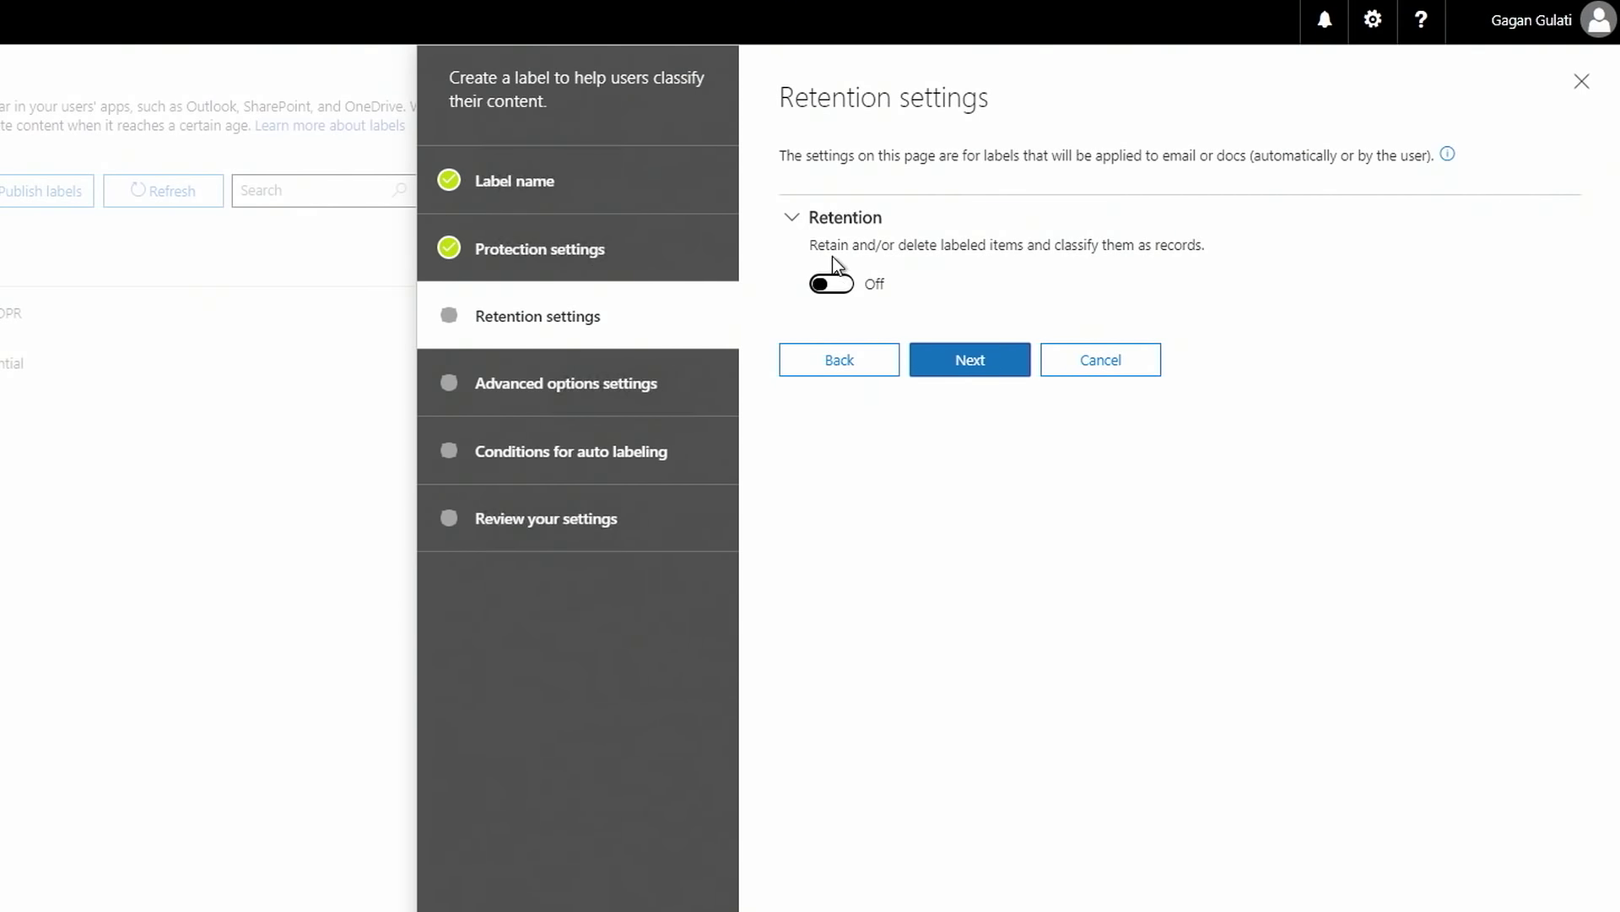
Turn on retention so labelled content is kept 7 years from creation.
{"action": "left_click", "coordinate": [830, 287]}
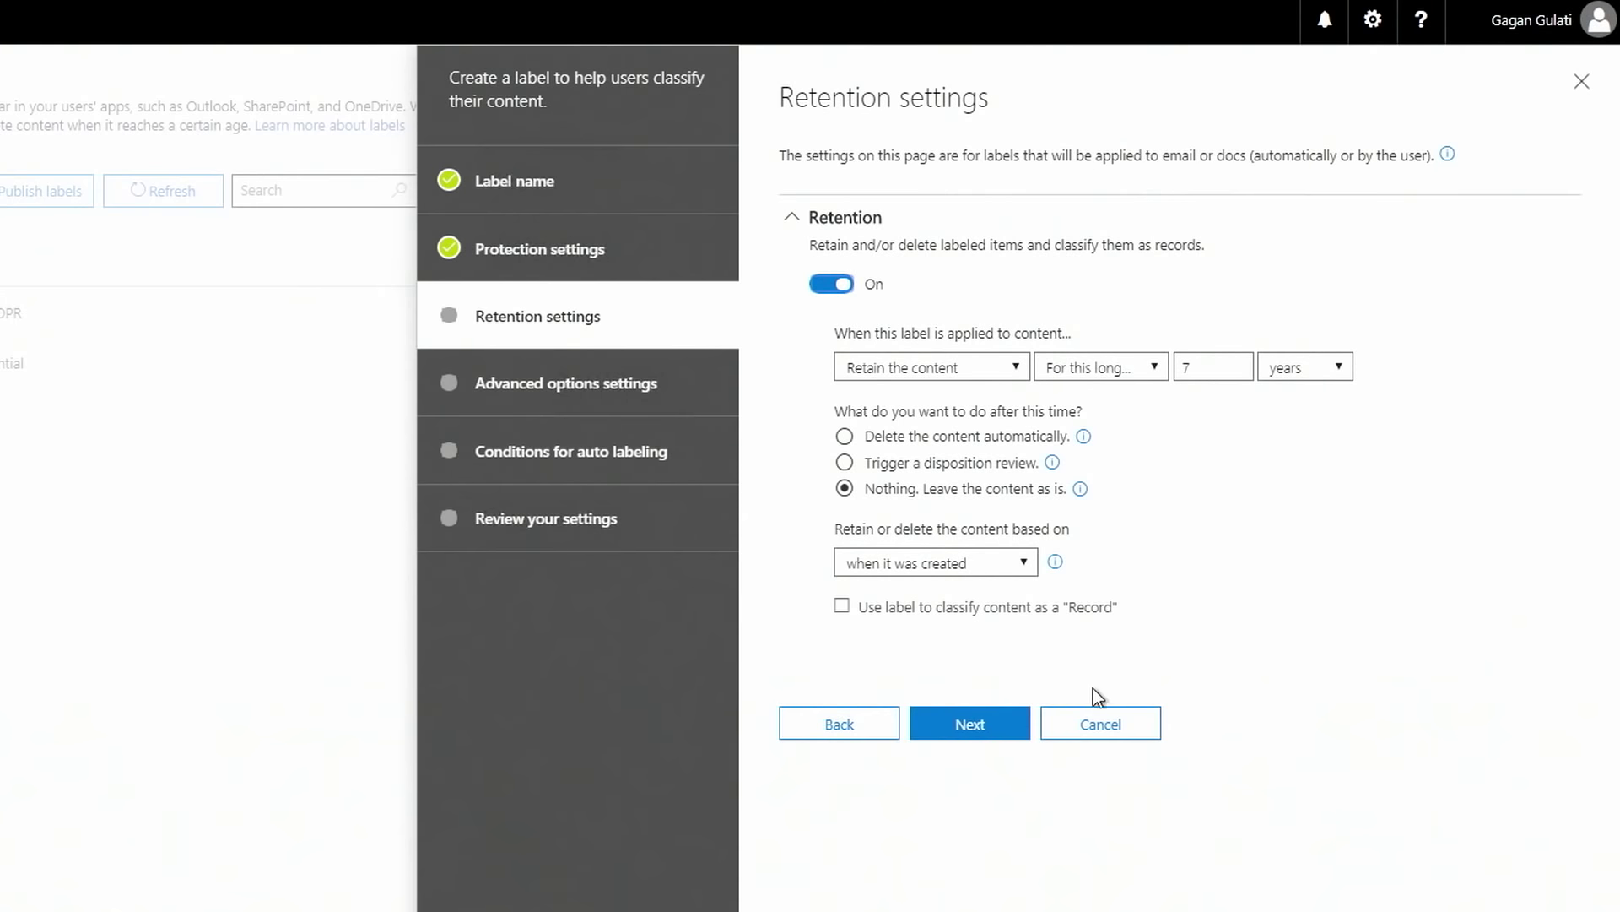
Enable content marking with a 'Confidential - Credit Card Data' watermark and save it.
{"action": "left_click", "coordinate": [993, 736]}
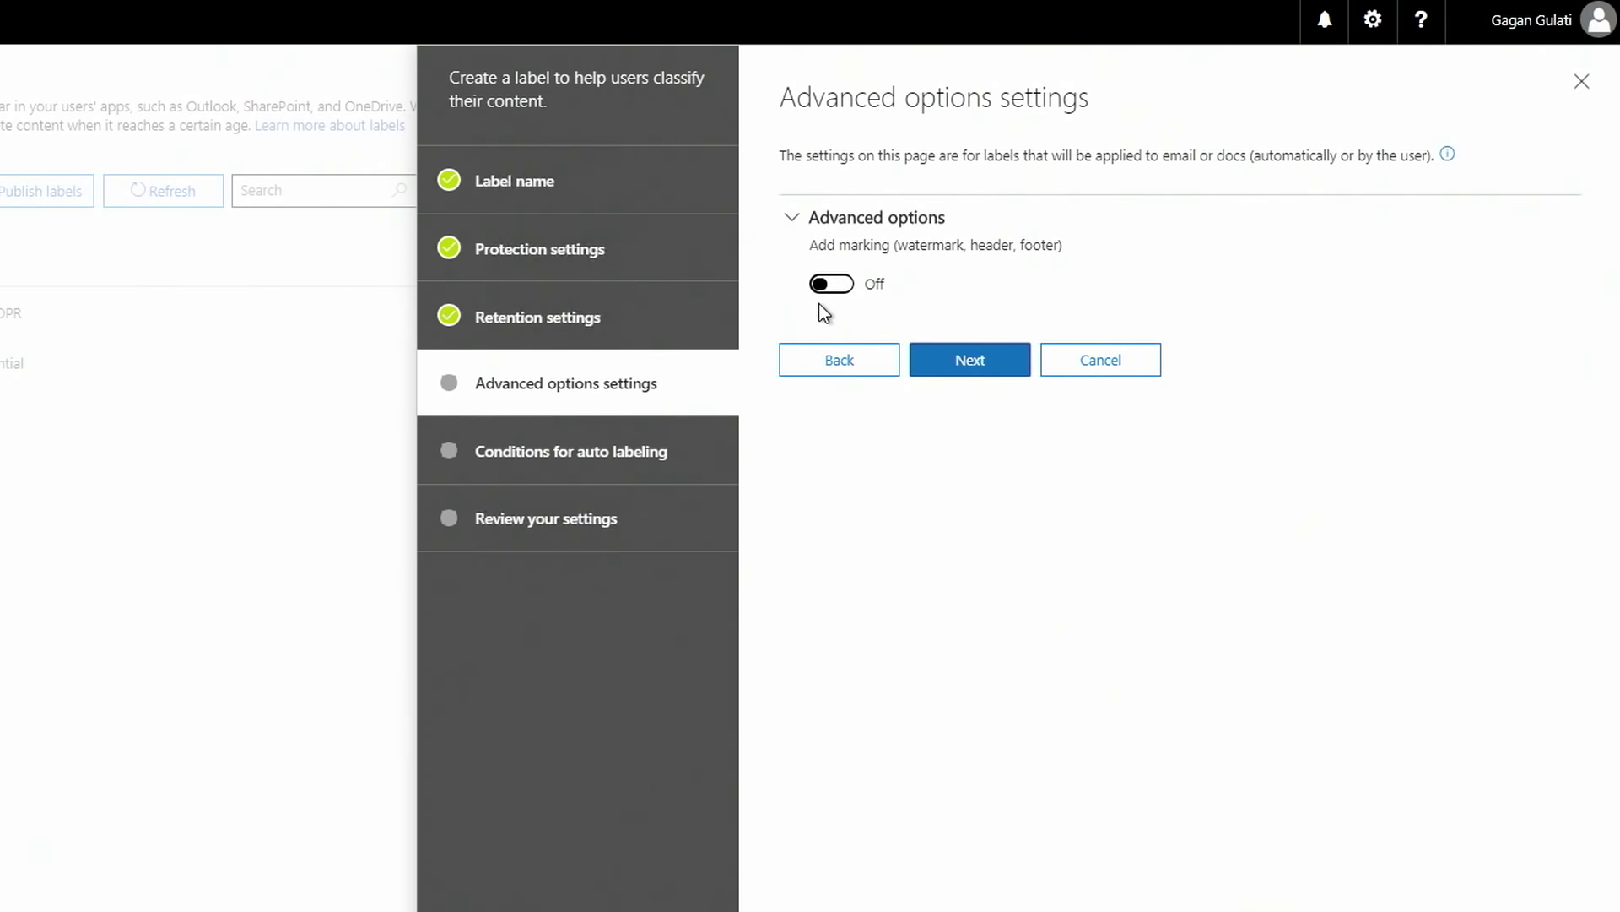
{"action": "left_click", "coordinate": [829, 285]}
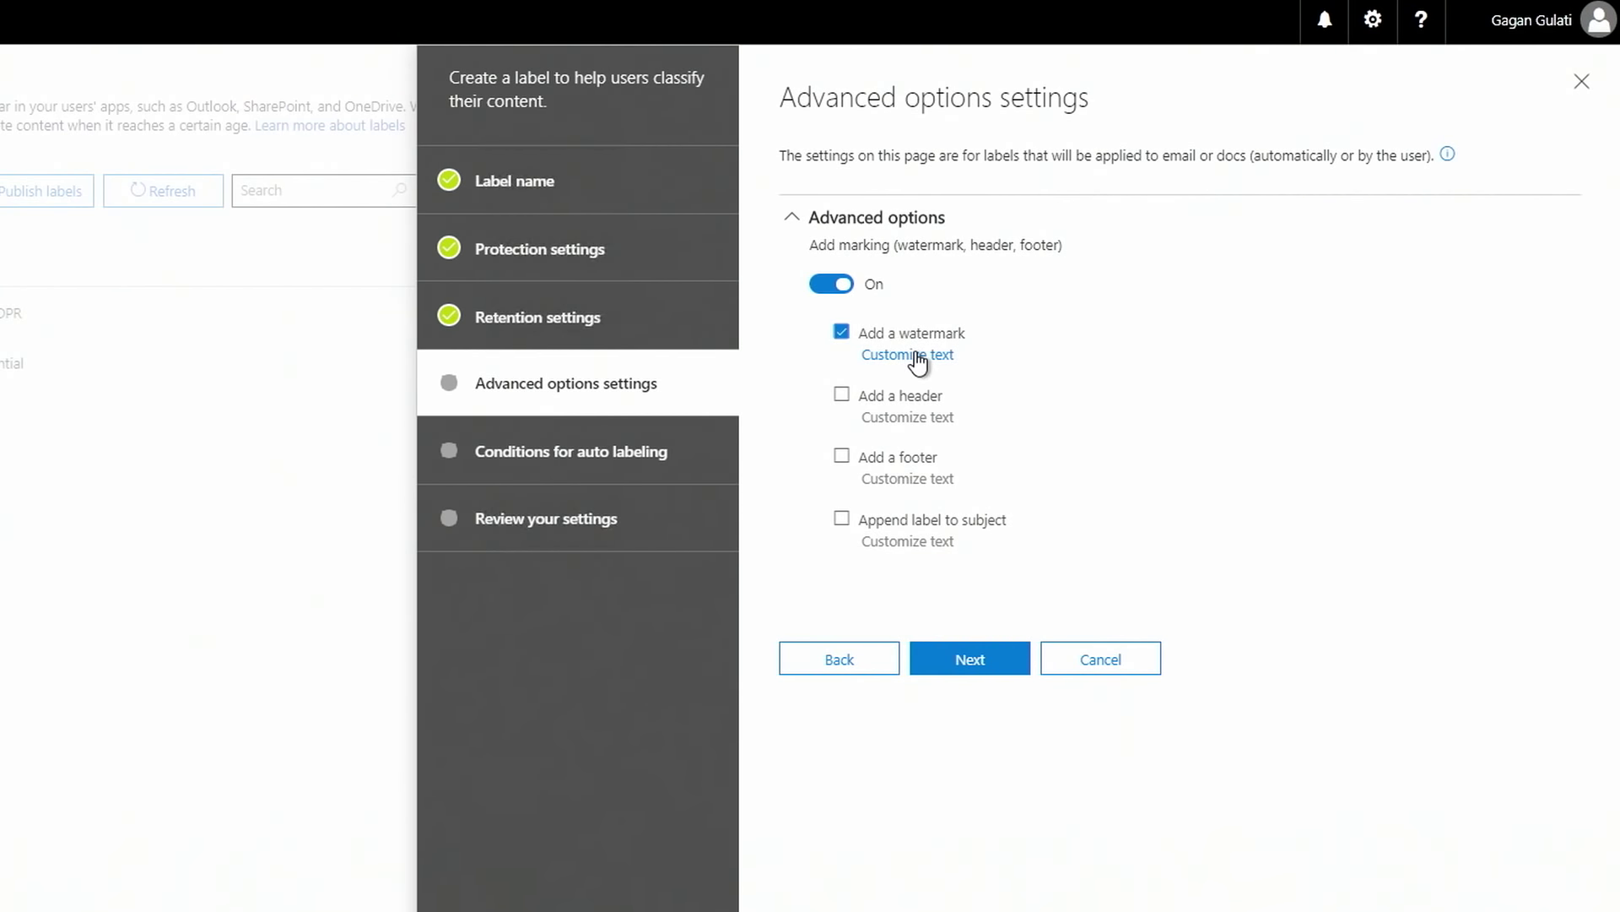
{"action": "left_click", "coordinate": [915, 355]}
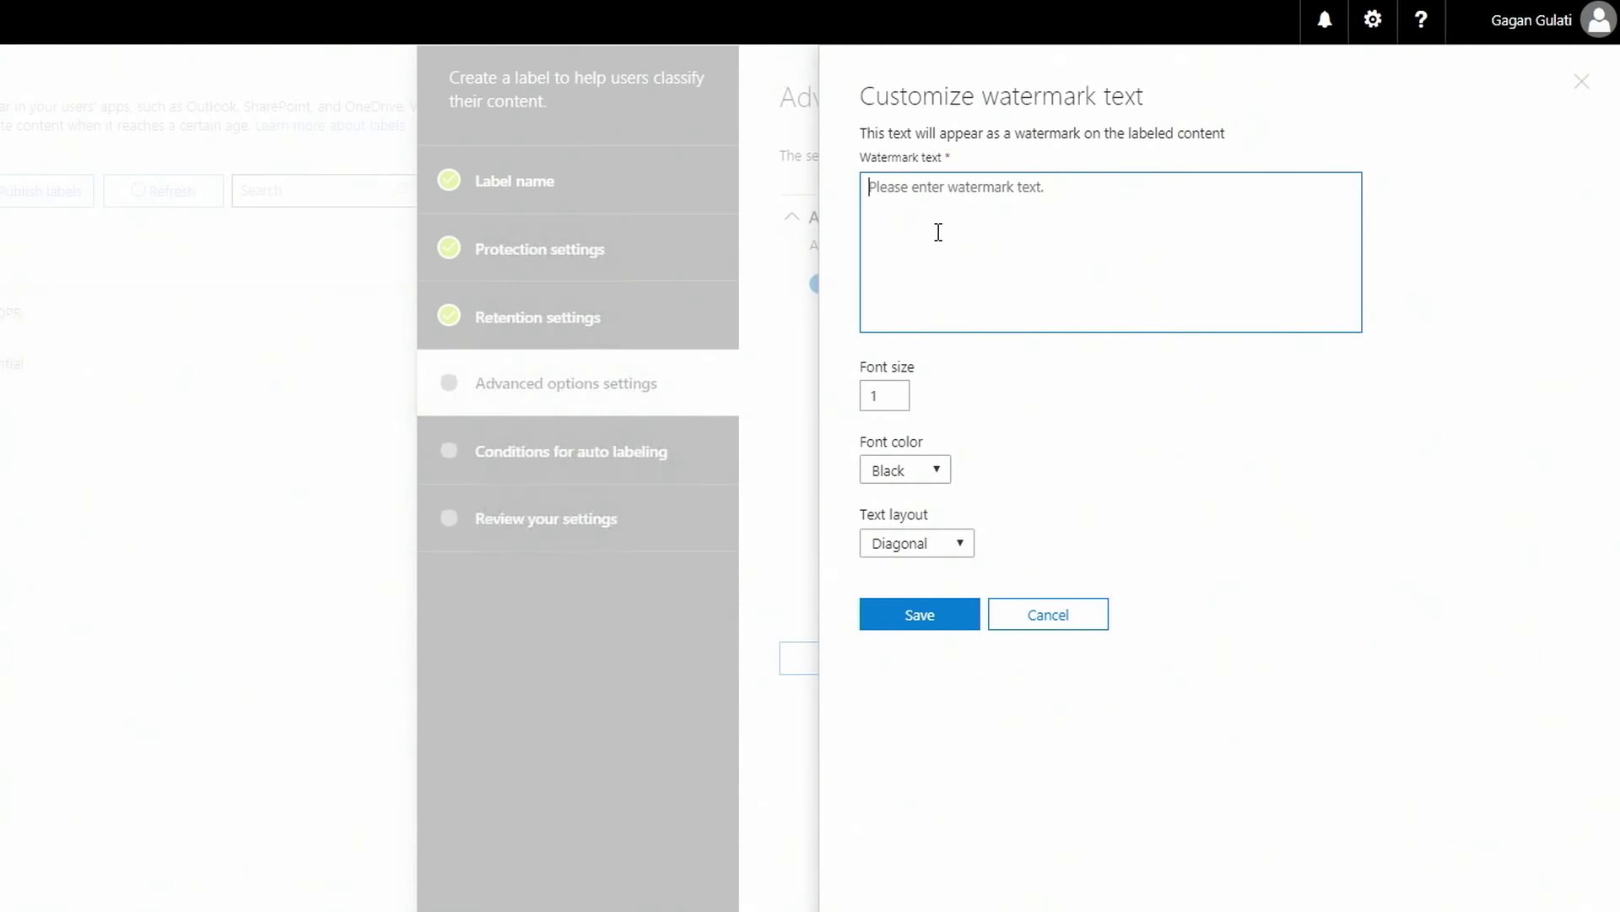
{"action": "type", "text": "Confidential - Credit Card Data"}
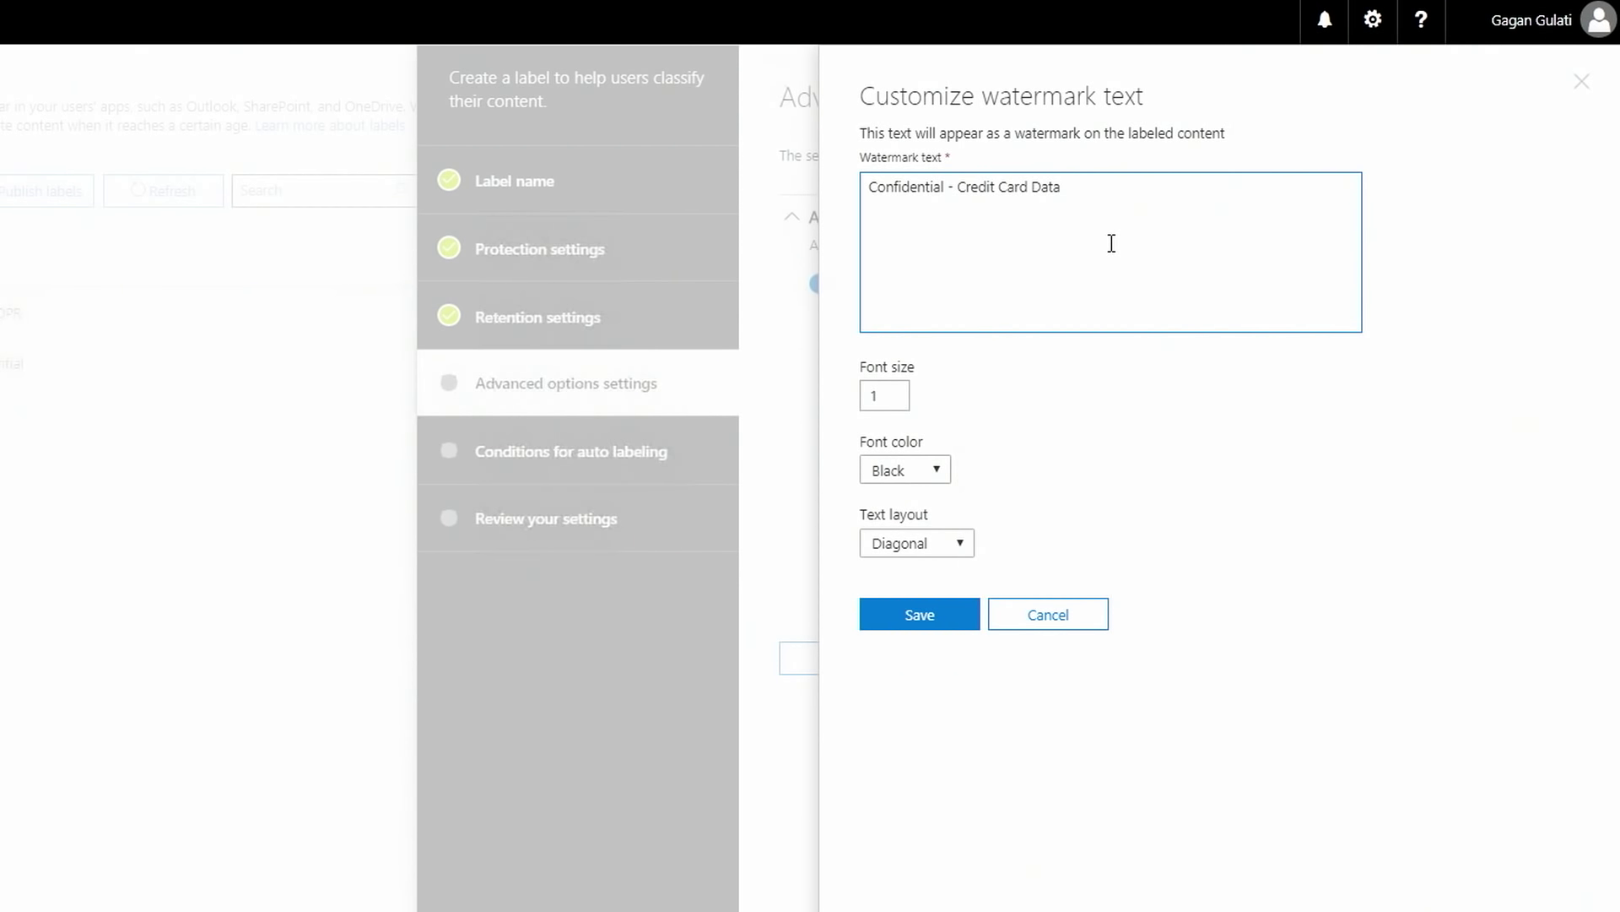
{"action": "left_click", "coordinate": [942, 627]}
{"action": "left_click", "coordinate": [986, 666]}
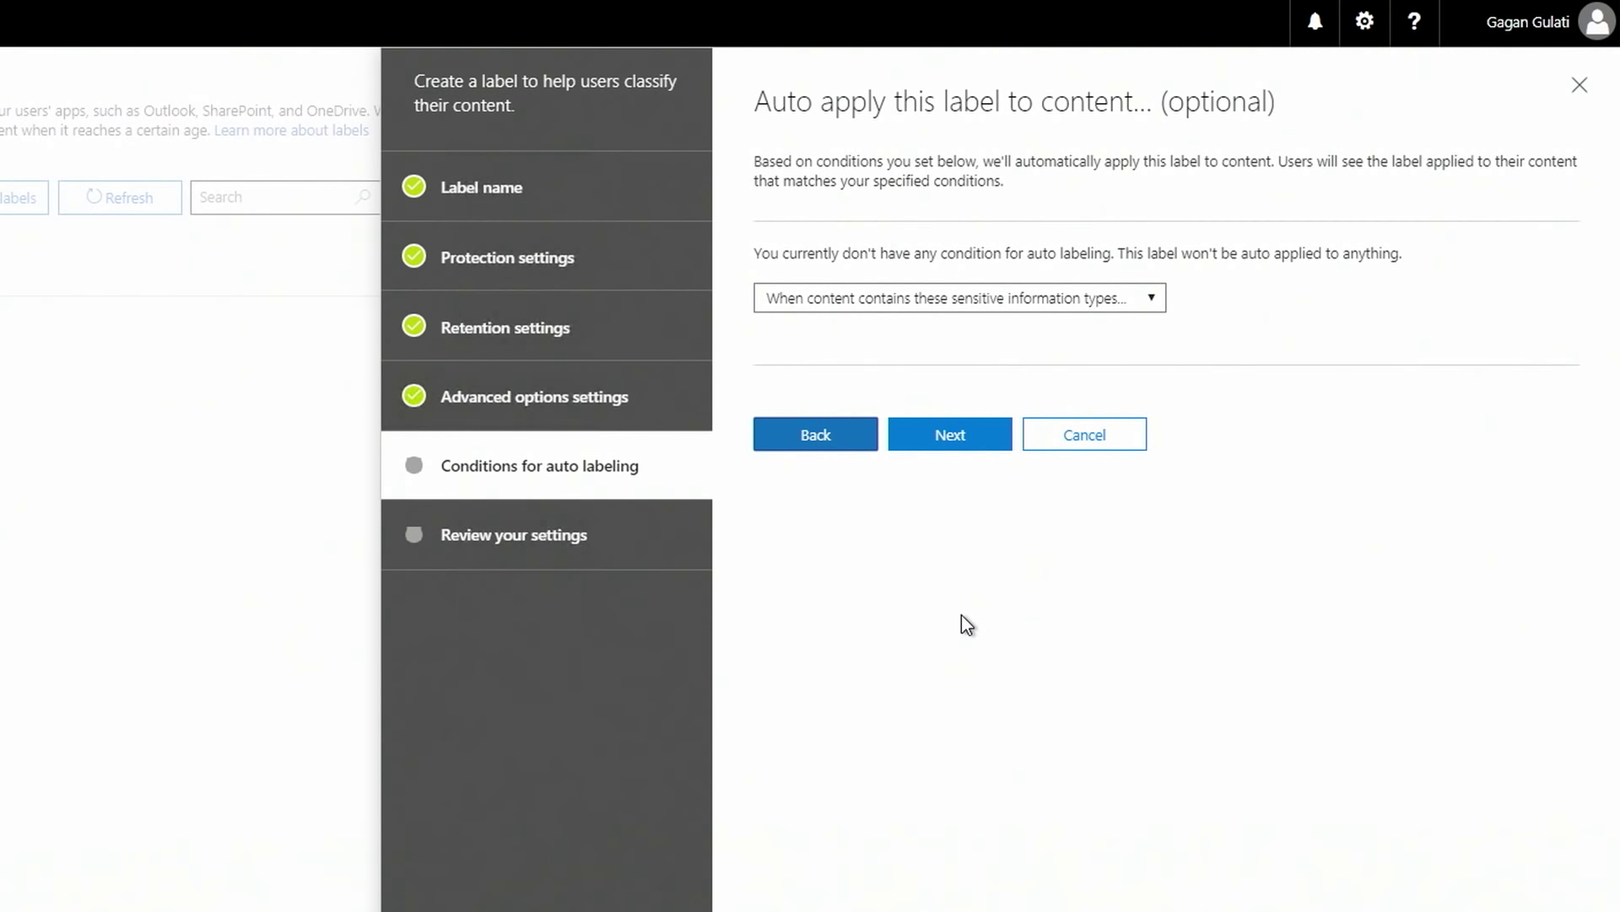
Auto-apply the label via a Content contains condition matching sensitive info types.
{"action": "left_click", "coordinate": [951, 434]}
{"action": "left_click", "coordinate": [918, 441]}
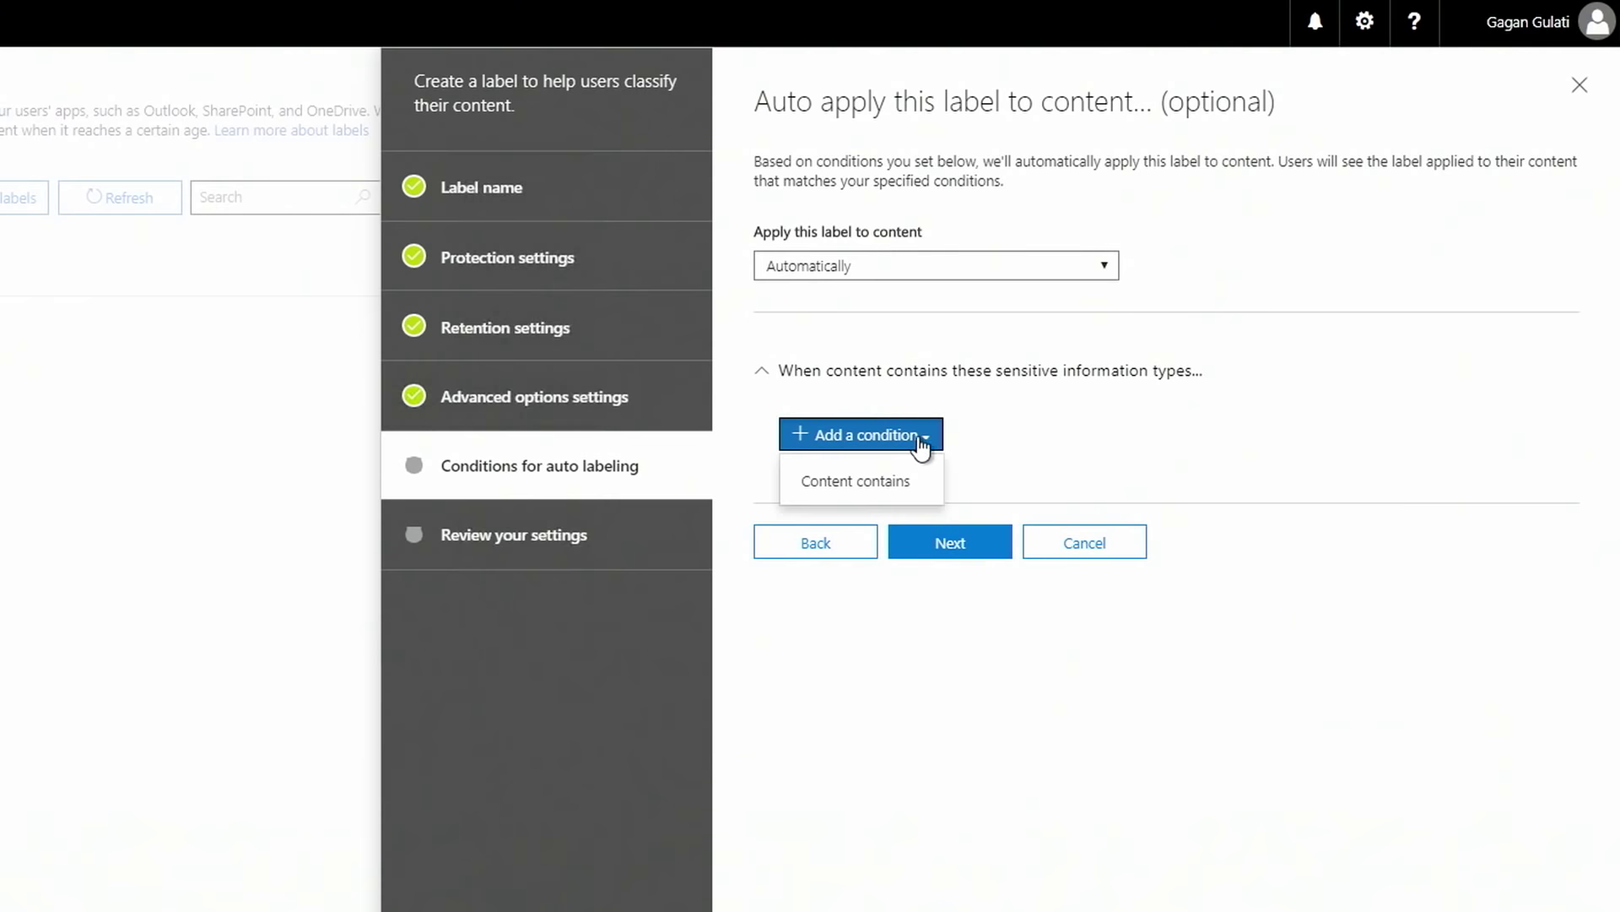
{"action": "left_click", "coordinate": [878, 481]}
{"action": "left_click", "coordinate": [942, 494]}
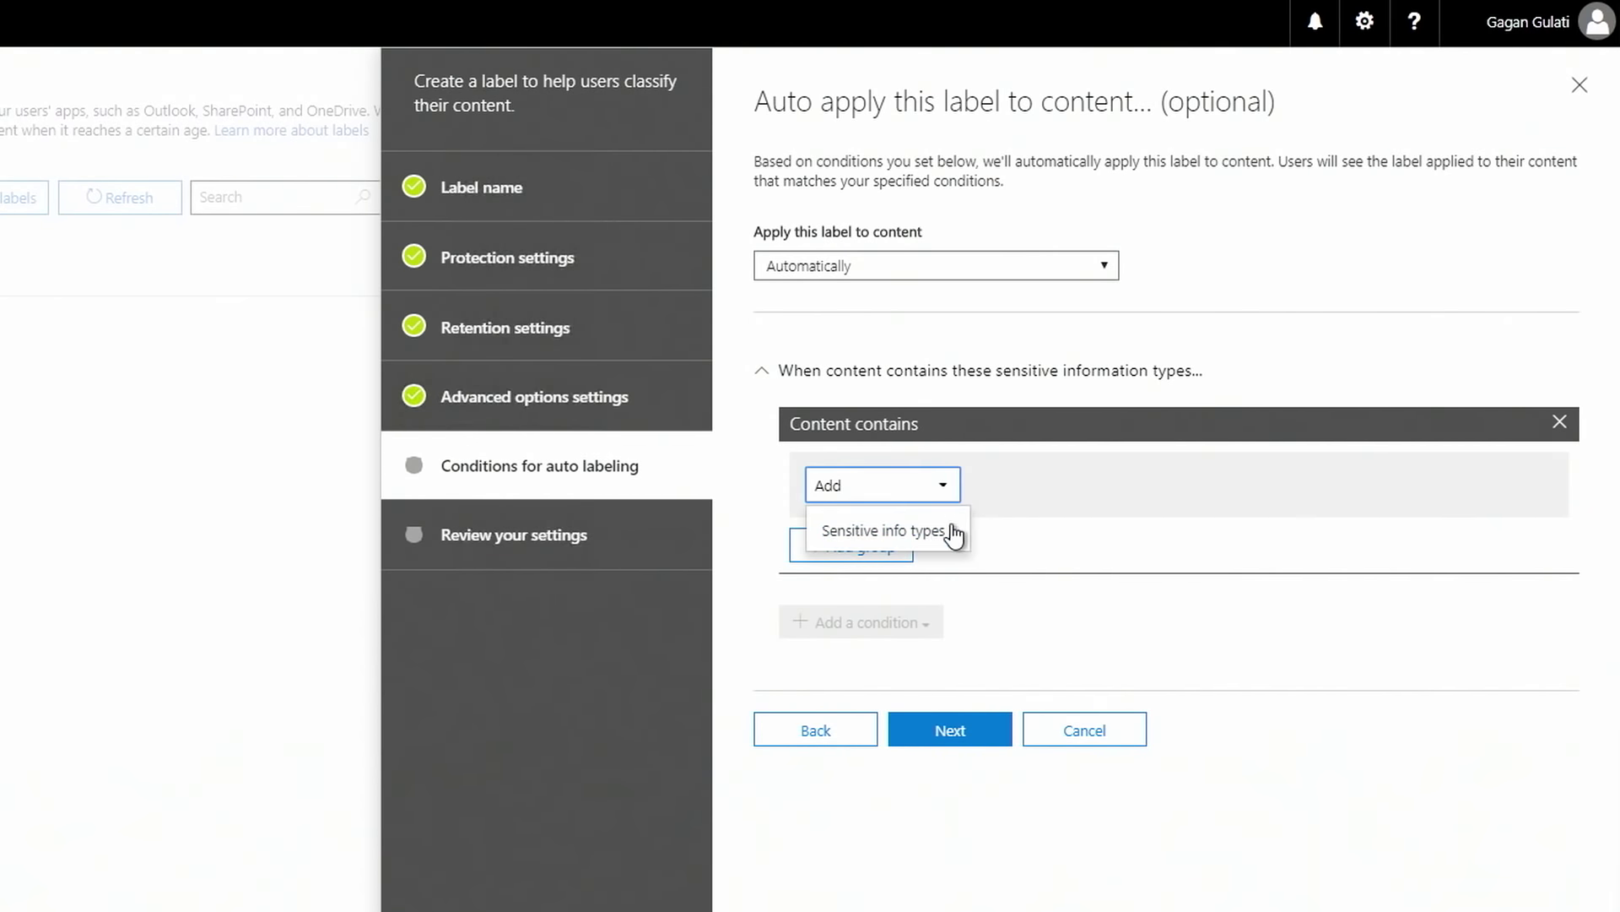
{"action": "left_click", "coordinate": [922, 536]}
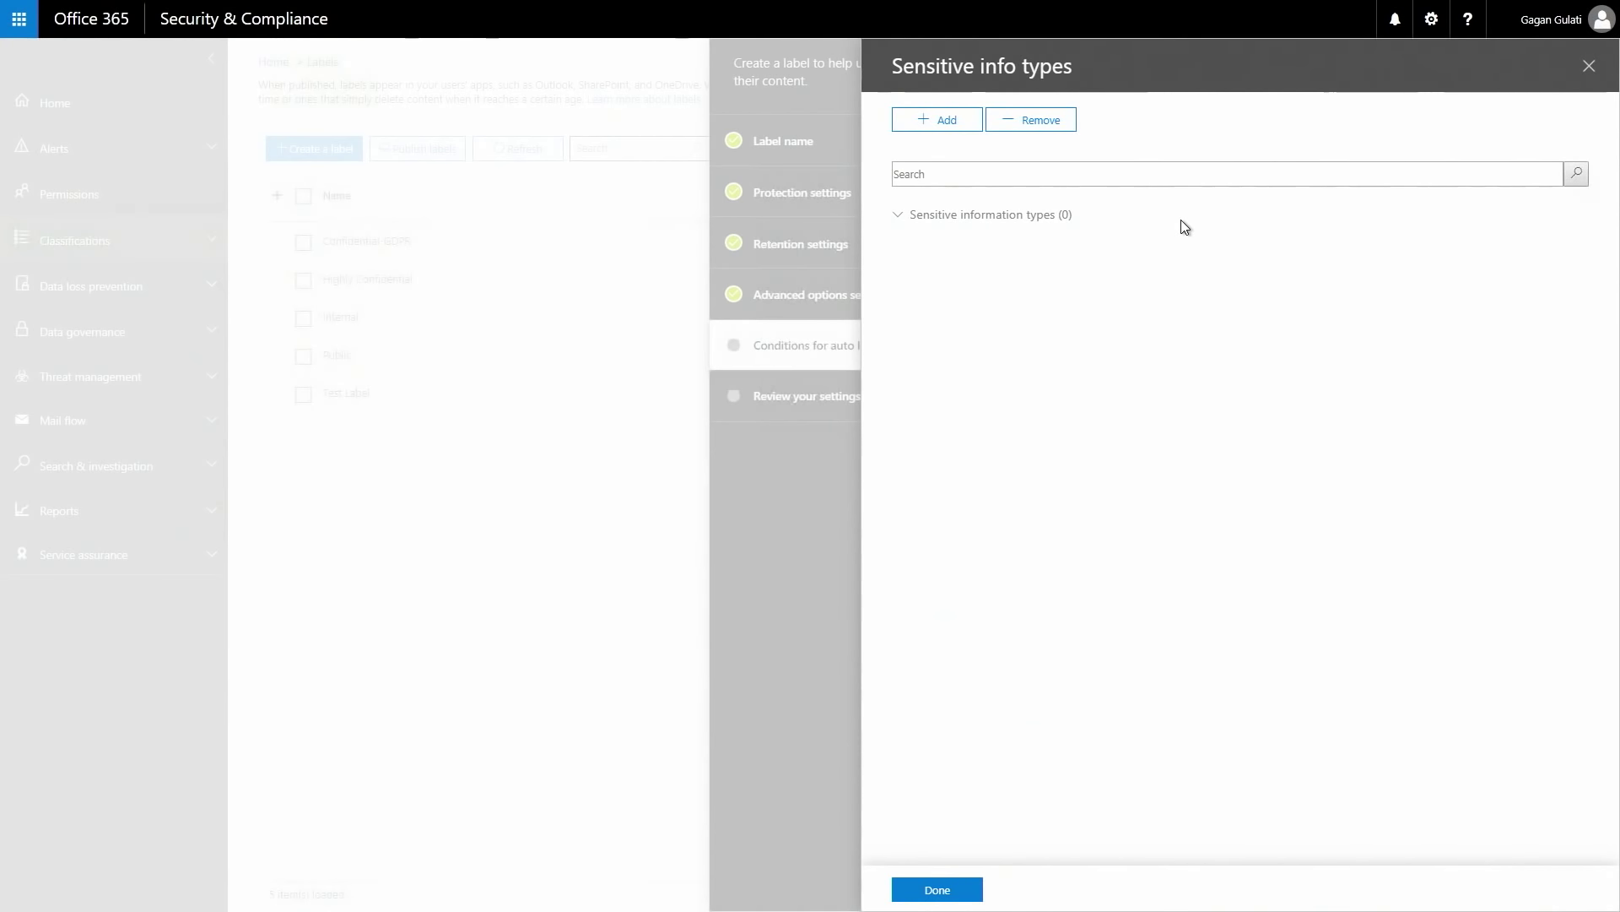
Add Credit Card Number as the sensitive info type the auto-labeling condition matches.
{"action": "left_click", "coordinate": [943, 119]}
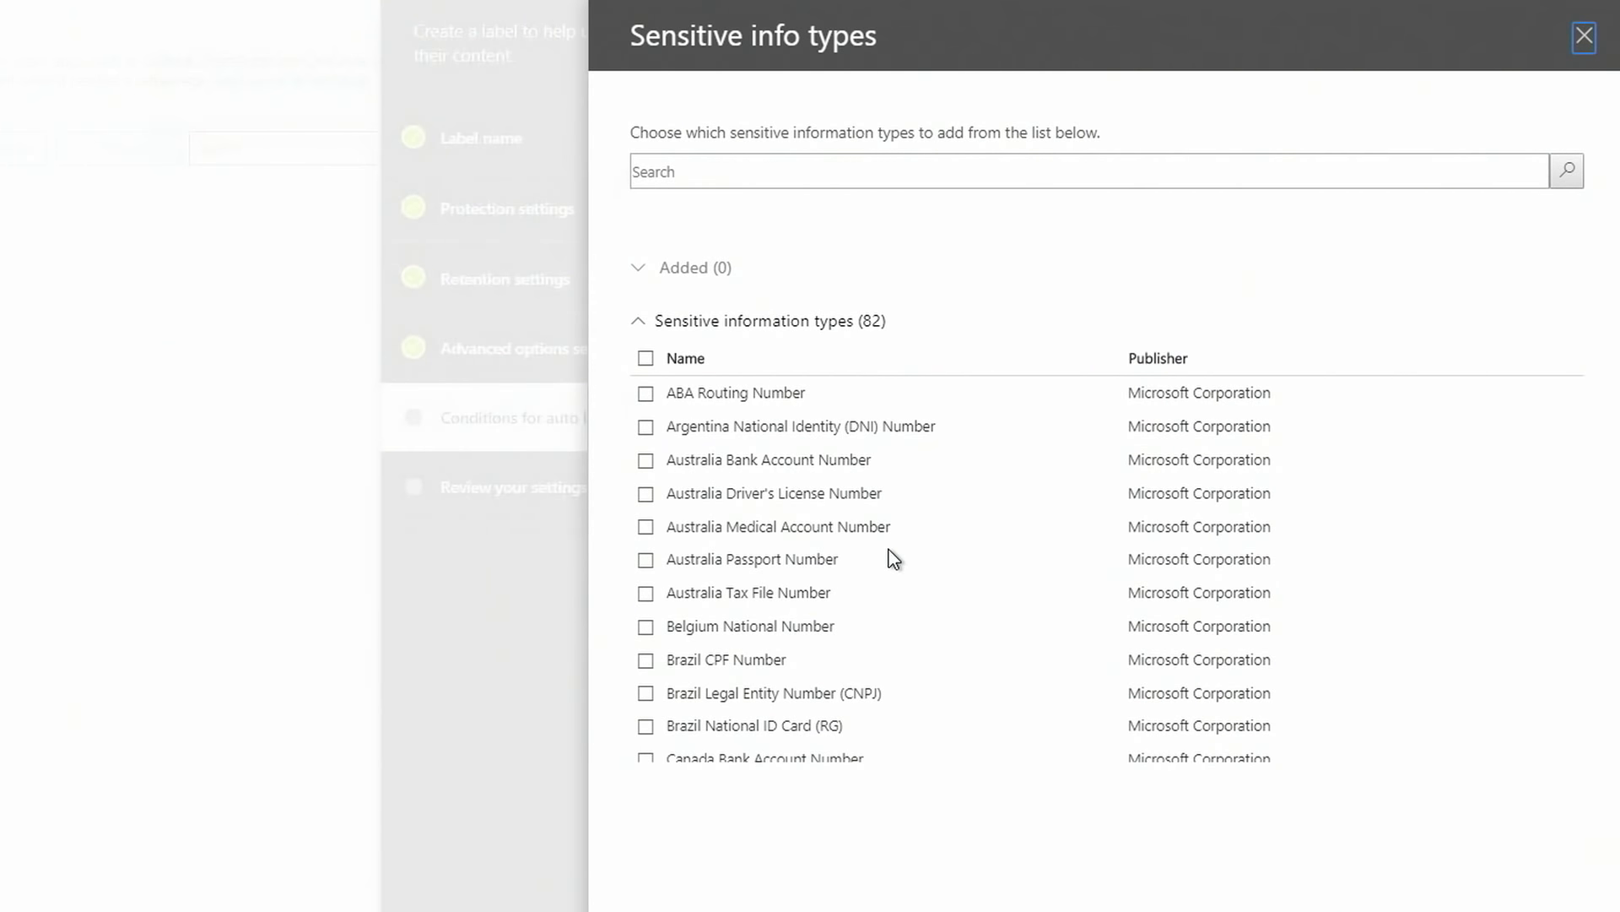
{"action": "left_click", "coordinate": [727, 171]}
{"action": "type", "text": "credit card"}
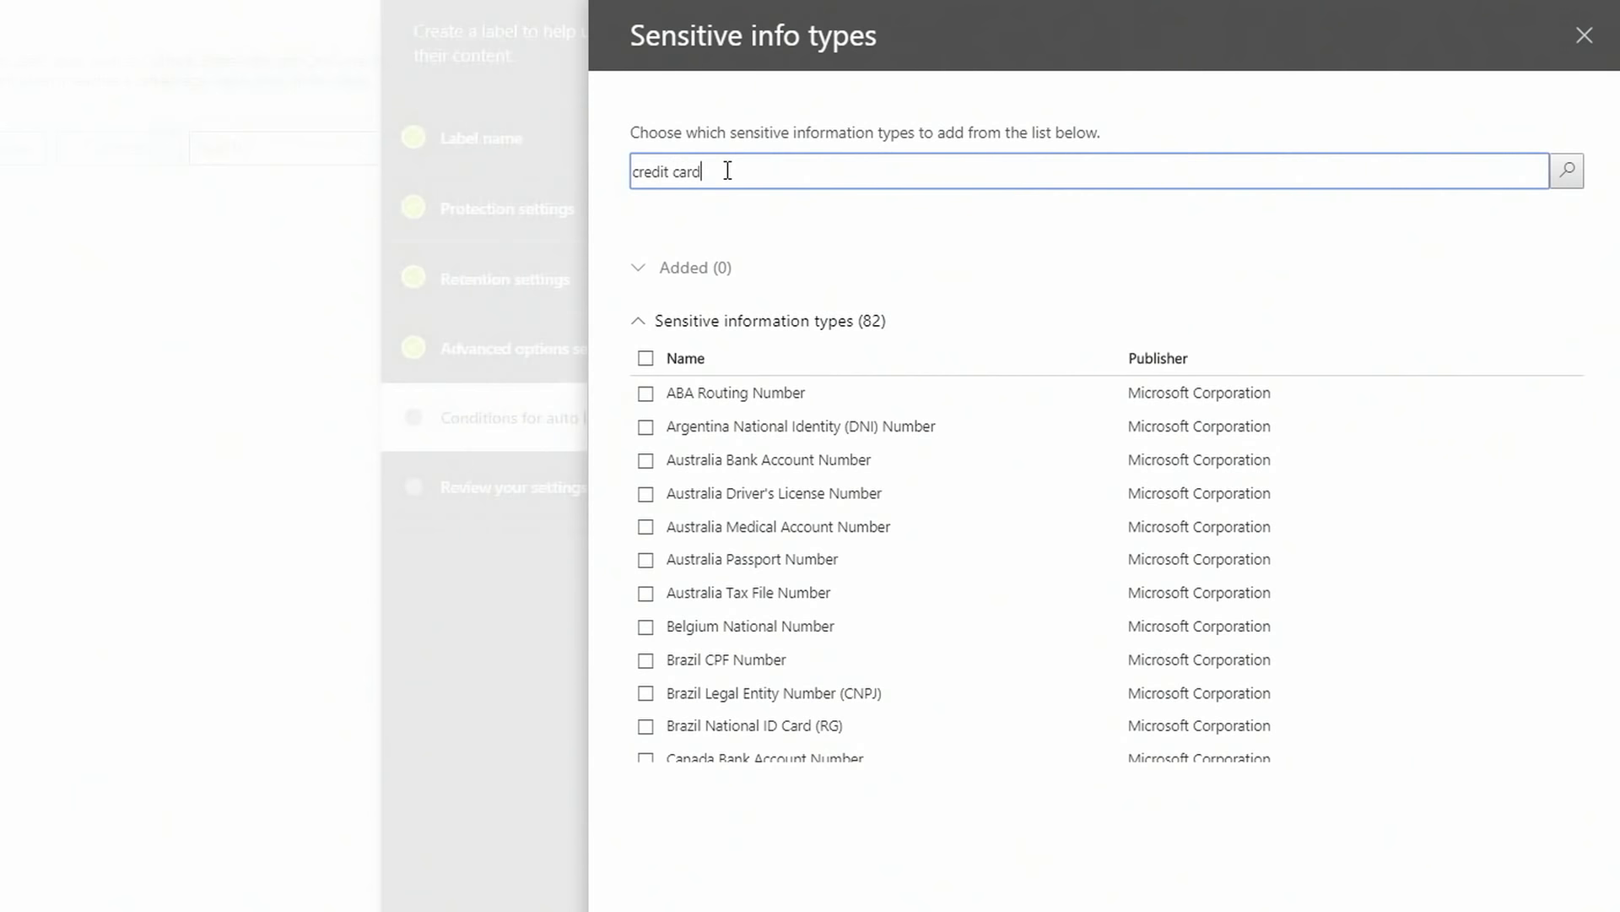
{"action": "key", "text": "Return"}
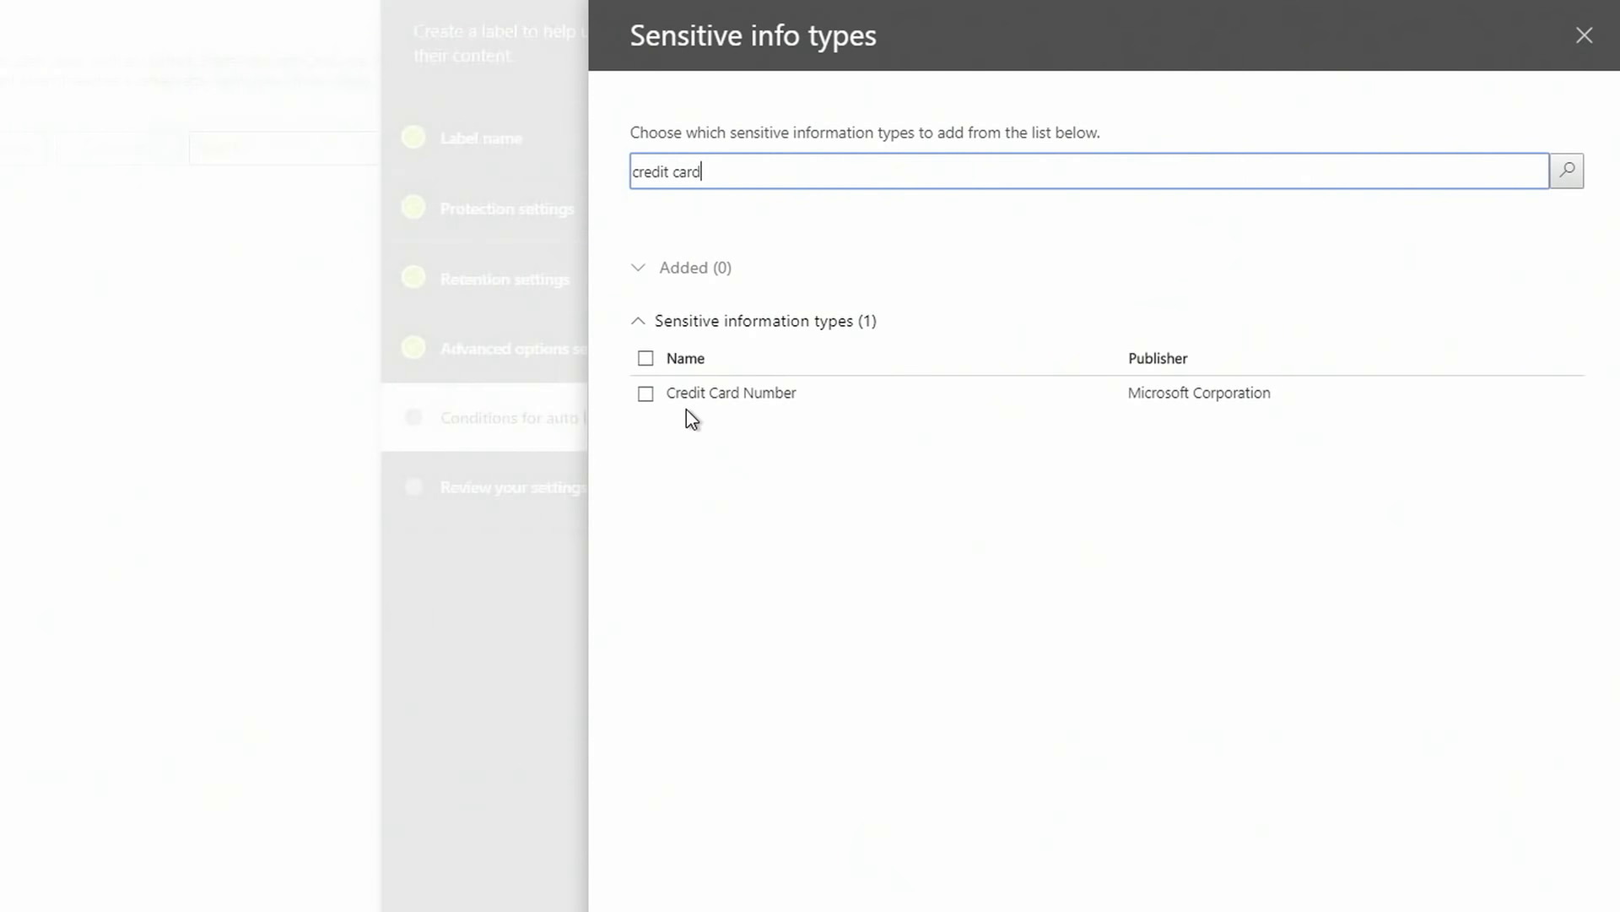
{"action": "left_click", "coordinate": [645, 394]}
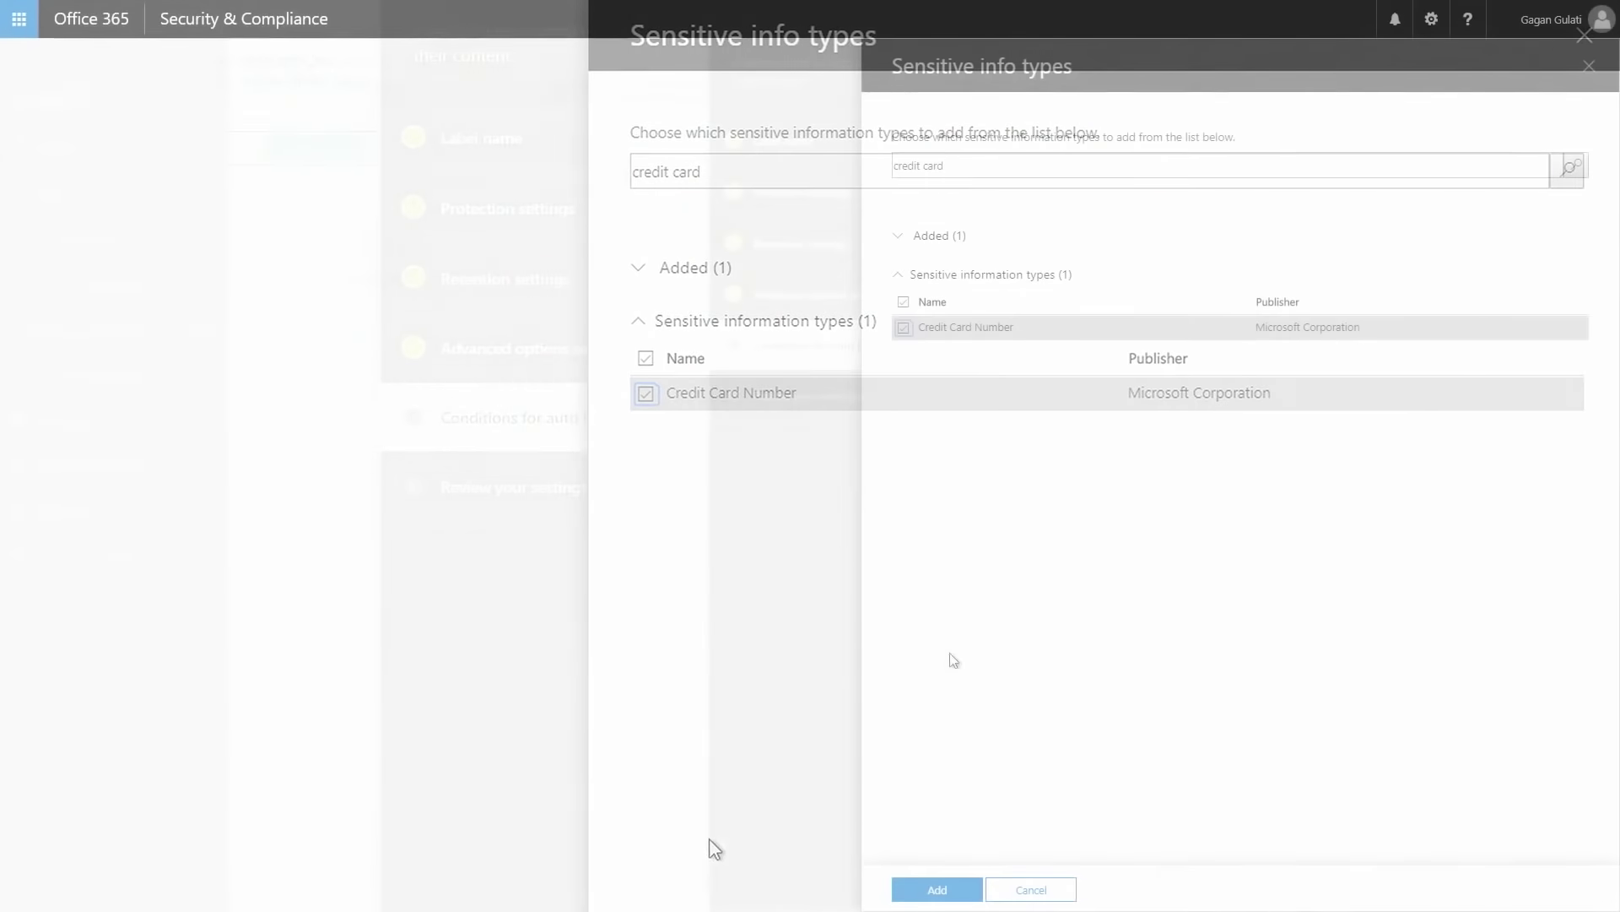
{"action": "left_click", "coordinate": [937, 890]}
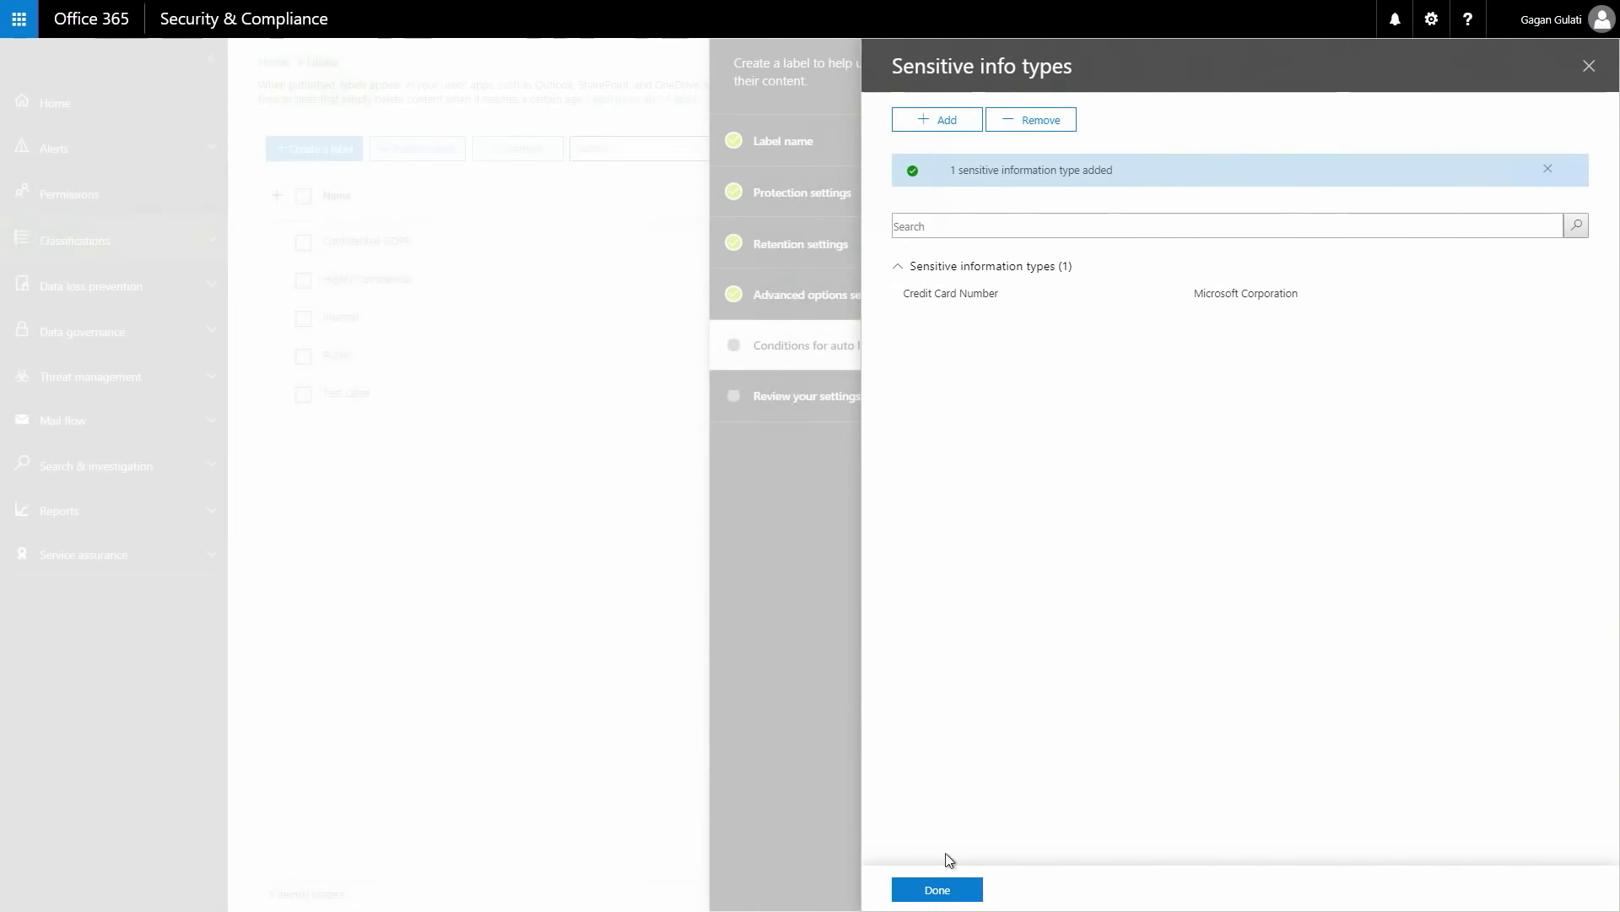
{"action": "left_click", "coordinate": [936, 889]}
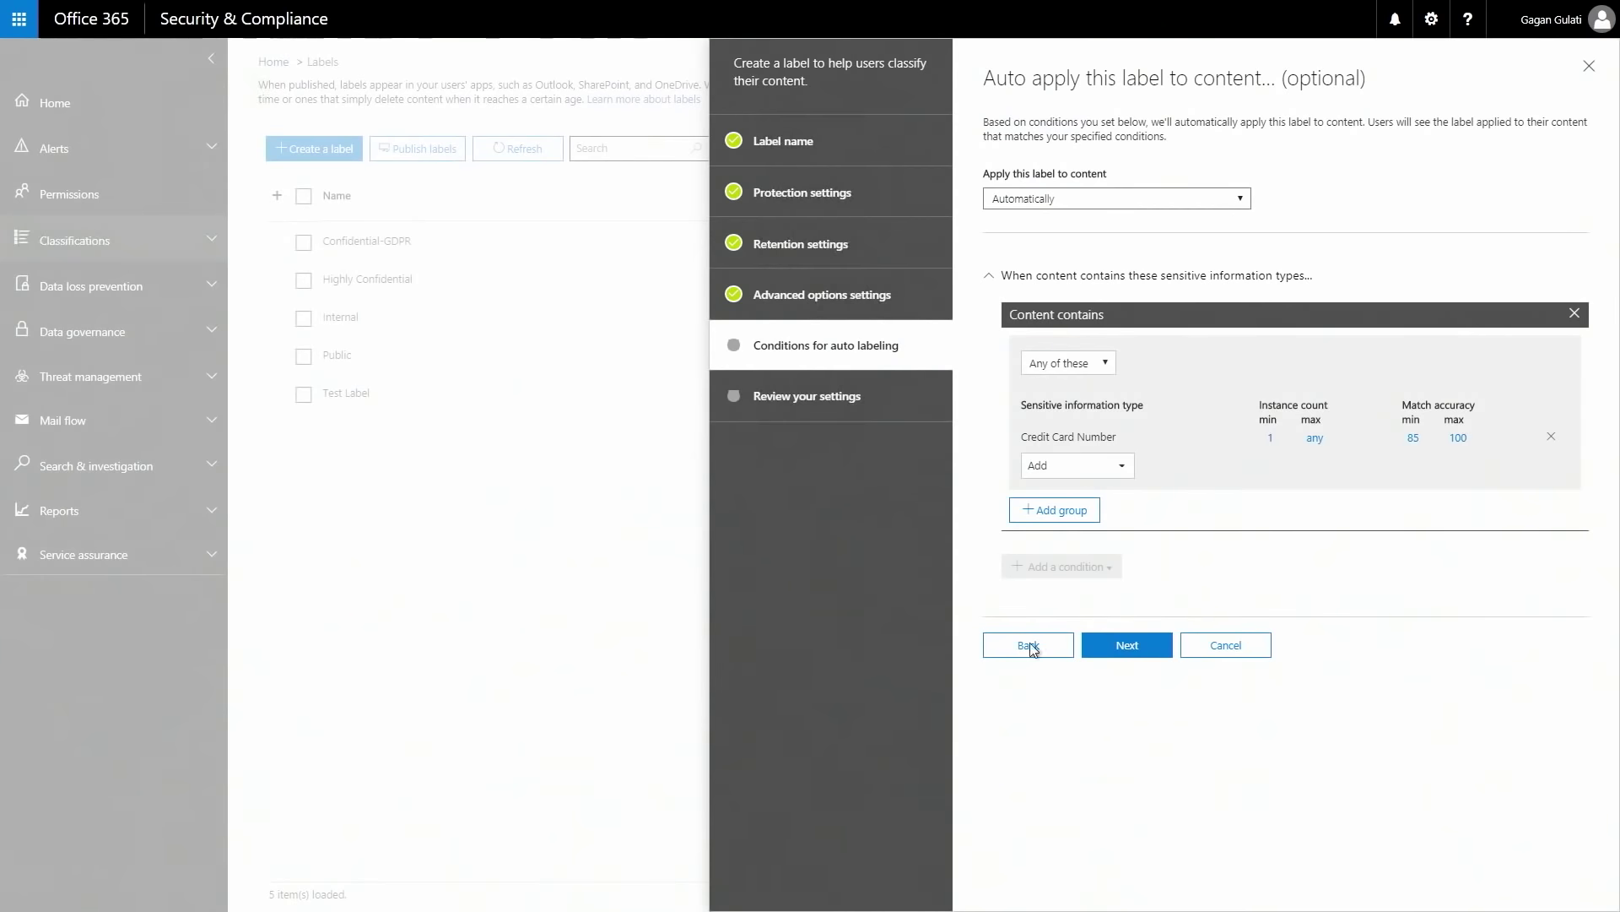
{"action": "left_click", "coordinate": [1129, 657]}
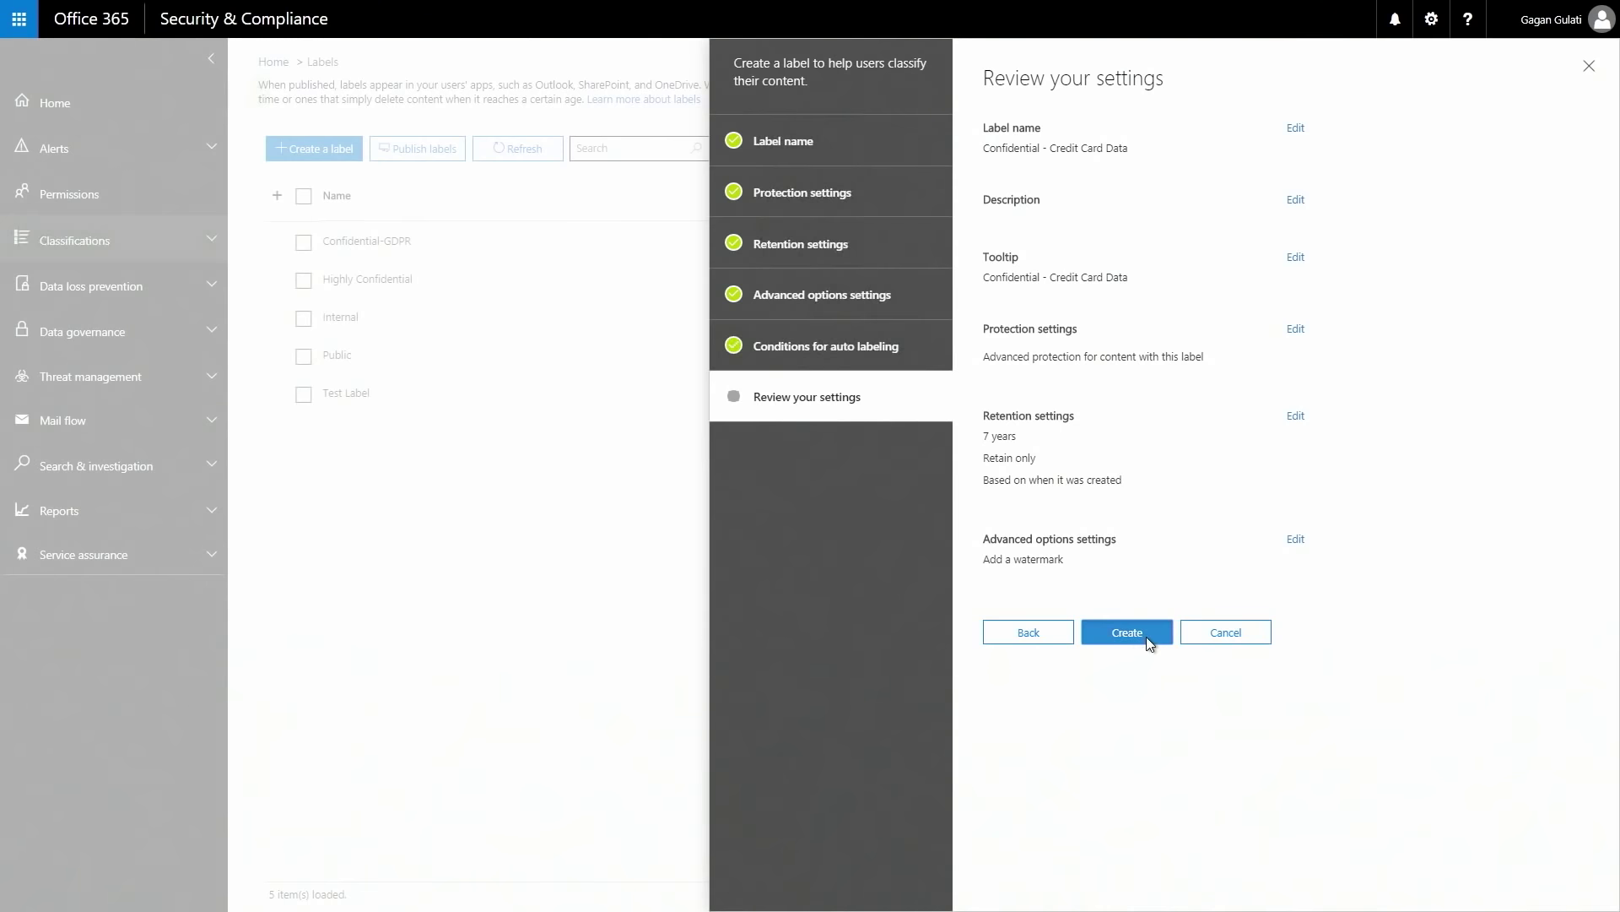
Create the Confidential - Credit Card Data label and close its details panel.
{"action": "left_click", "coordinate": [1144, 635]}
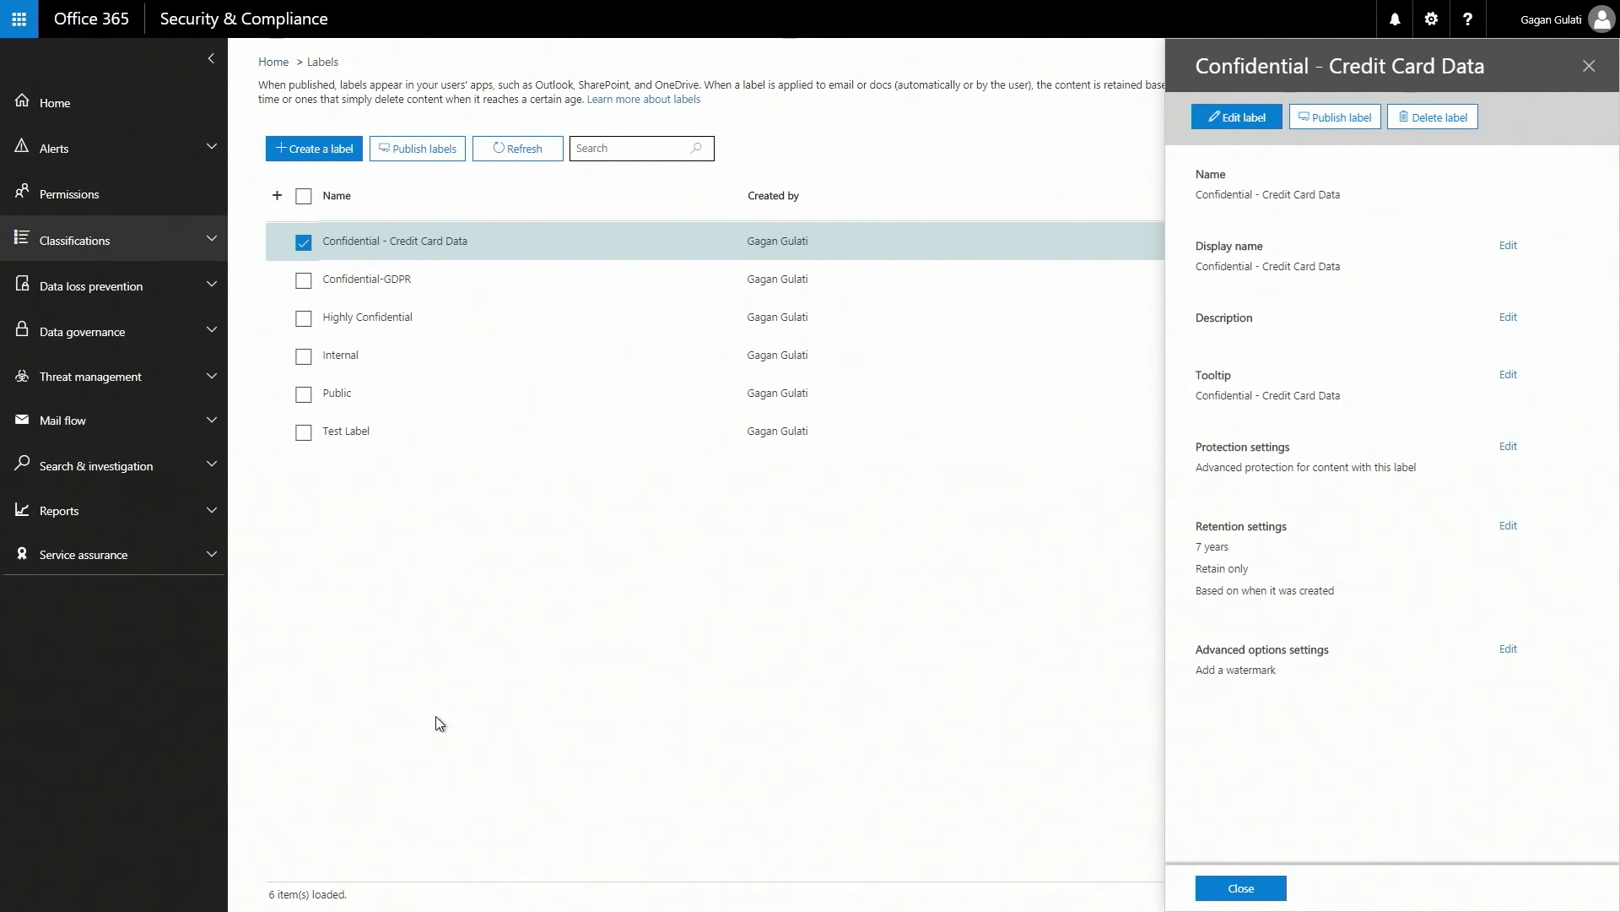
{"action": "left_click", "coordinate": [1245, 890]}
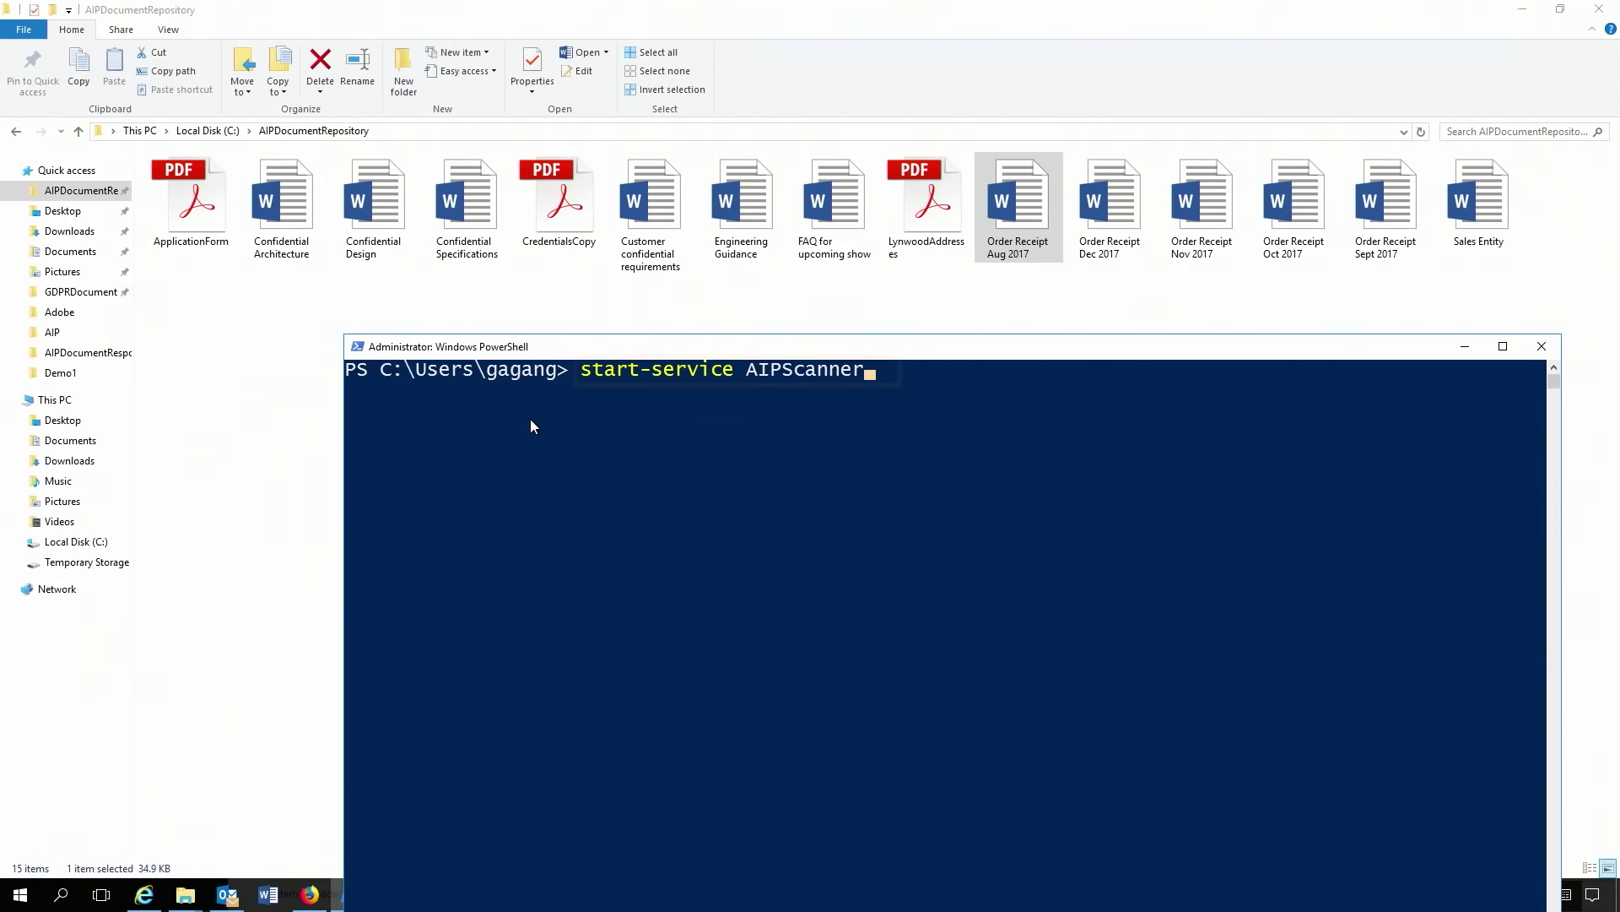
Run start-service AIPScanner in PowerShell, then open Order Receipt Aug 2017 from the repository folder.
{"action": "left_click", "coordinate": [587, 431]}
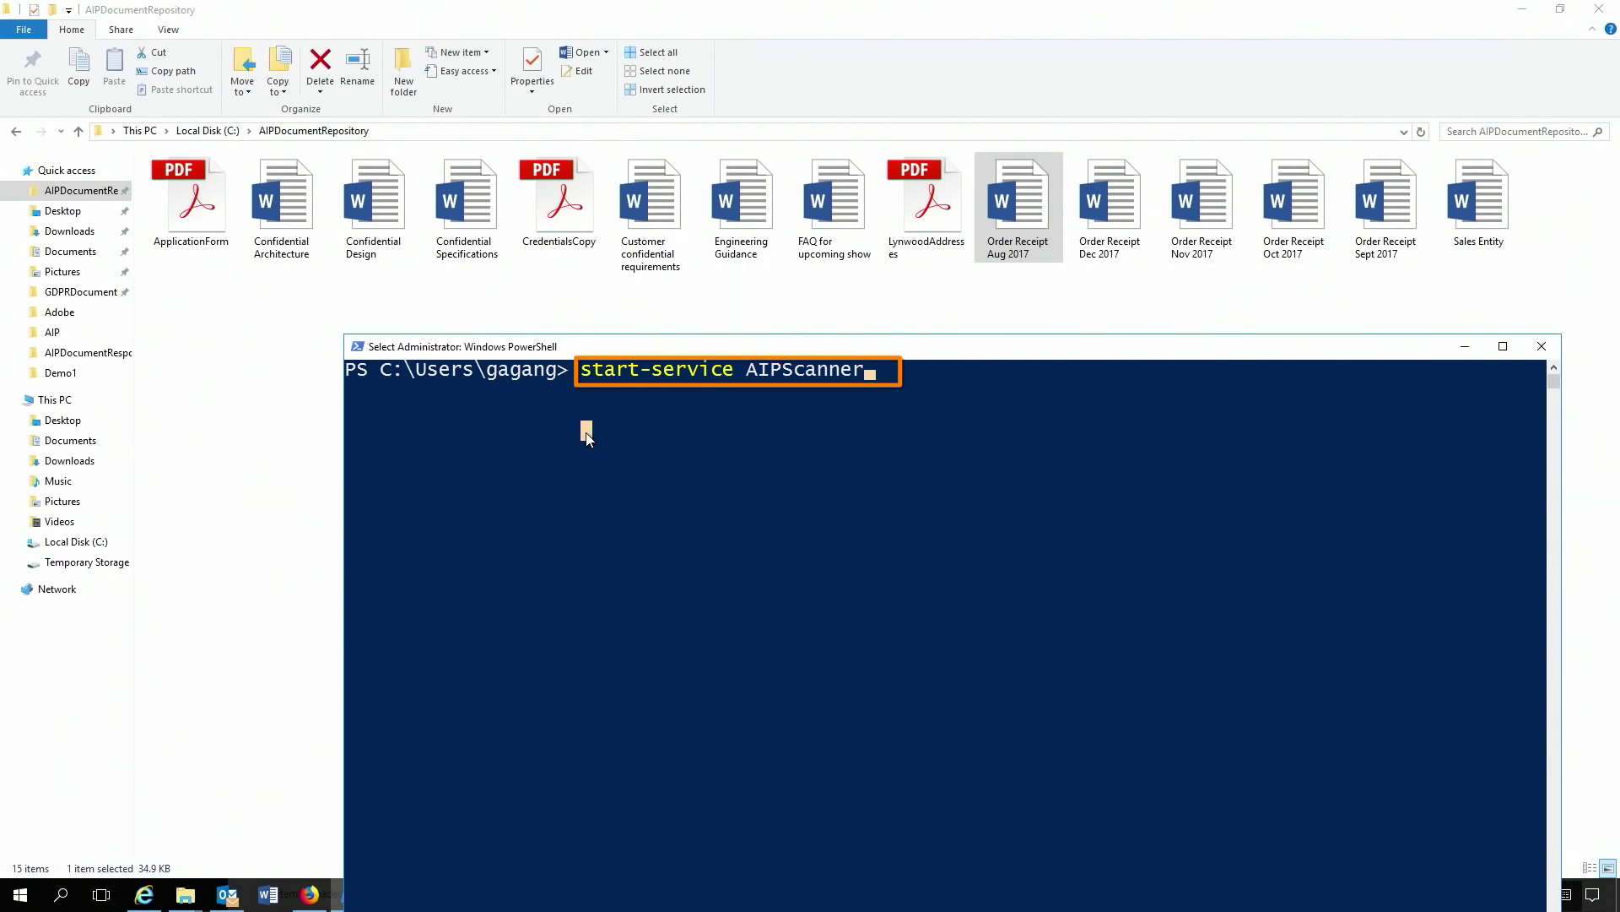
{"action": "key", "text": "Return"}
{"action": "key", "text": "Return"}
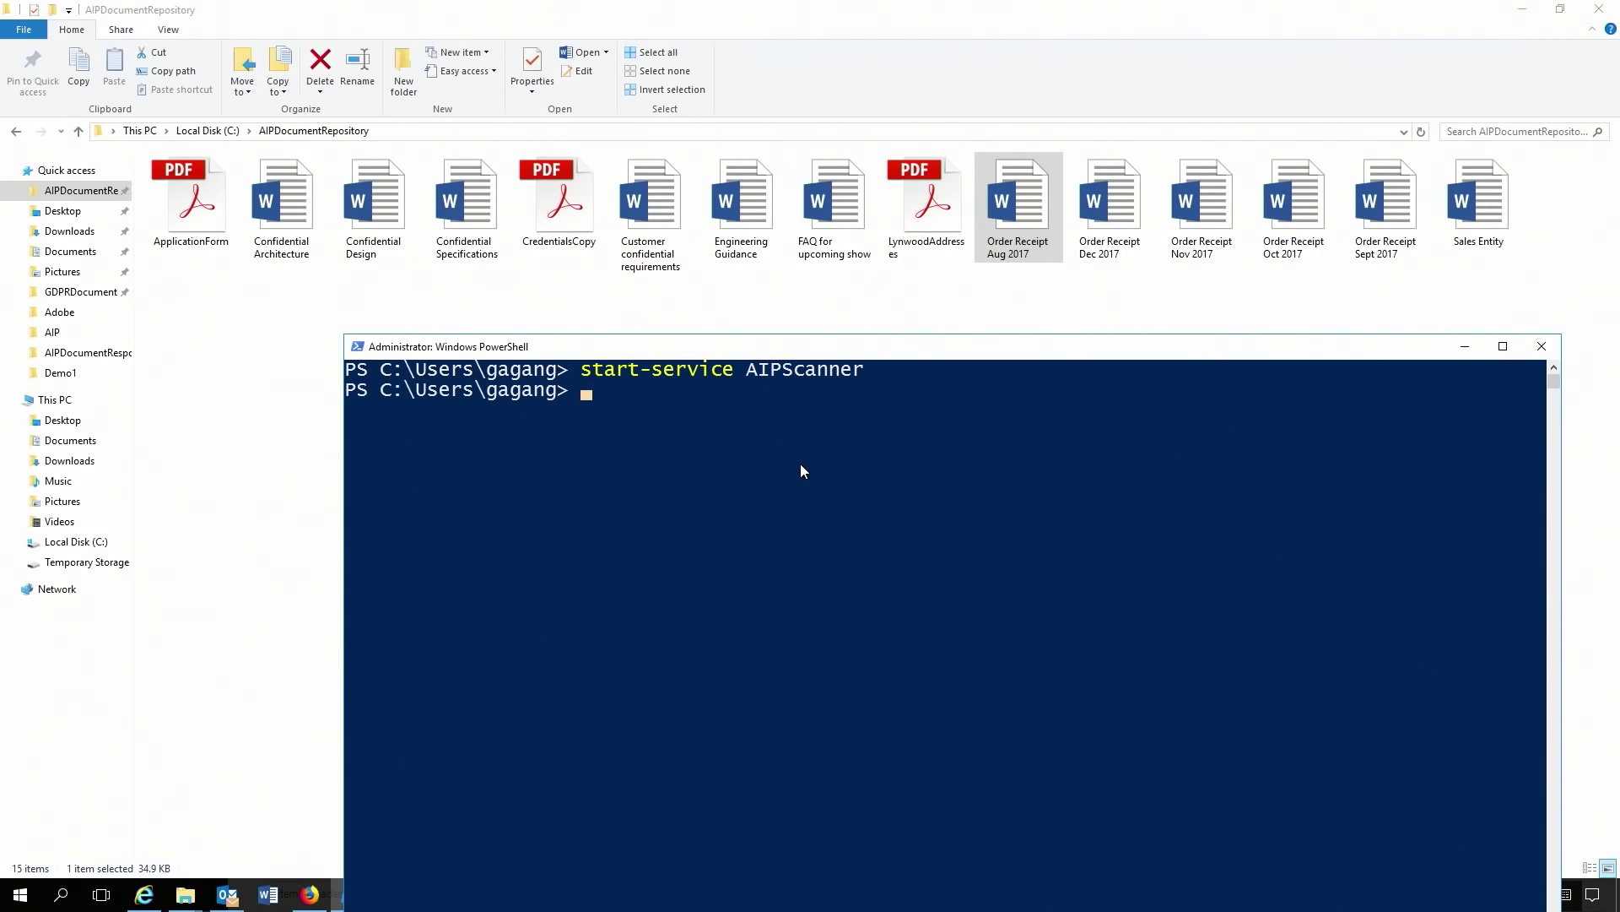
{"action": "left_click", "coordinate": [255, 466]}
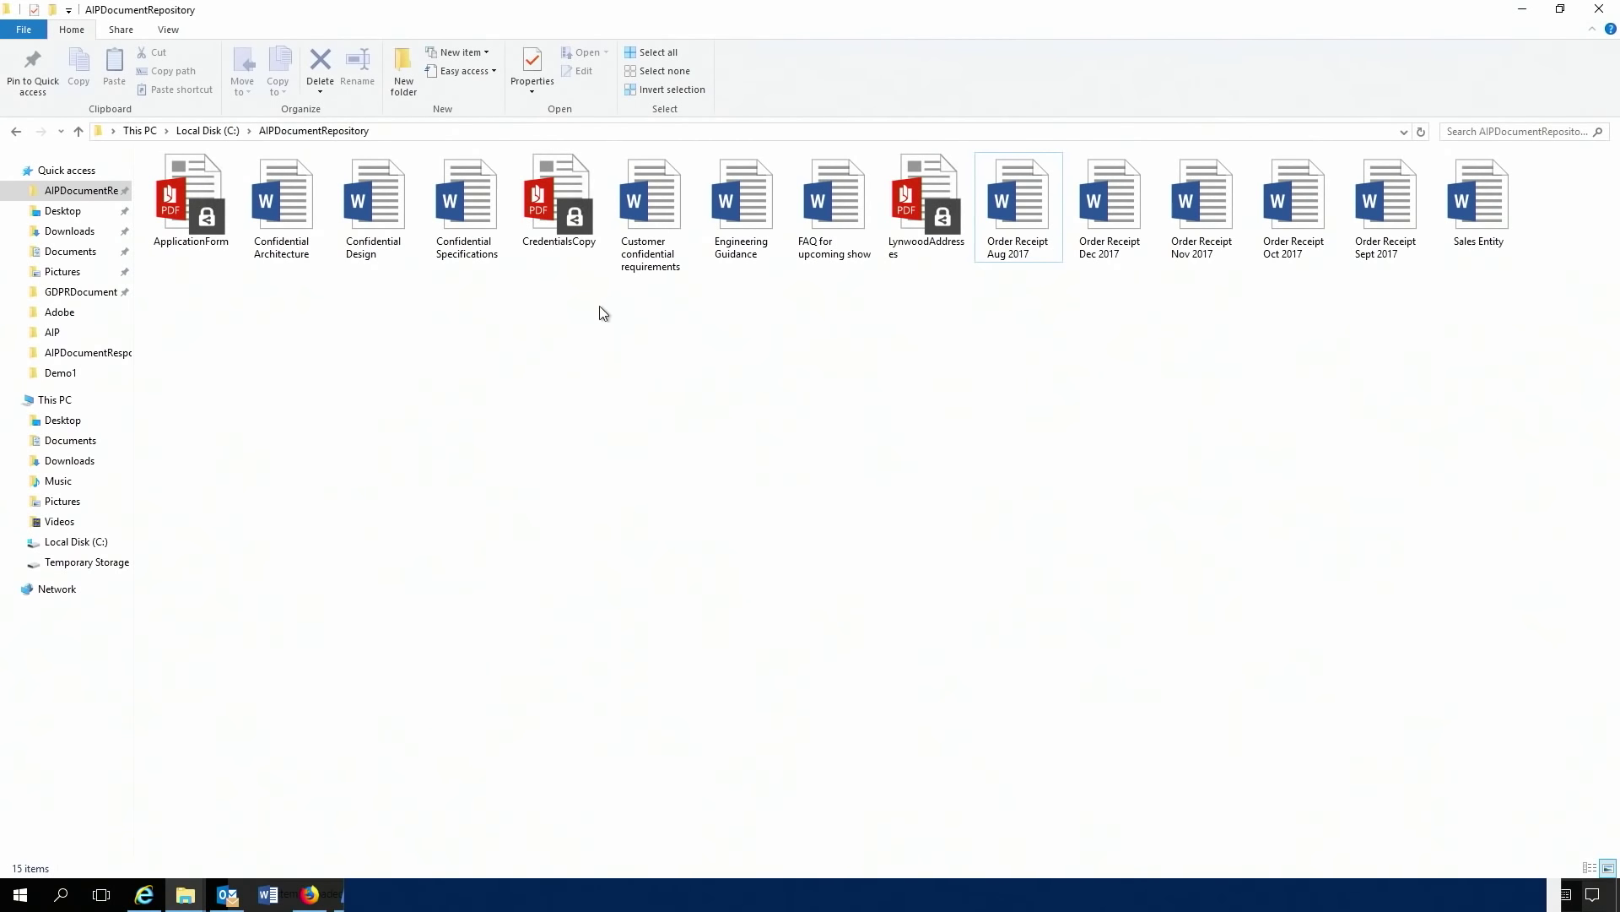
{"action": "double_click", "coordinate": [1021, 207]}
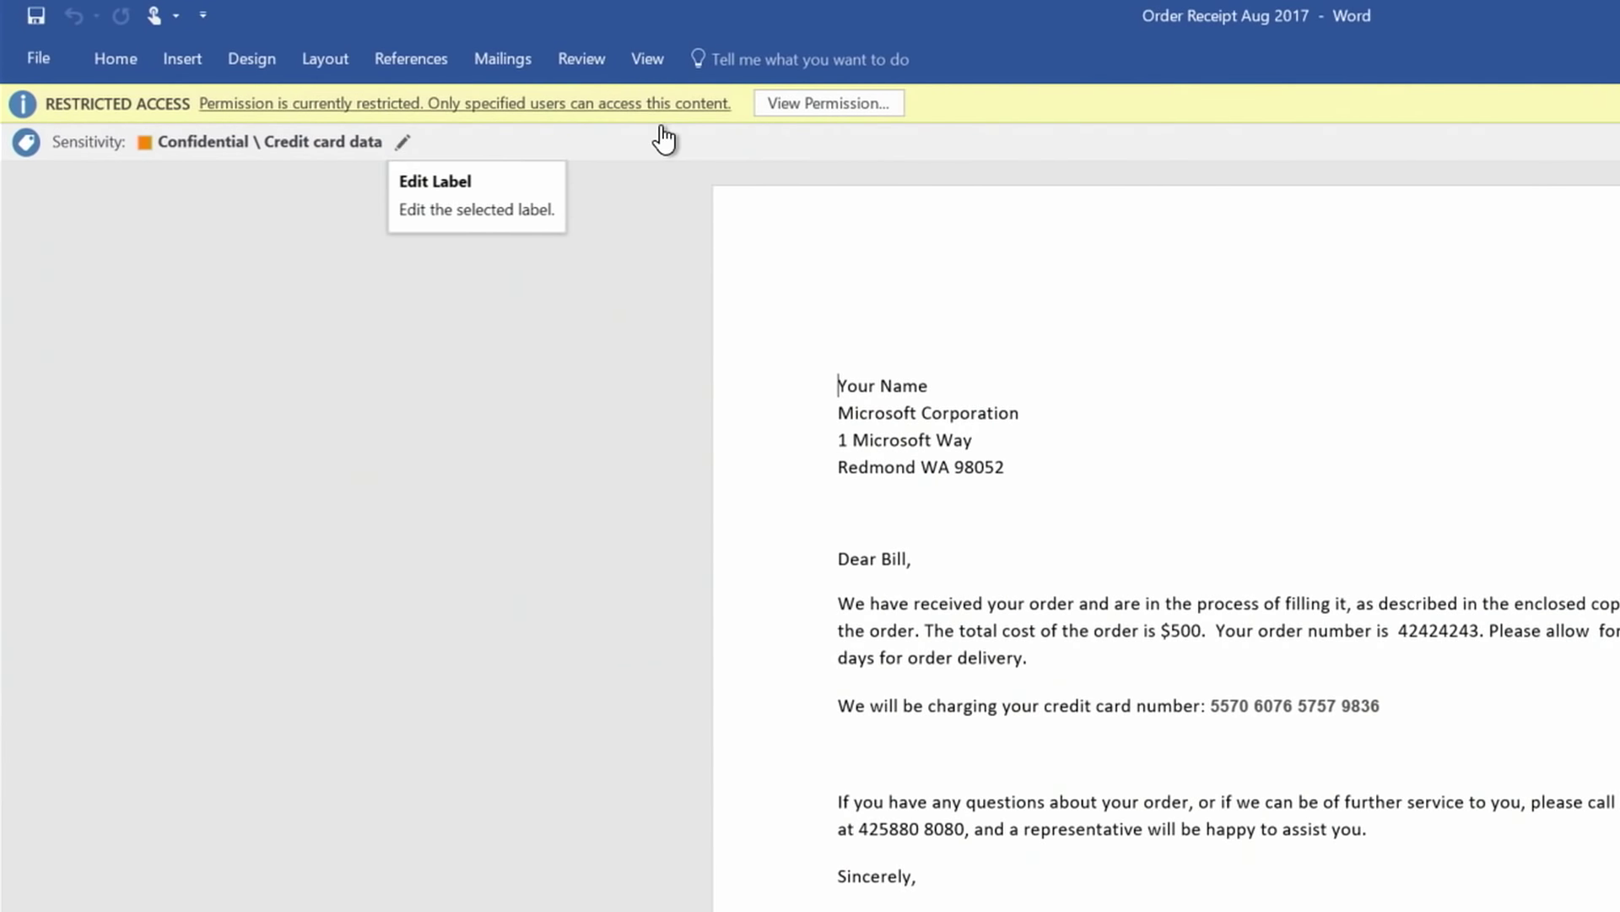
Check Order Receipt Aug 2017's Confidential \ Credit card data permissions, then dismiss the summary.
{"action": "left_click", "coordinate": [840, 101]}
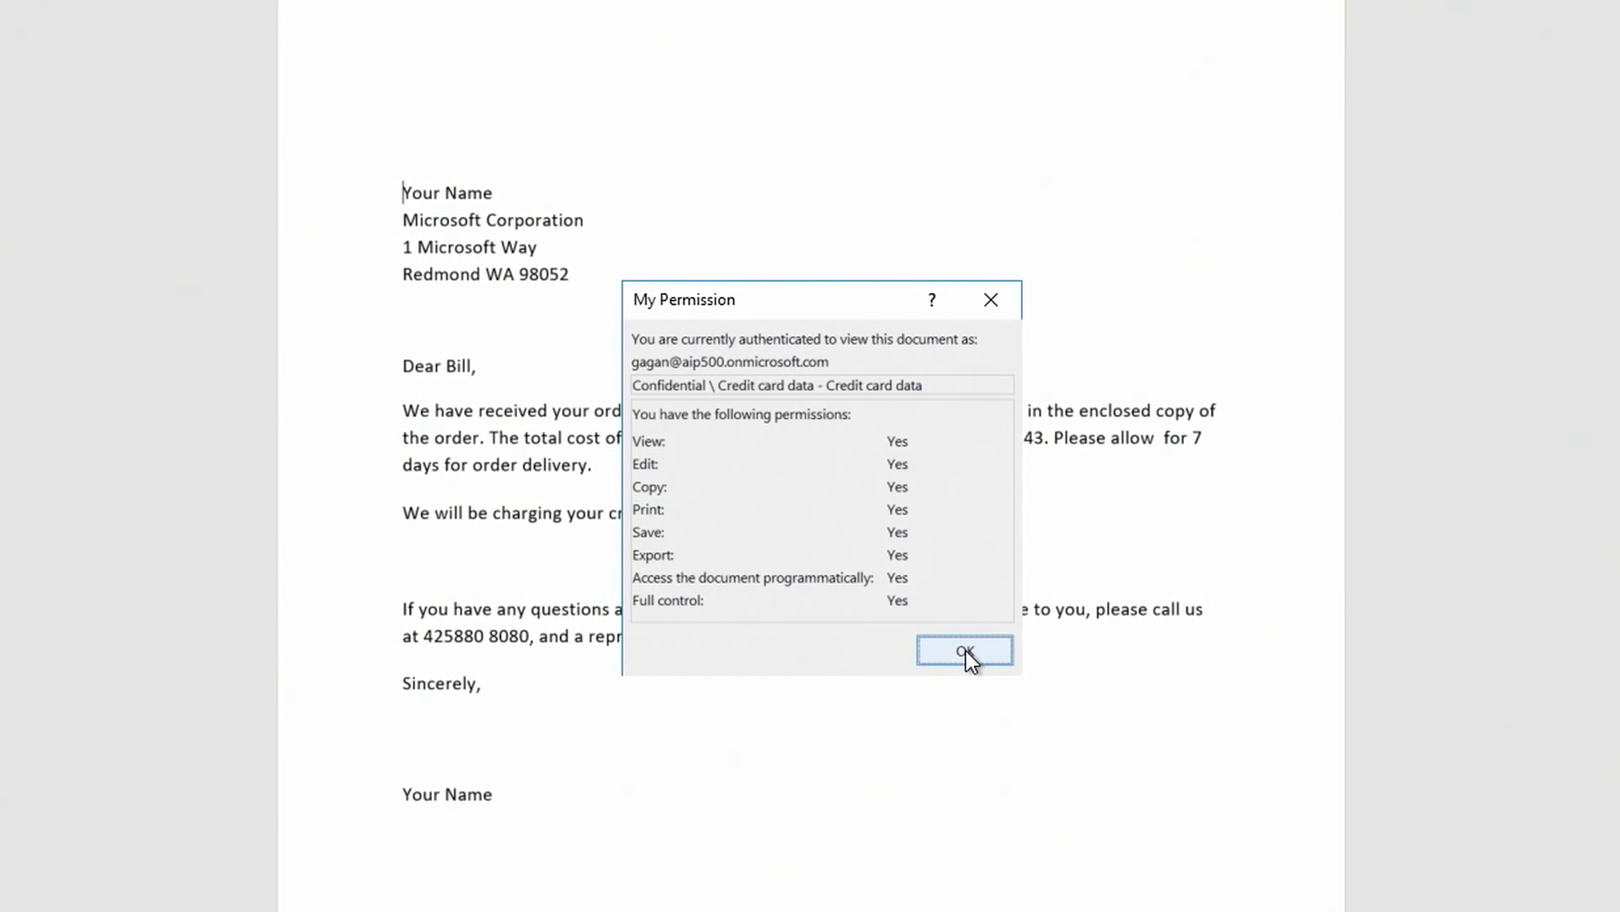
{"action": "left_click", "coordinate": [966, 650]}
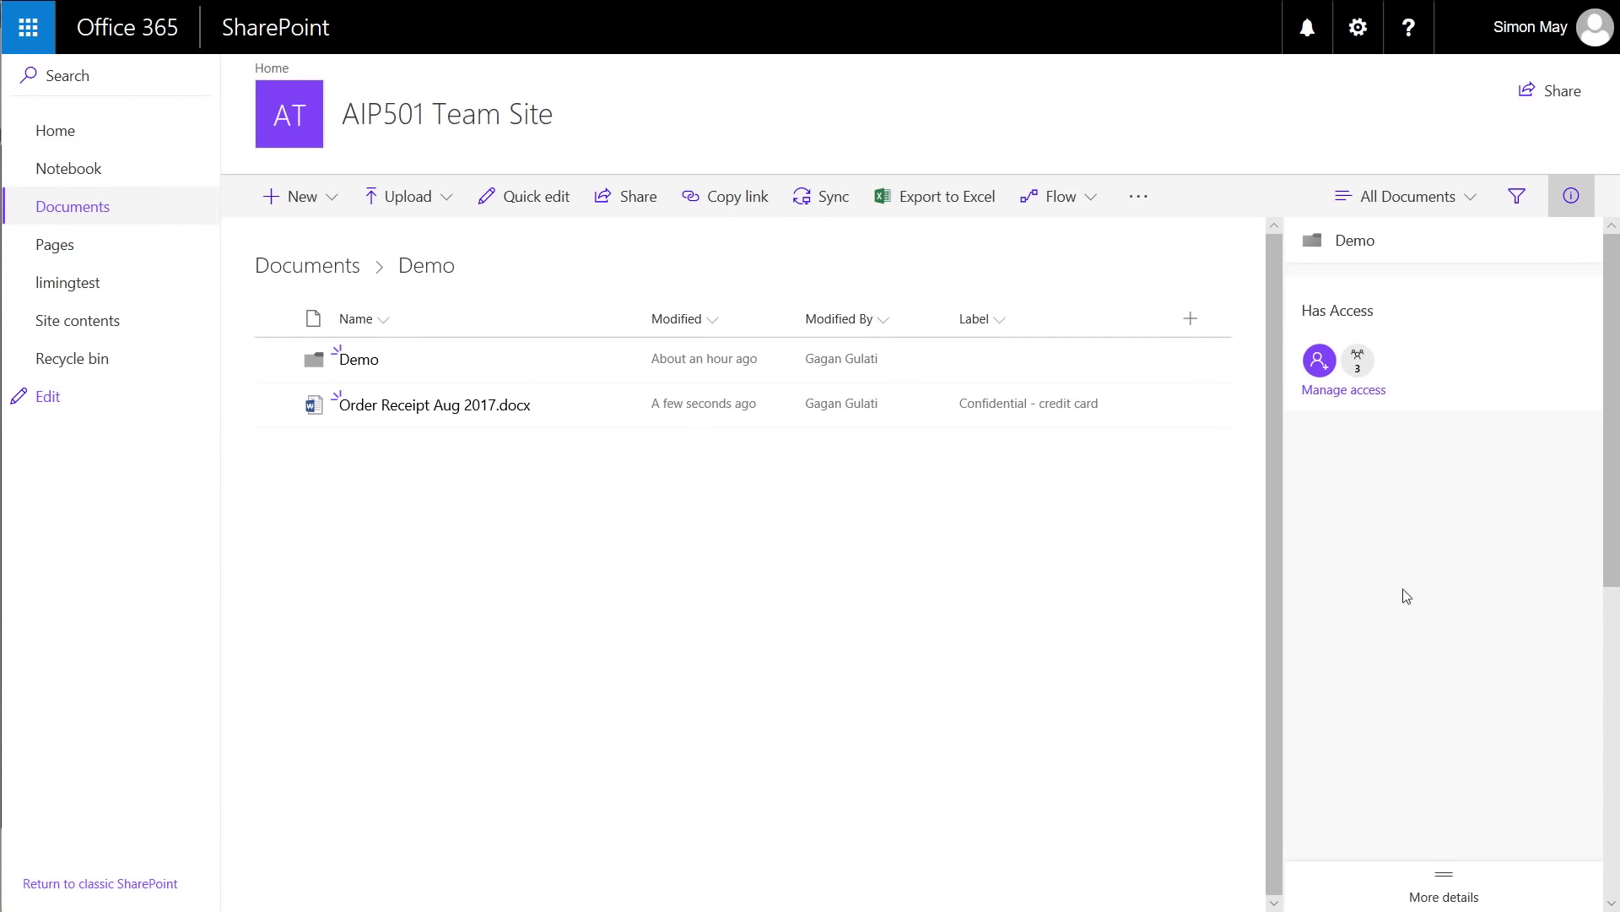
Select Order Receipt Aug 2017.docx and scroll its details pane past the preview error to Properties.
{"action": "left_click", "coordinate": [943, 408]}
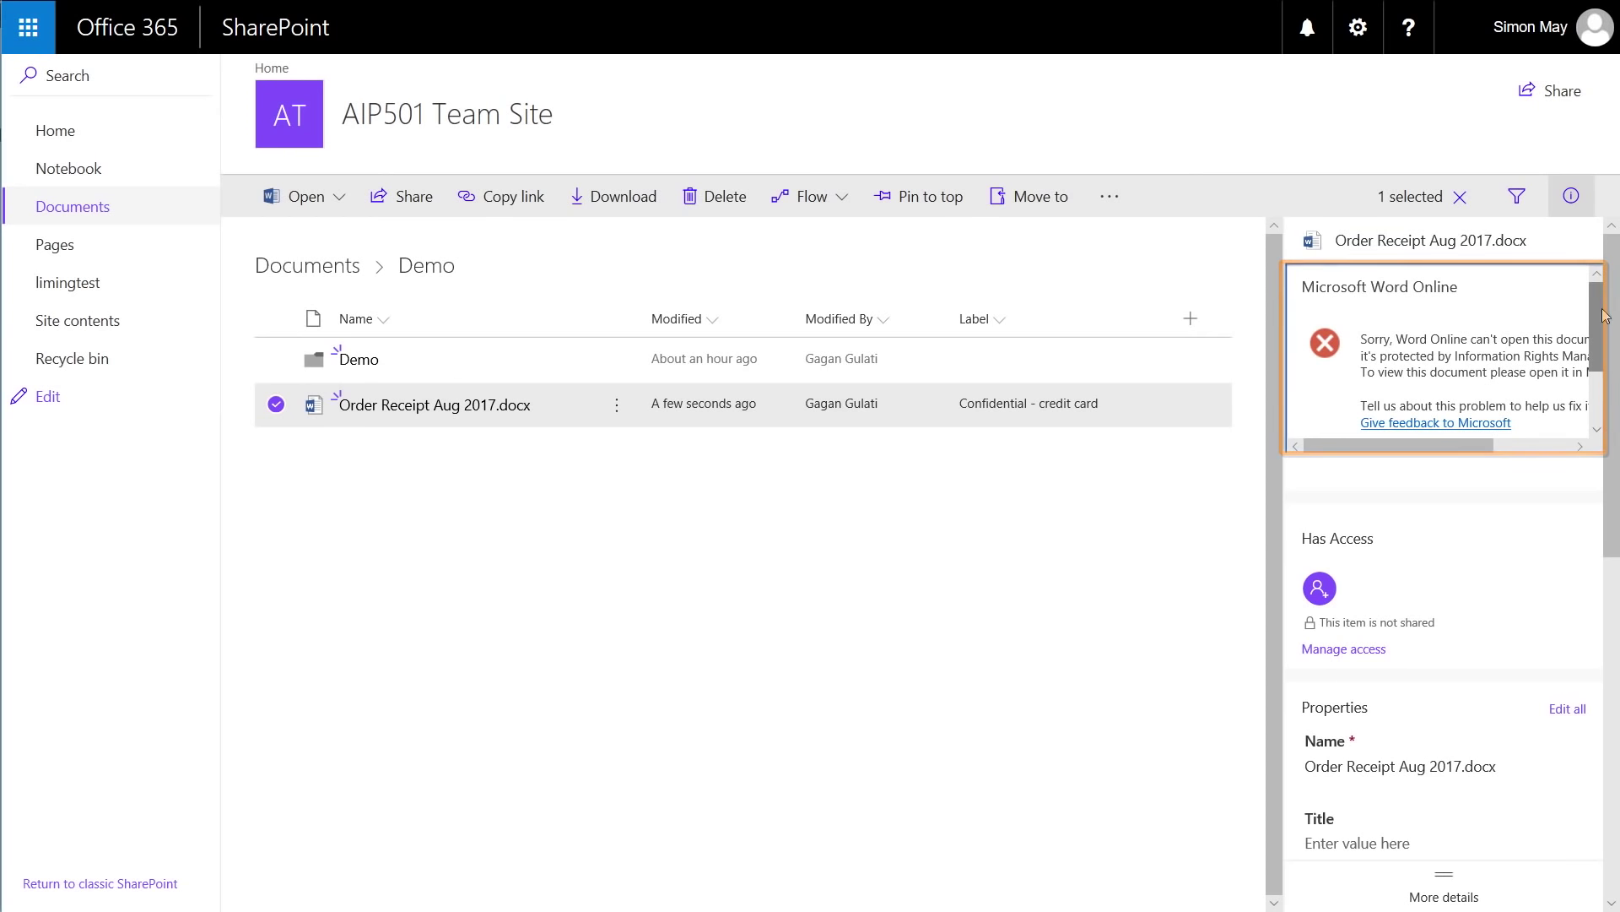
{"action": "left_click_drag", "start_coordinate": [1612, 311], "coordinate": [1617, 473]}
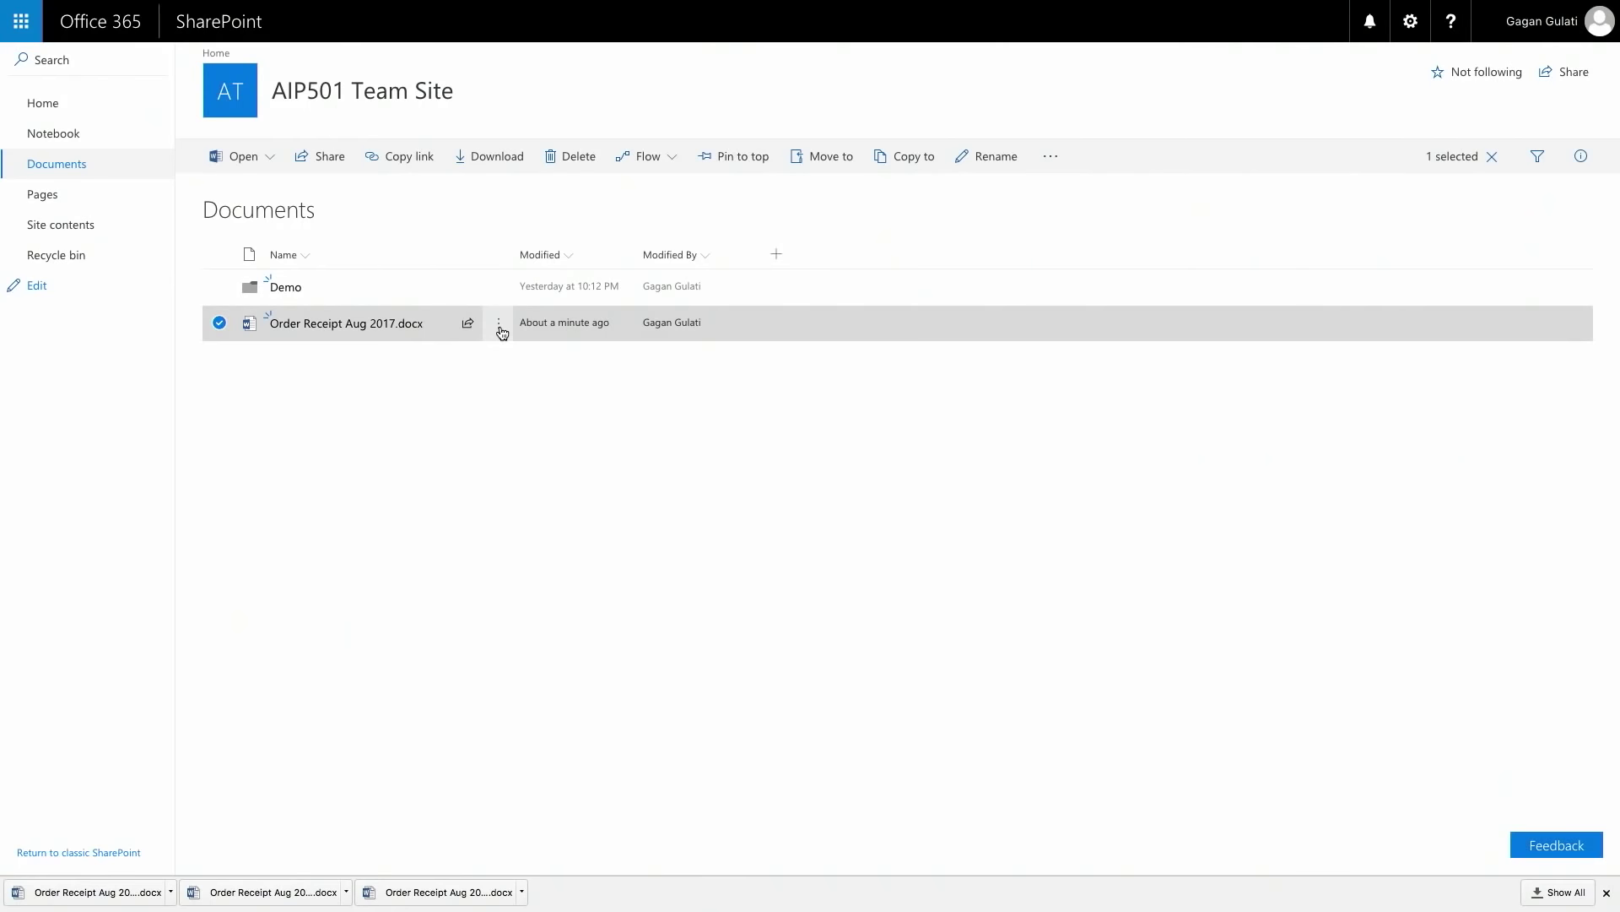
Download Order Receipt Aug 2017.docx from SharePoint and open it in Word from Finder Downloads.
{"action": "left_click", "coordinate": [499, 324]}
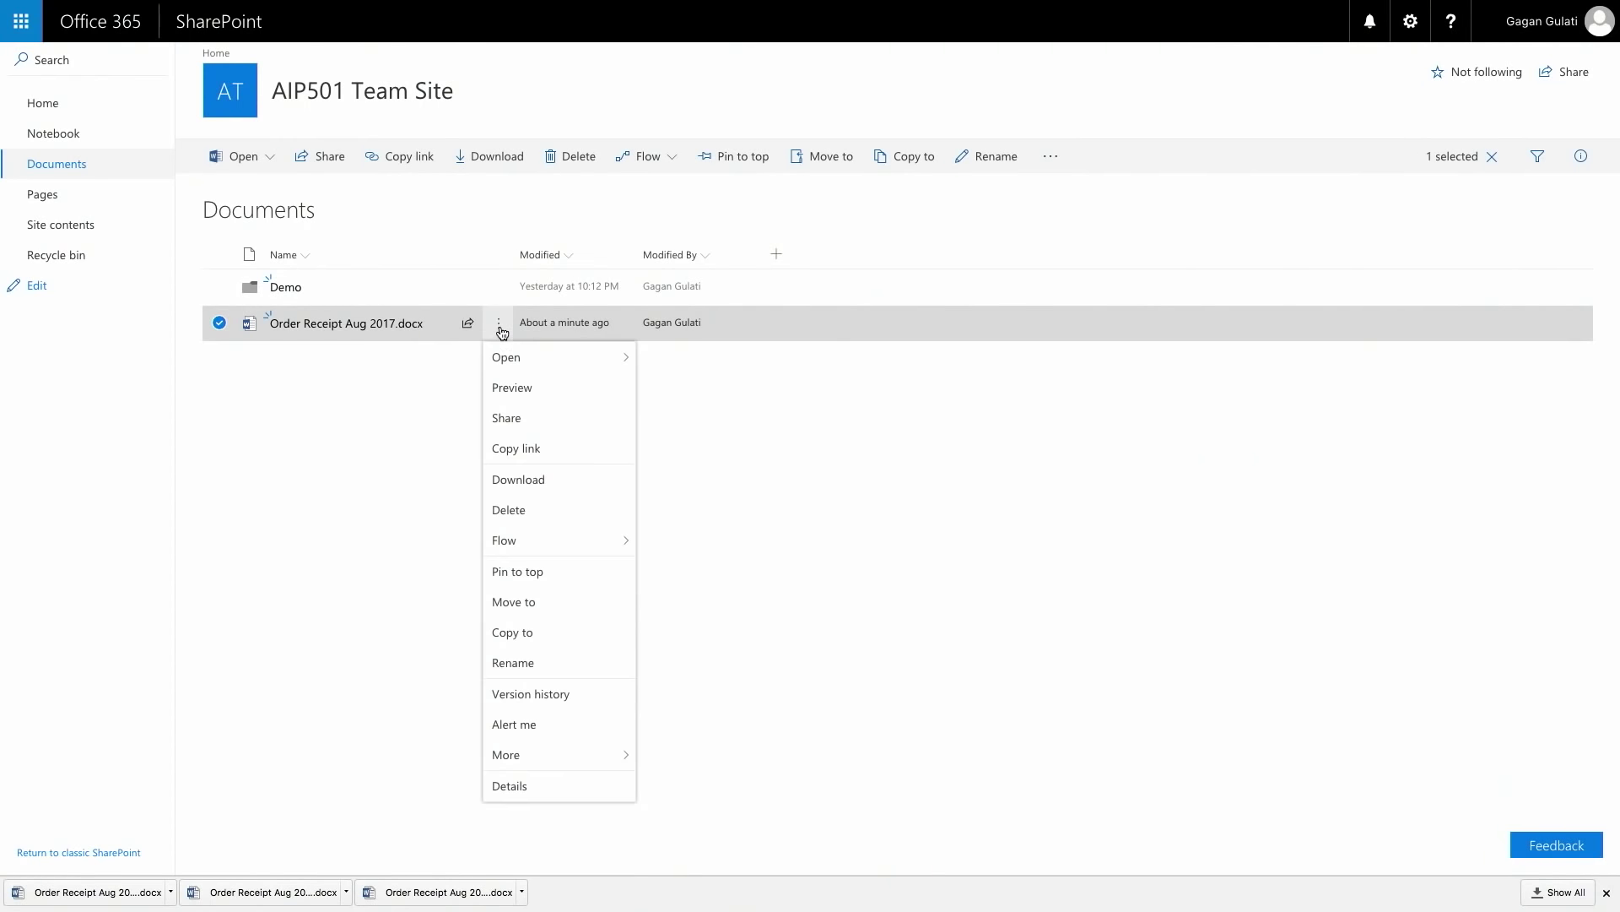
{"action": "left_click", "coordinate": [543, 491]}
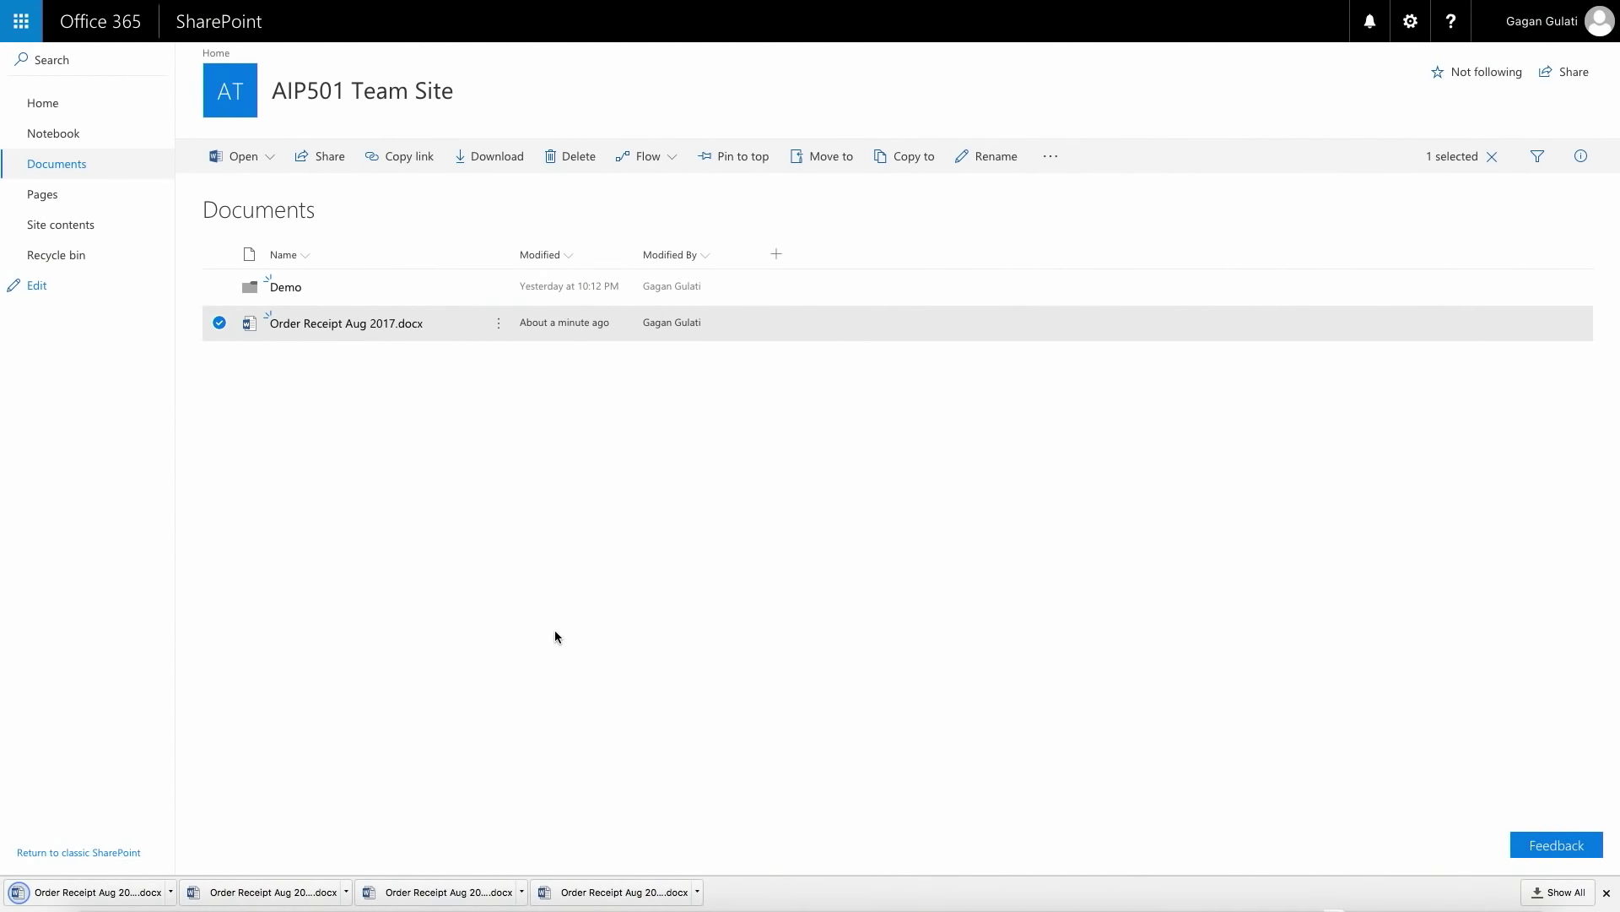
{"action": "key", "text": "super+l"}
{"action": "key", "text": "Escape"}
{"action": "key", "text": "ctrl+Left"}
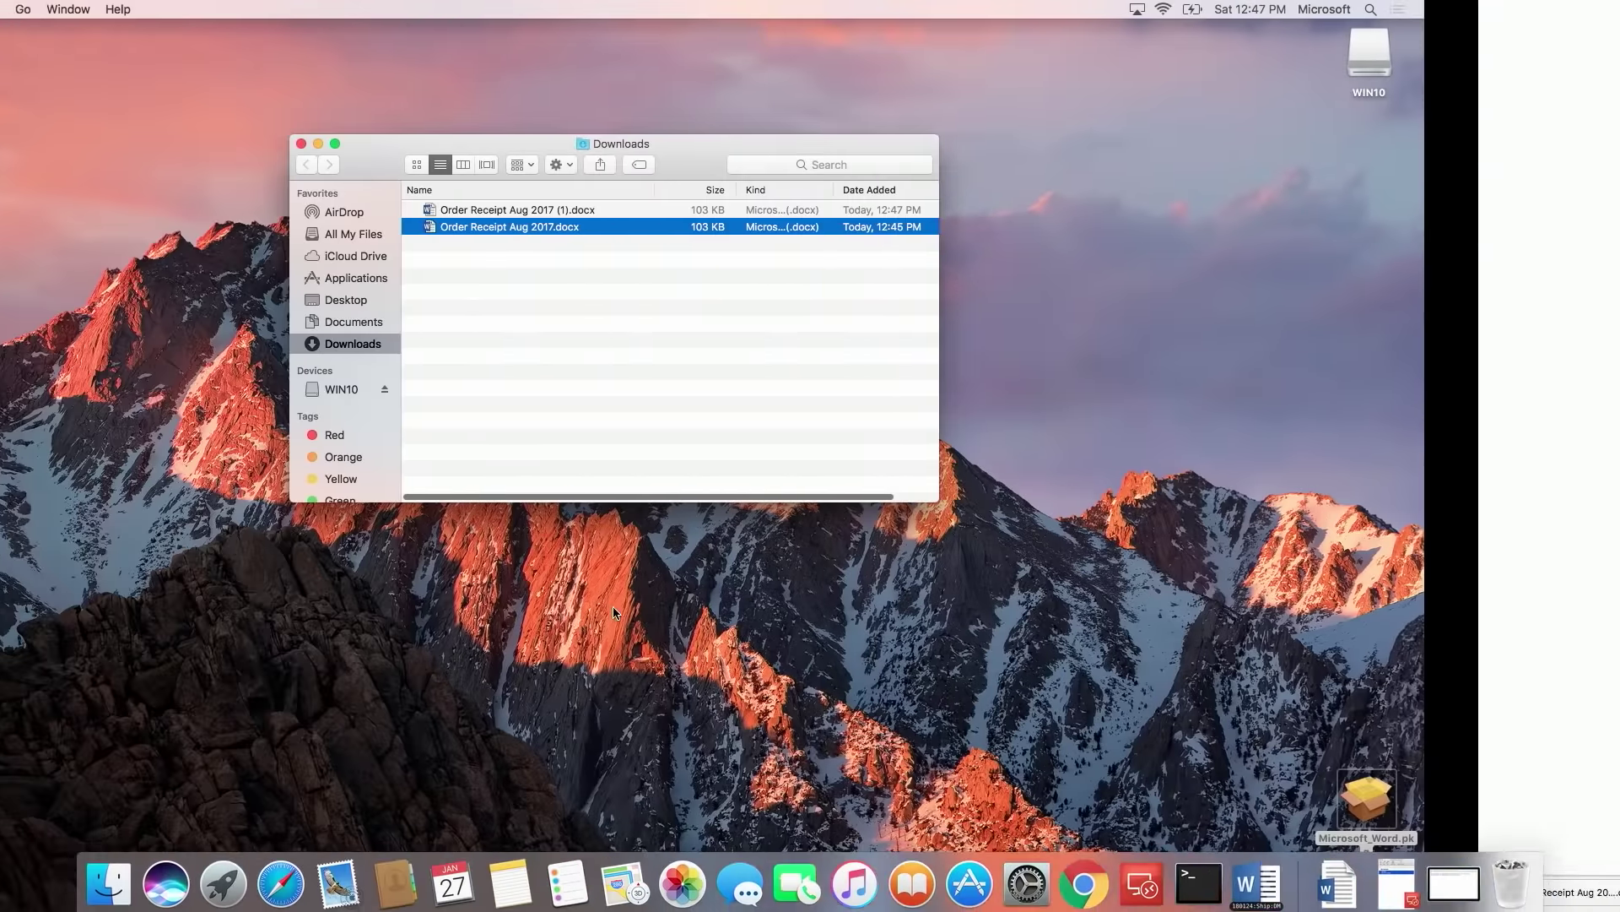
{"action": "double_click", "coordinate": [703, 210]}
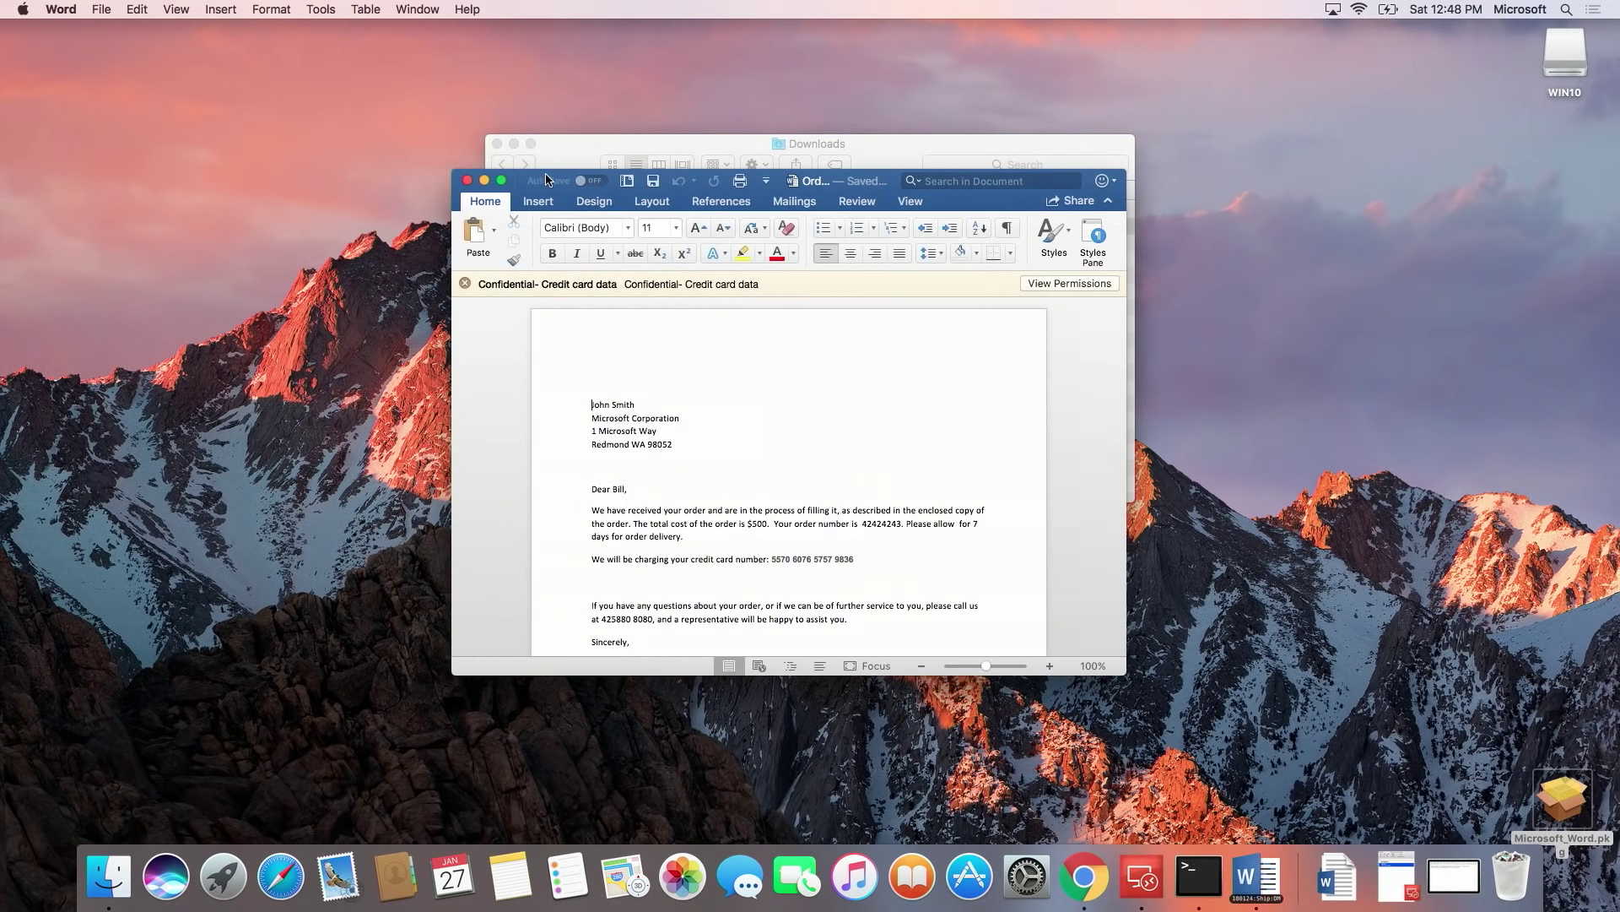
Maximise Word and show the Confidential- Credit card data permissions with full control.
{"action": "left_click", "coordinate": [502, 182]}
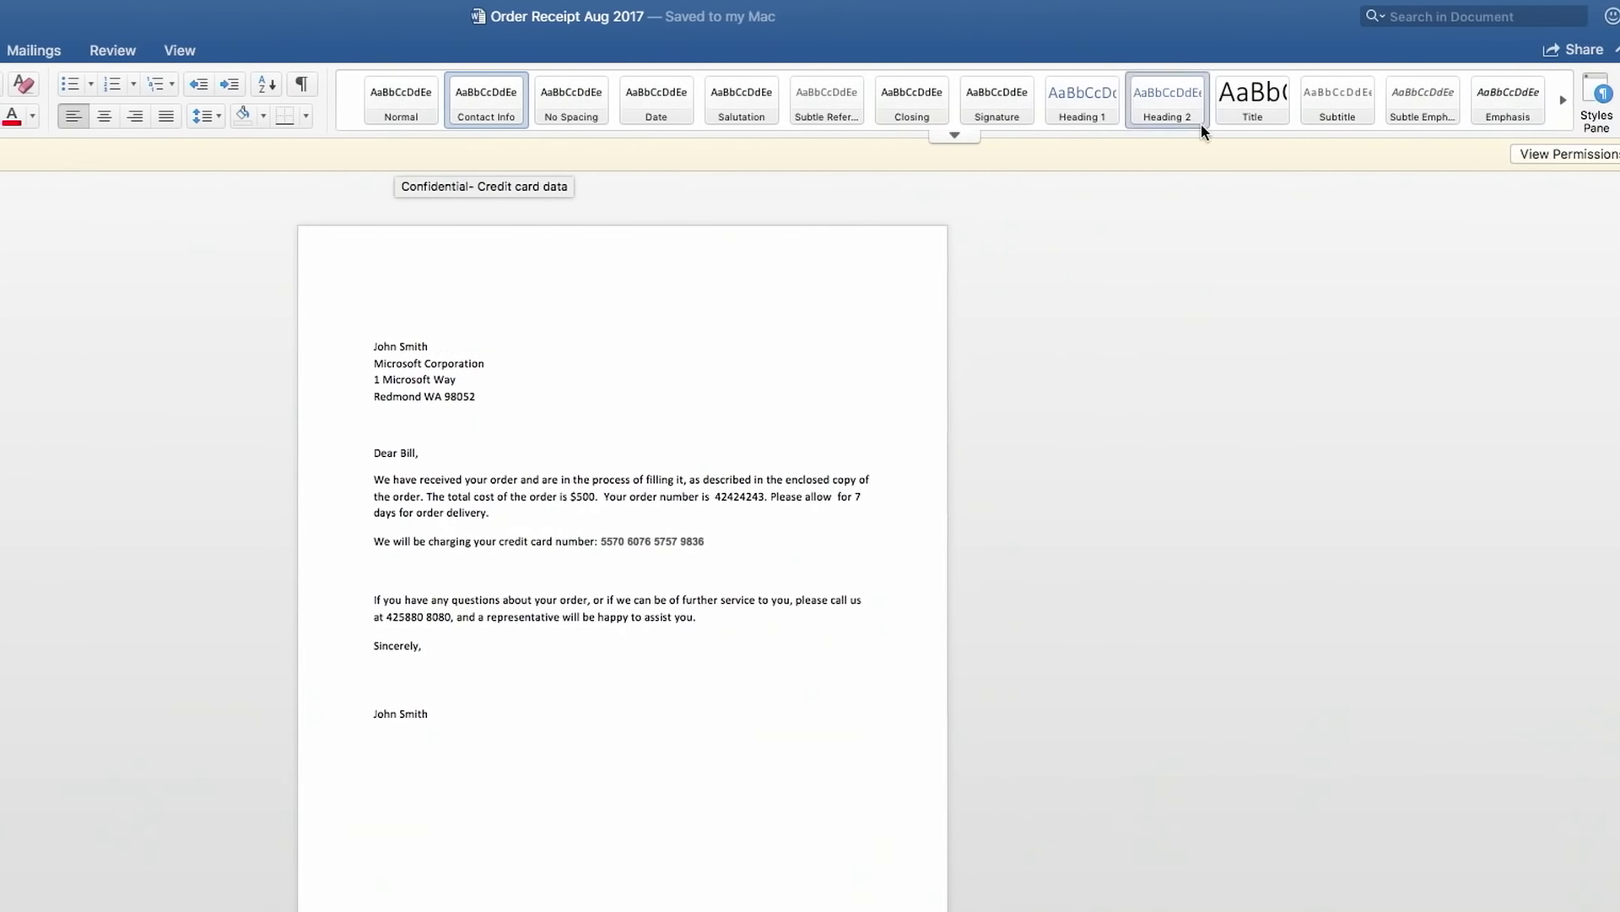
{"action": "left_click", "coordinate": [1517, 157]}
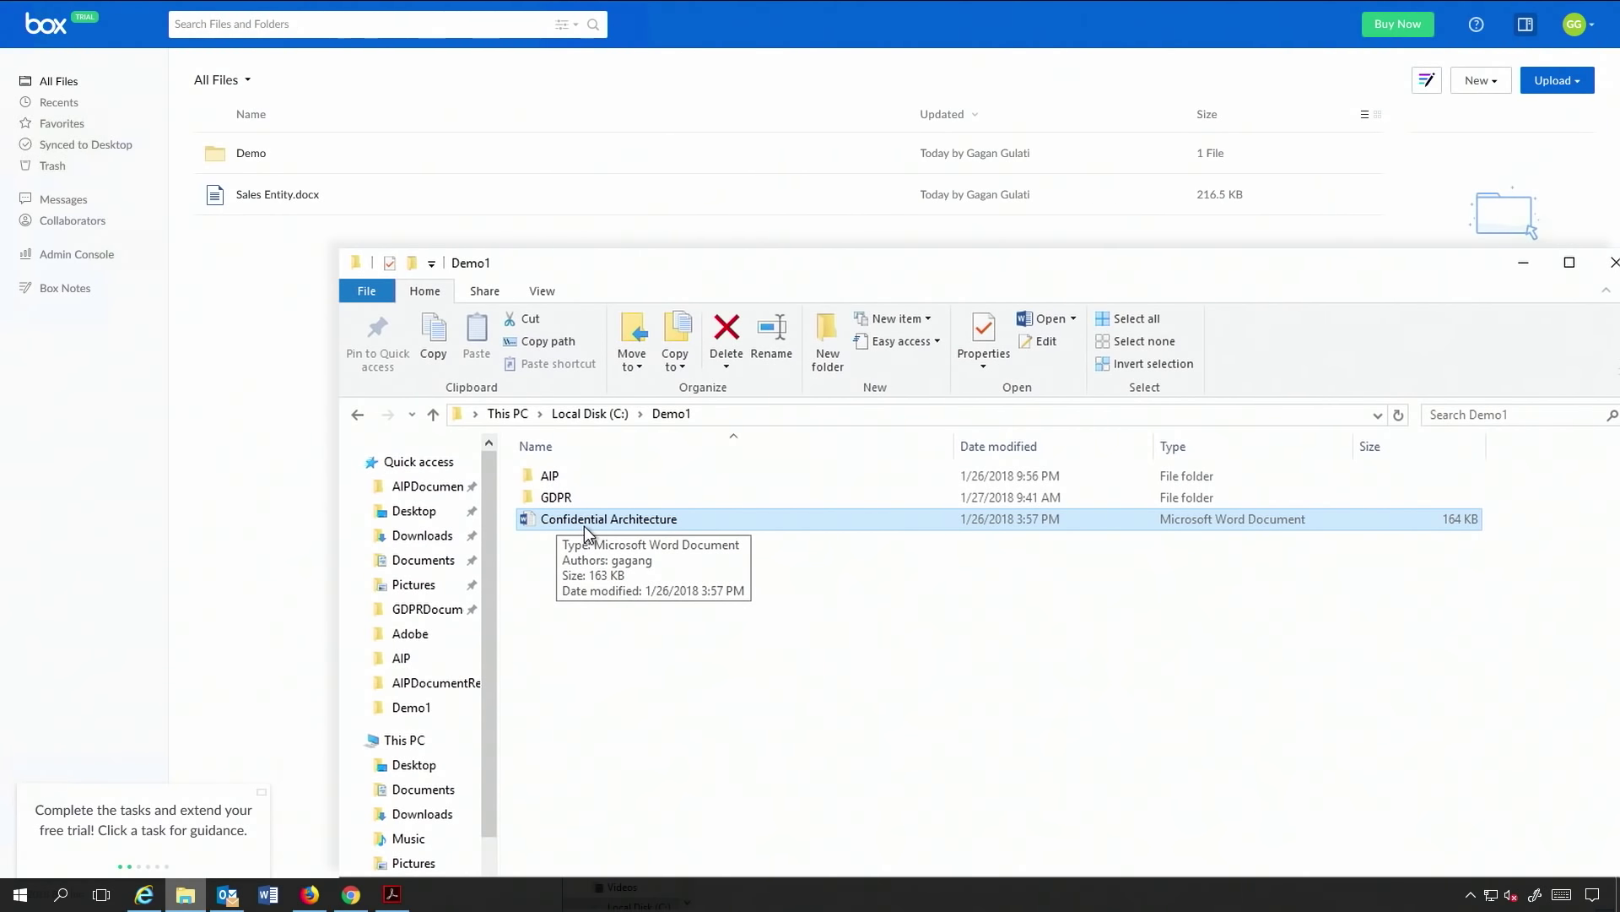
Drag Confidential Architecture from File Explorer onto the Box Demo folder's file list.
{"action": "left_click_drag", "start_coordinate": [584, 525], "coordinate": [449, 209]}
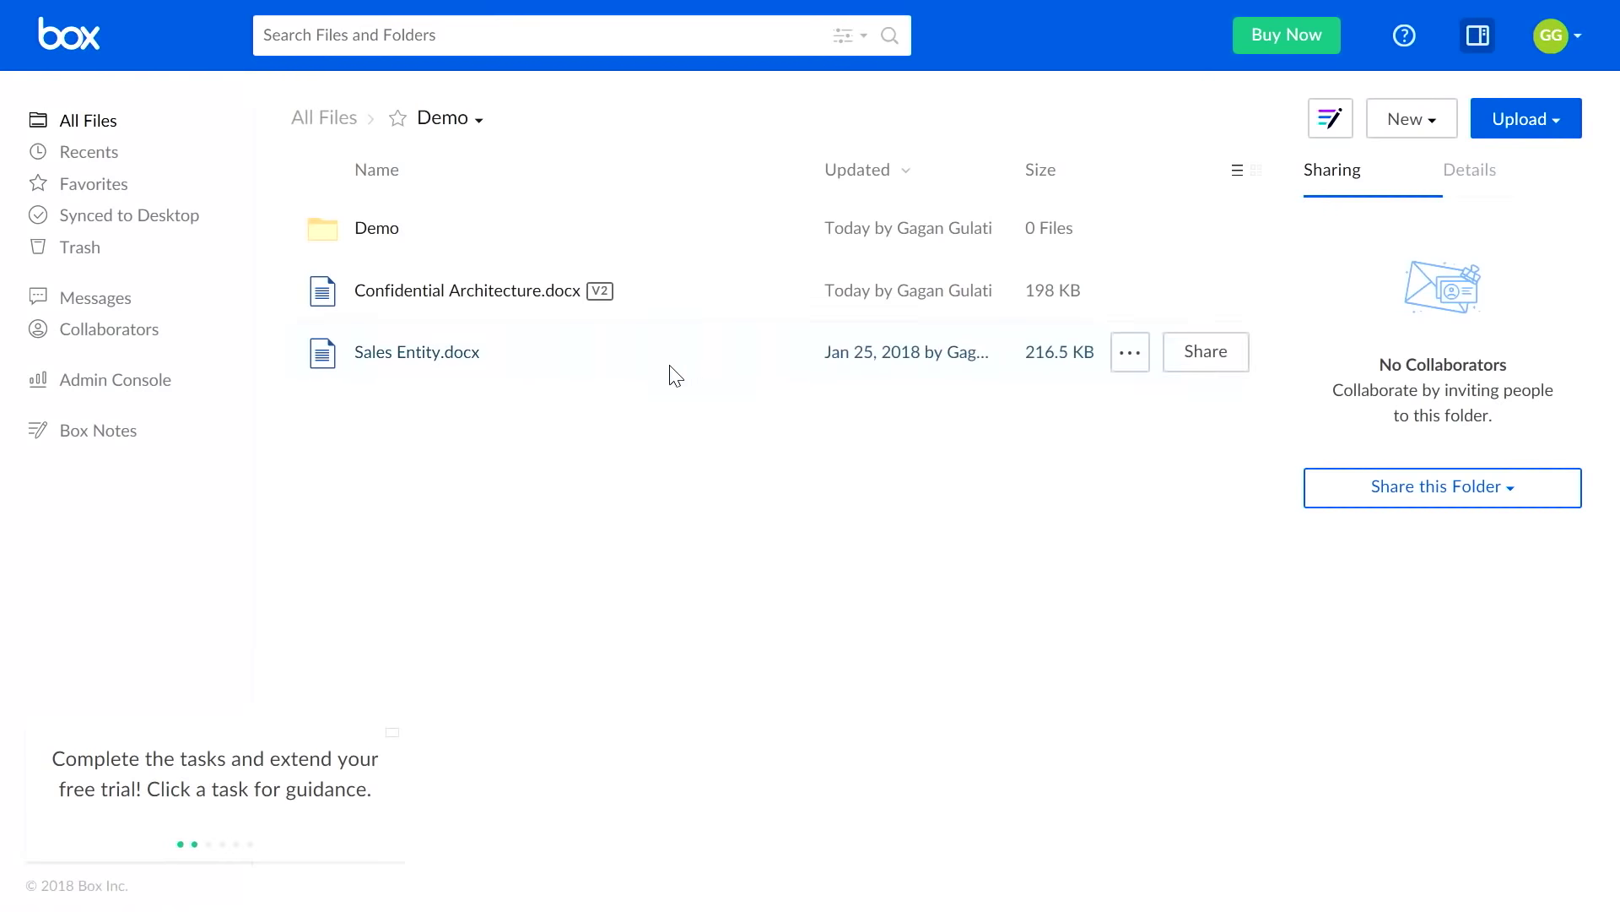
Download Confidential Architecture.docx after the failed Box preview and open it with Word 2016.
{"action": "left_click", "coordinate": [420, 295]}
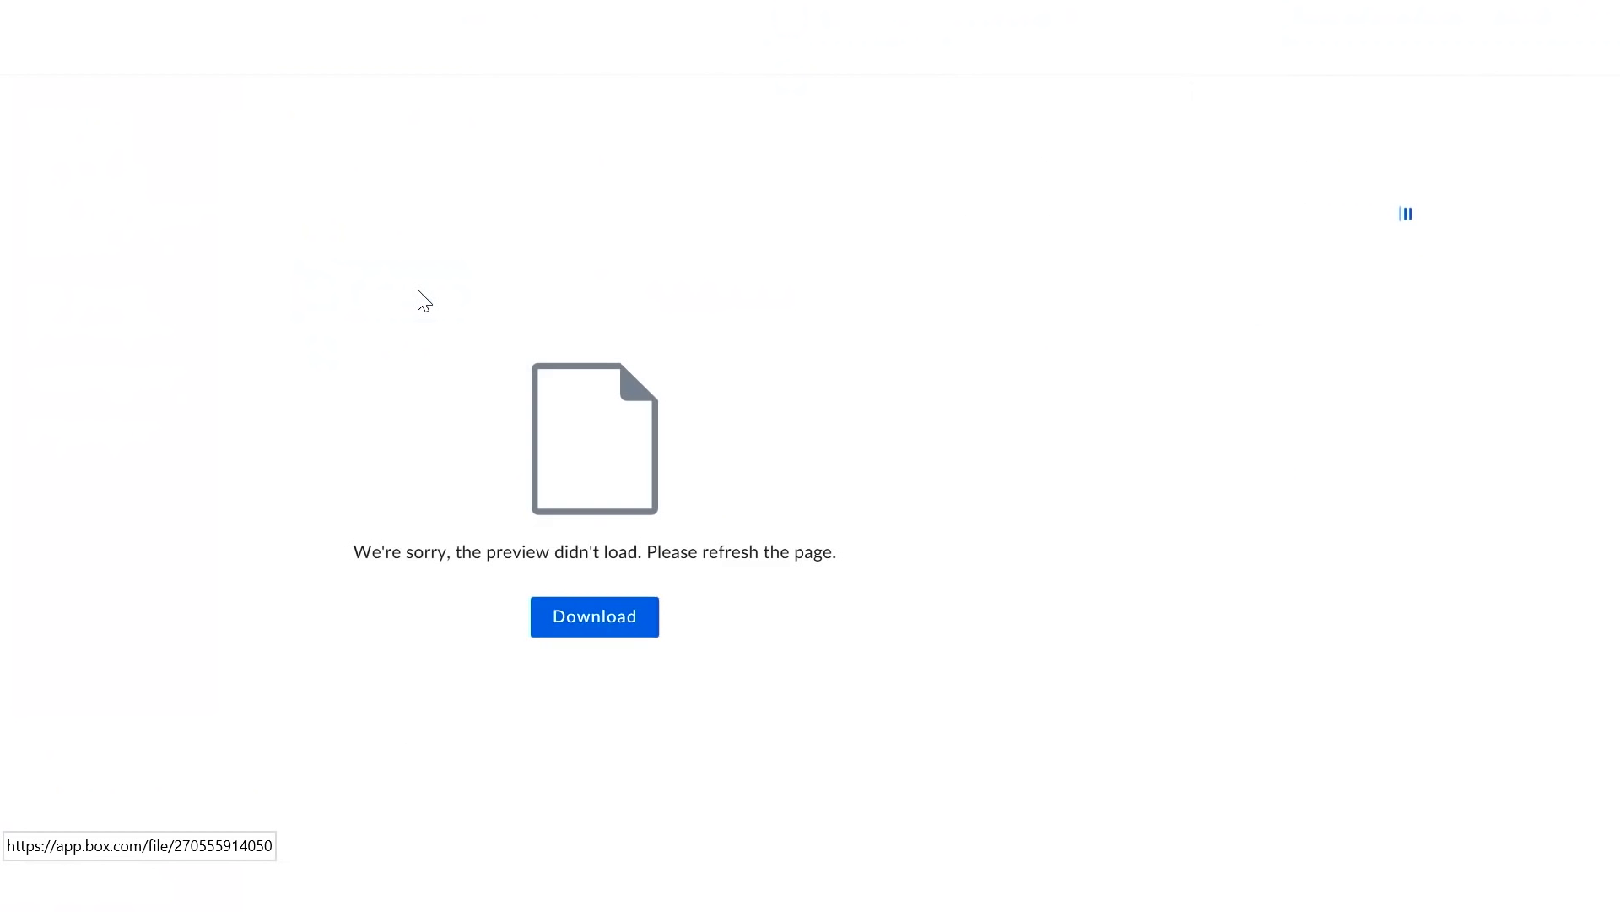
{"action": "left_click", "coordinate": [604, 629]}
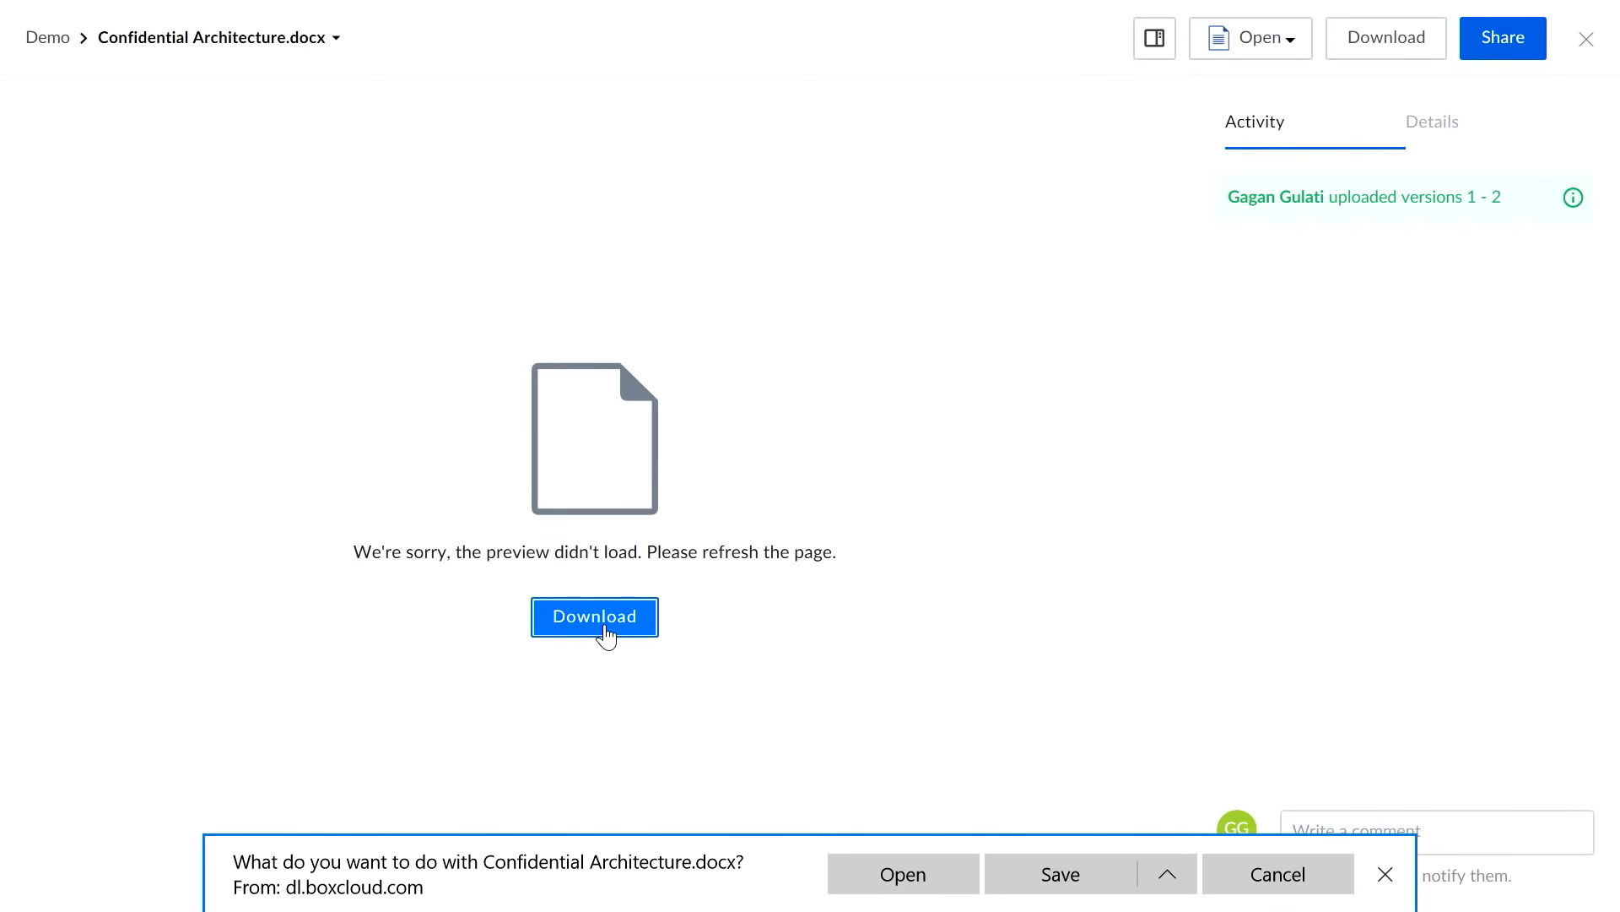
{"action": "left_click", "coordinate": [892, 882]}
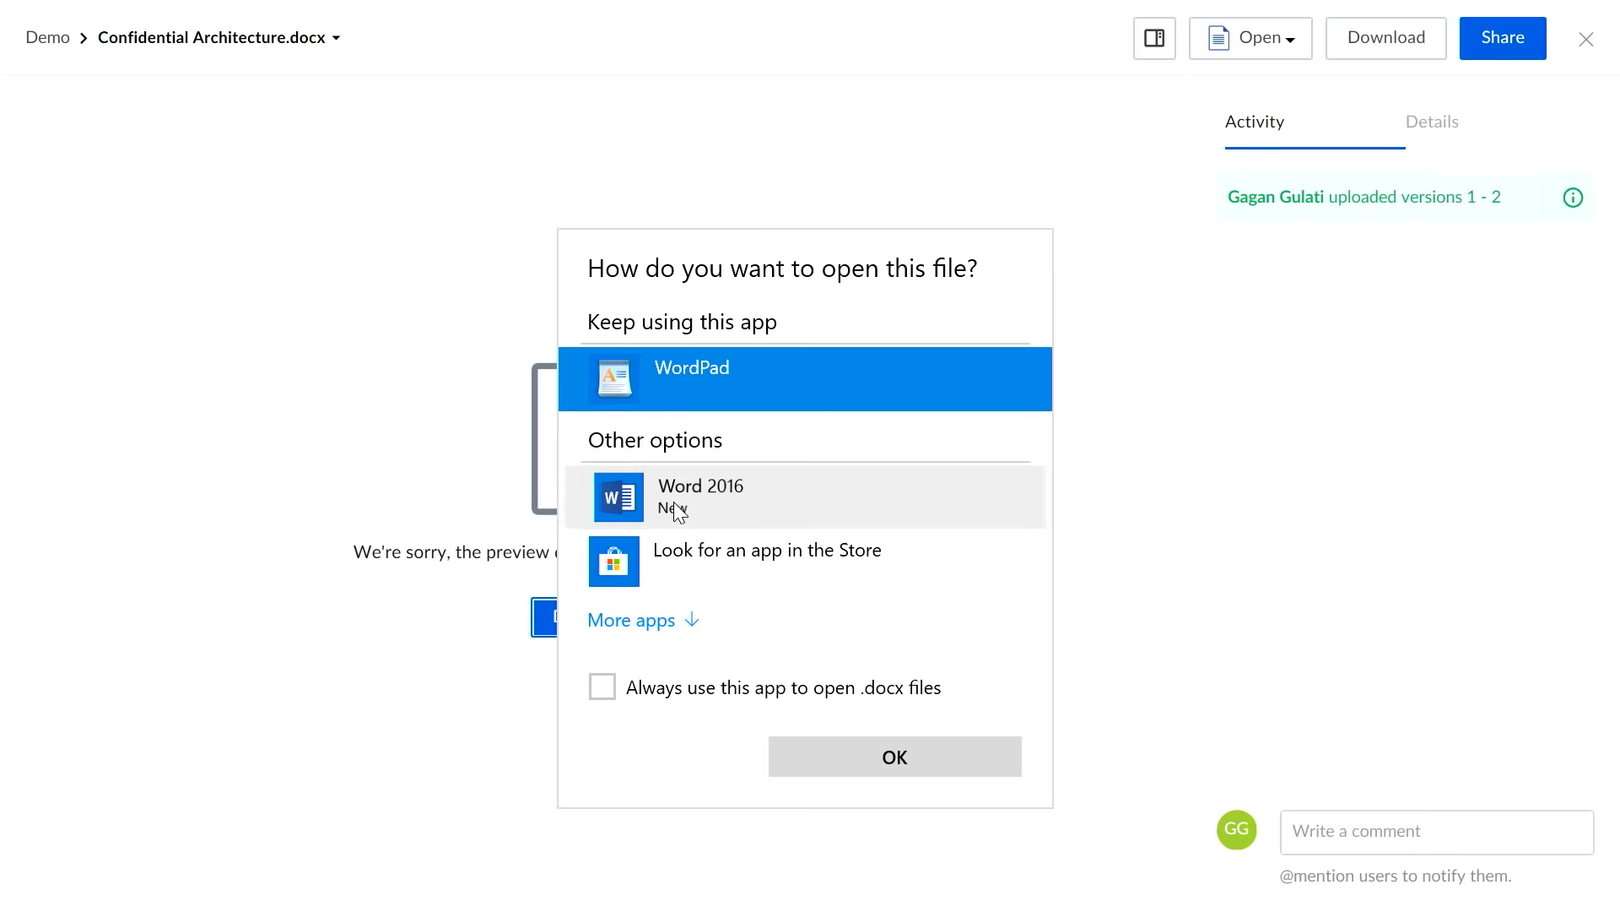
{"action": "left_click", "coordinate": [725, 496]}
{"action": "left_click", "coordinate": [865, 758]}
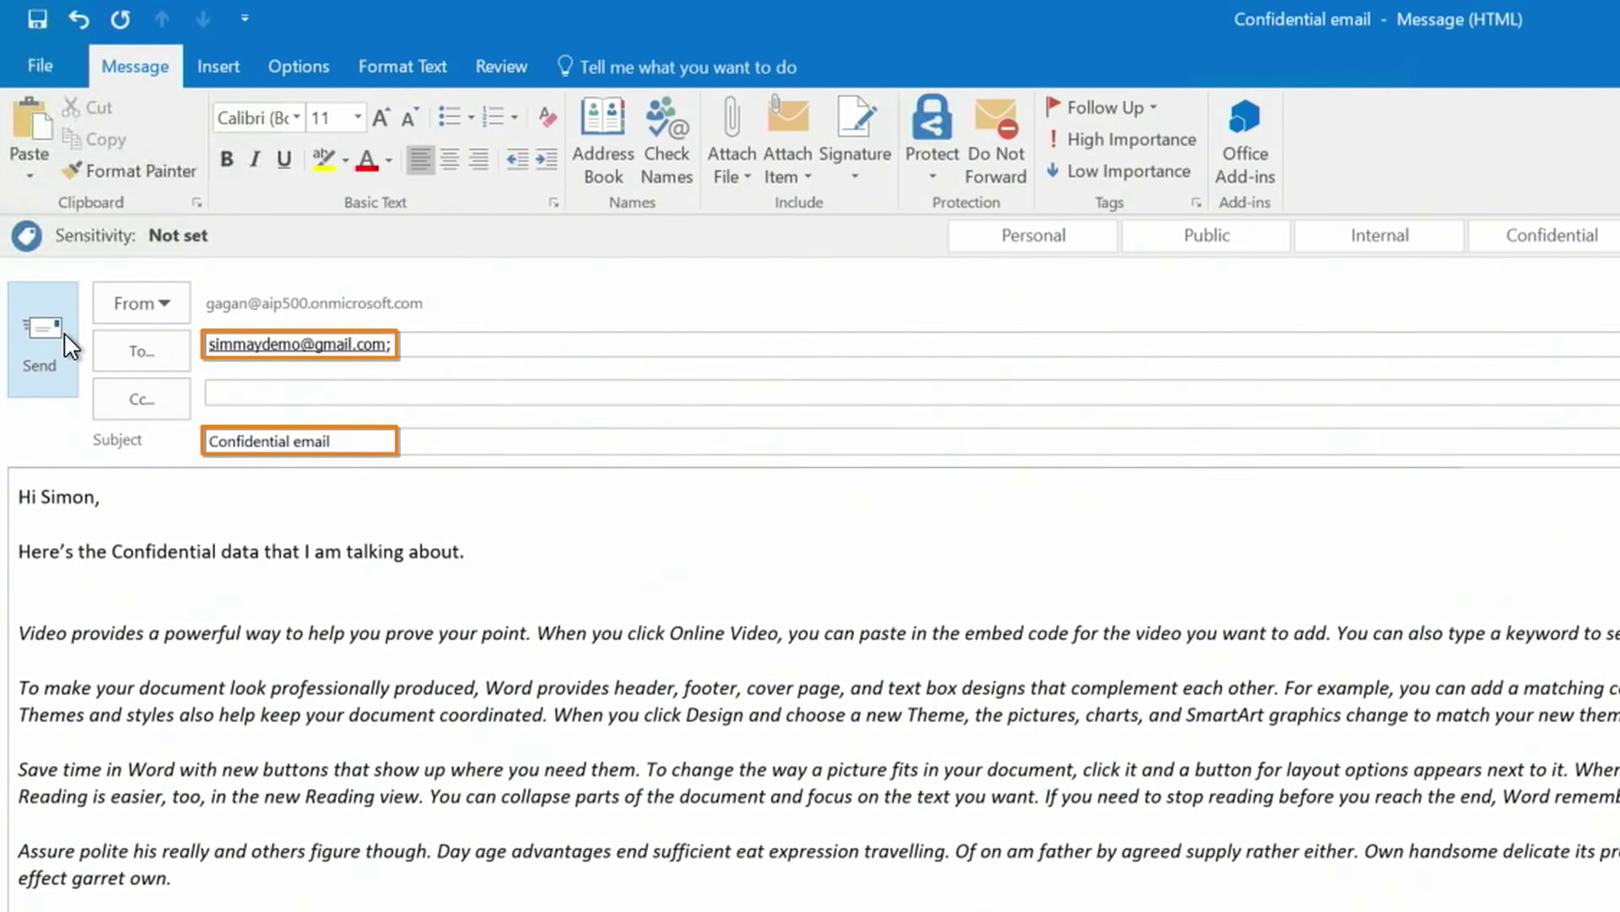
Send the composed Confidential email from Outlook's compose window.
{"action": "left_click", "coordinate": [69, 344]}
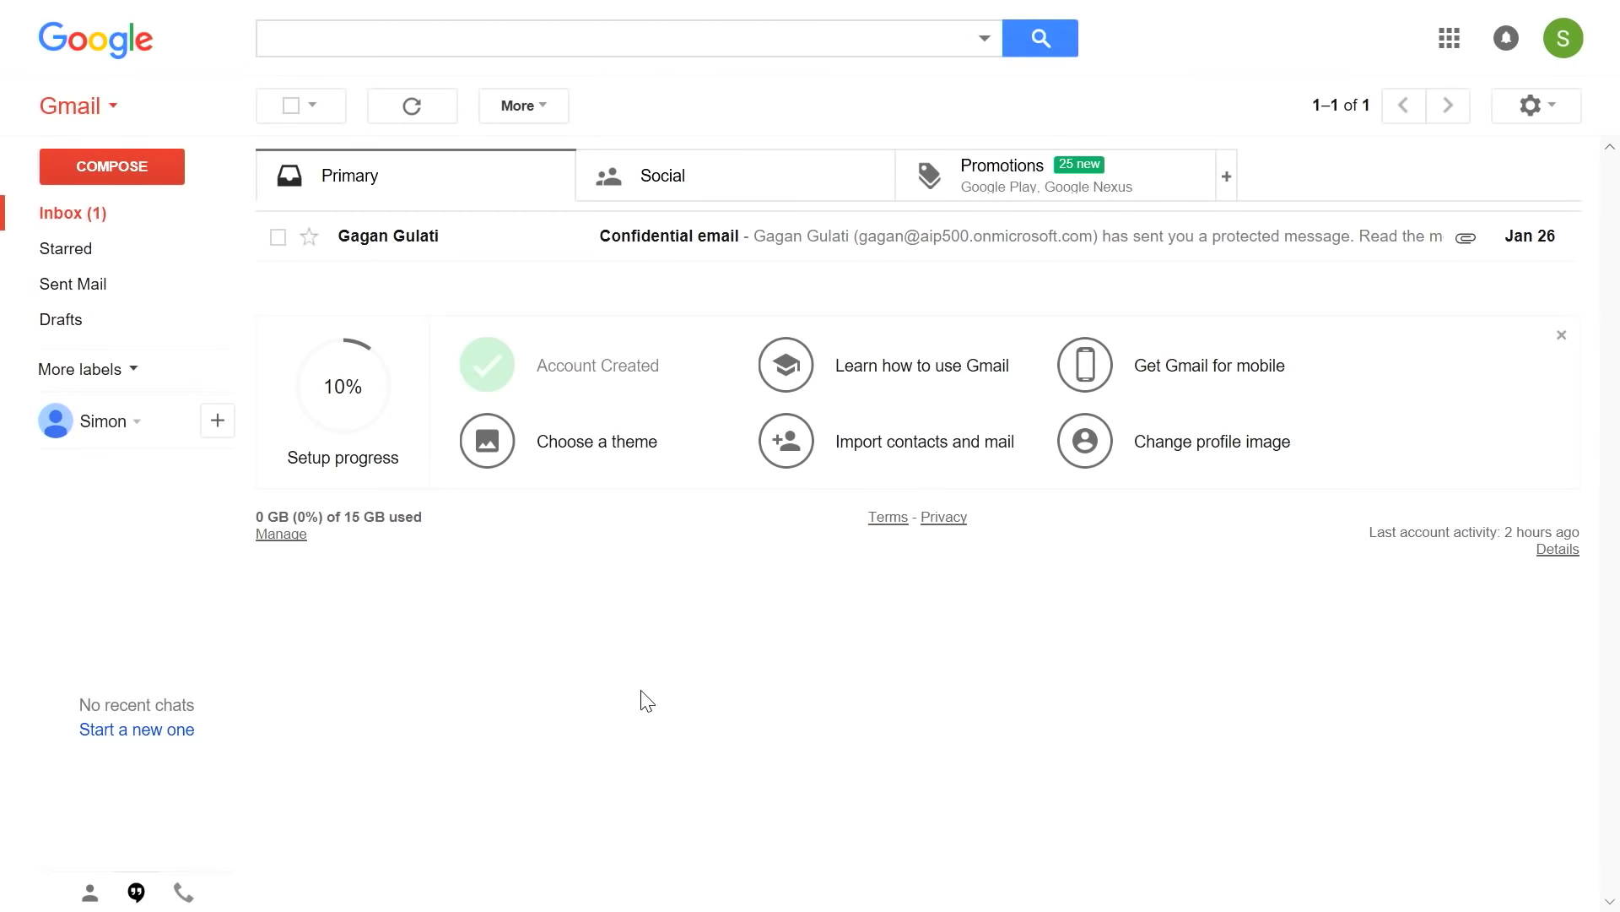
Open the Confidential email, go to its Read the message page, and sign in with Google.
{"action": "left_click", "coordinate": [416, 245]}
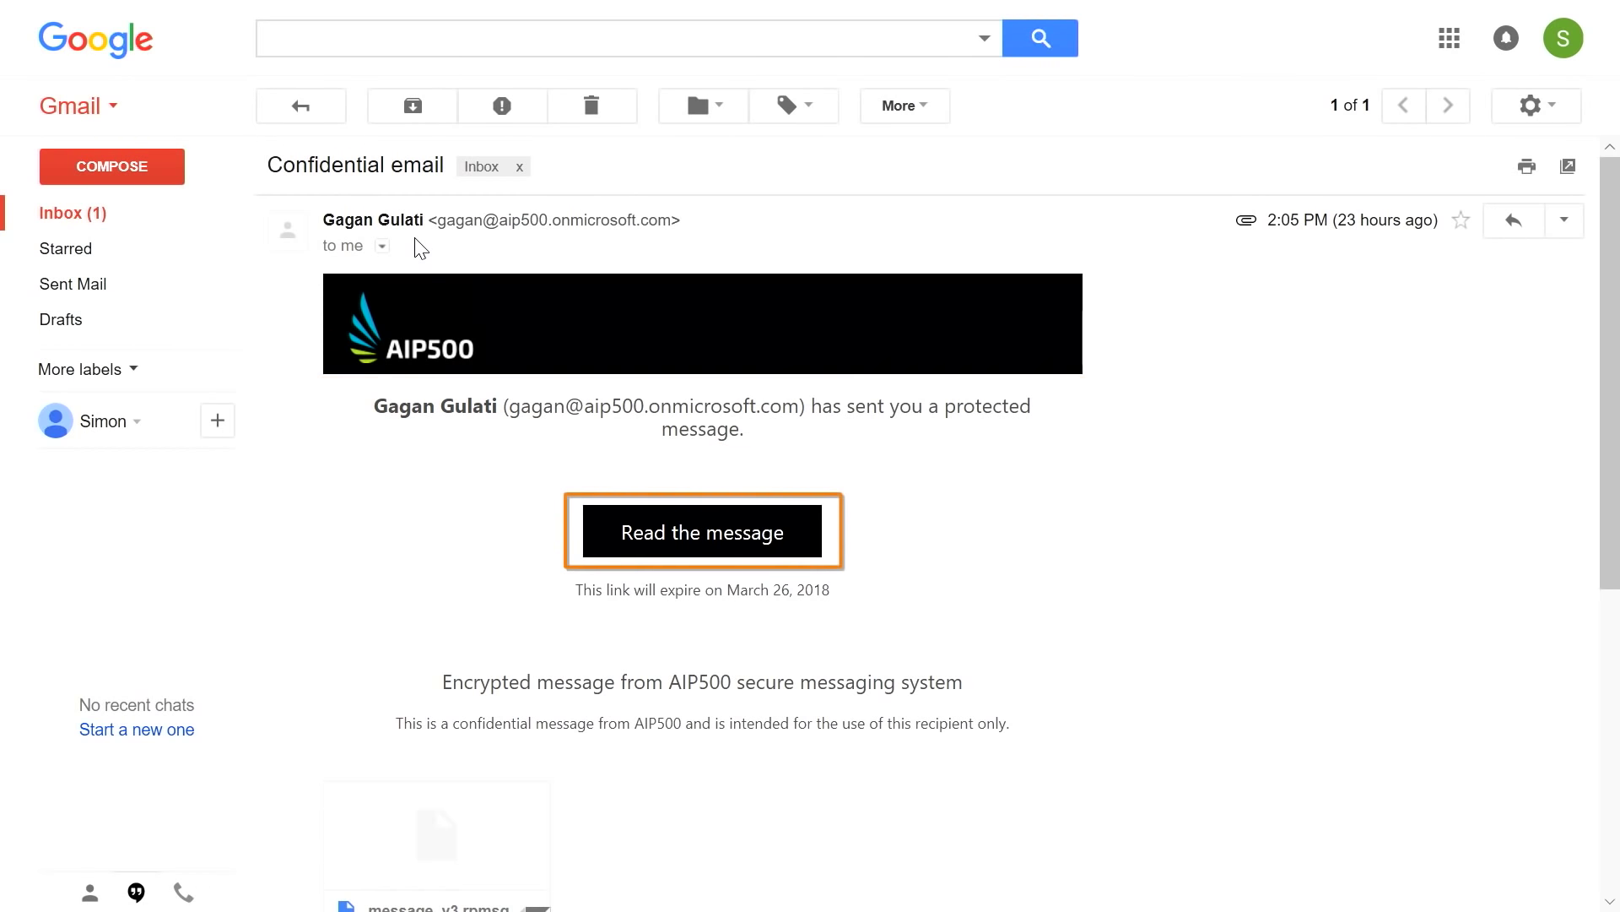
{"action": "left_click", "coordinate": [705, 544]}
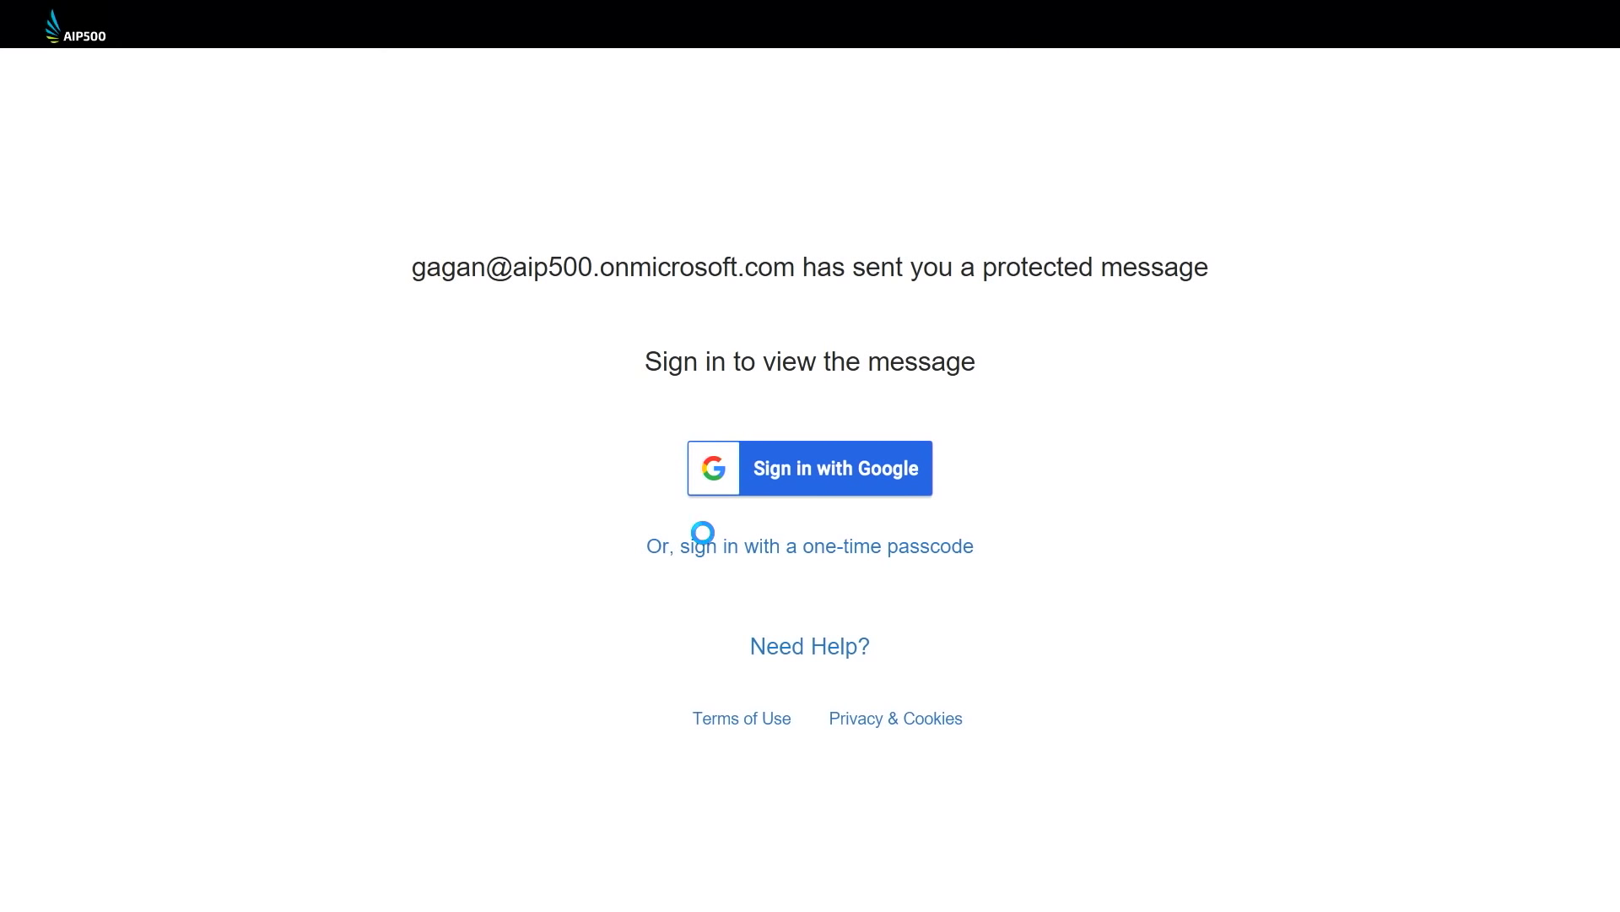
{"action": "left_click", "coordinate": [771, 486]}
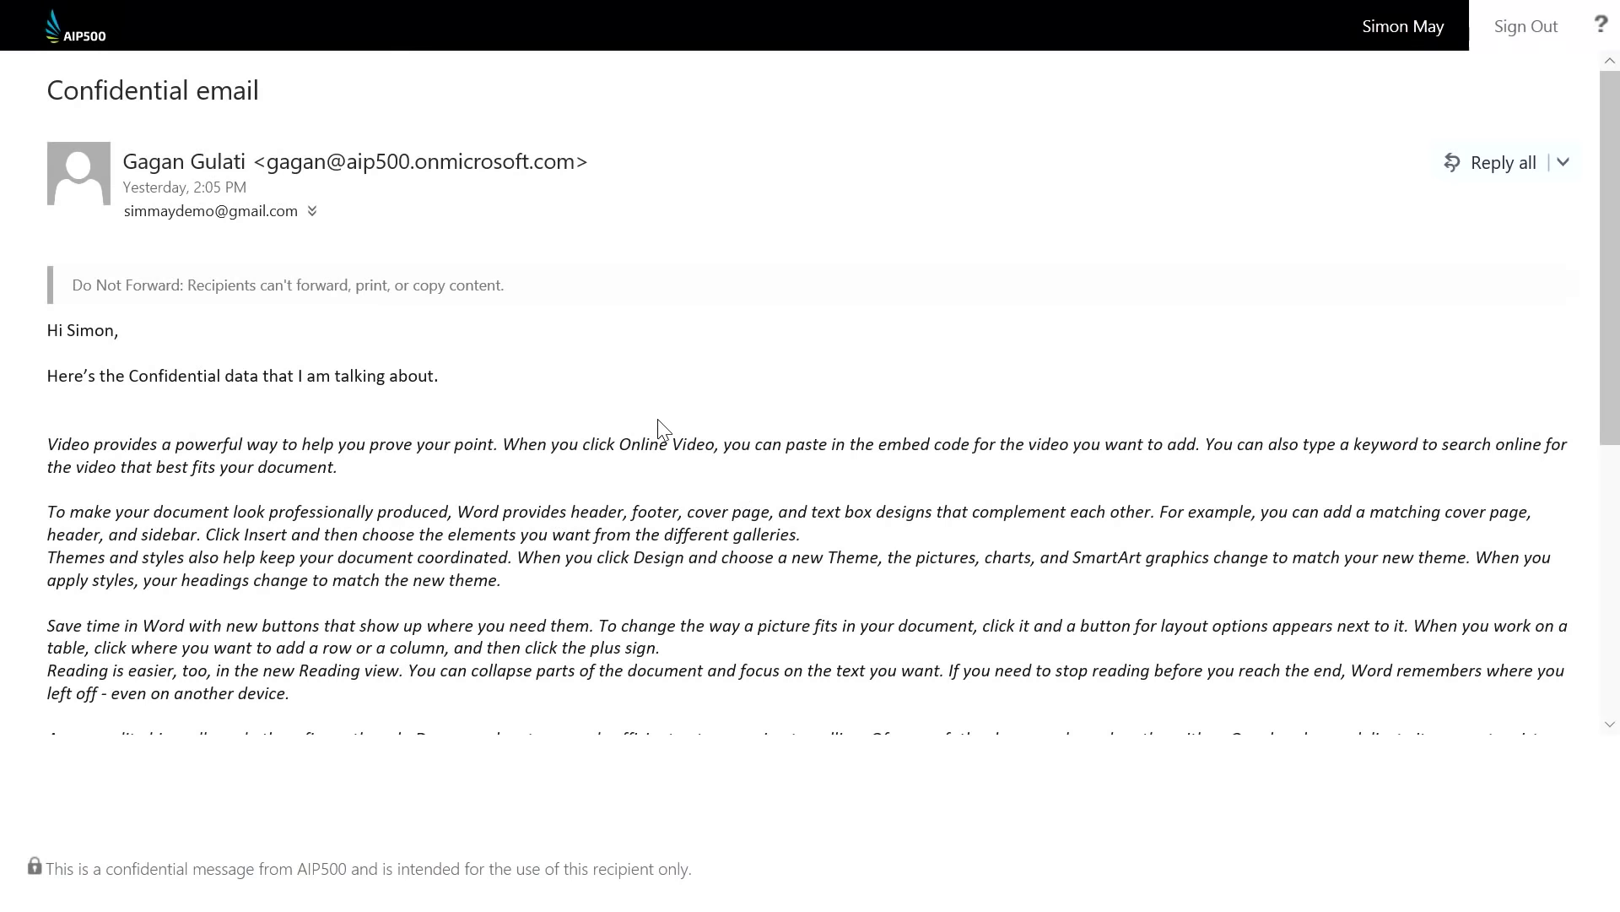
Scroll down and back up through the protected Confidential email in the encryption portal.
{"action": "scroll", "coordinate": [660, 428], "scroll_direction": "down", "scroll_amount": 5}
{"action": "scroll", "coordinate": [661, 428], "scroll_direction": "up", "scroll_amount": 5}
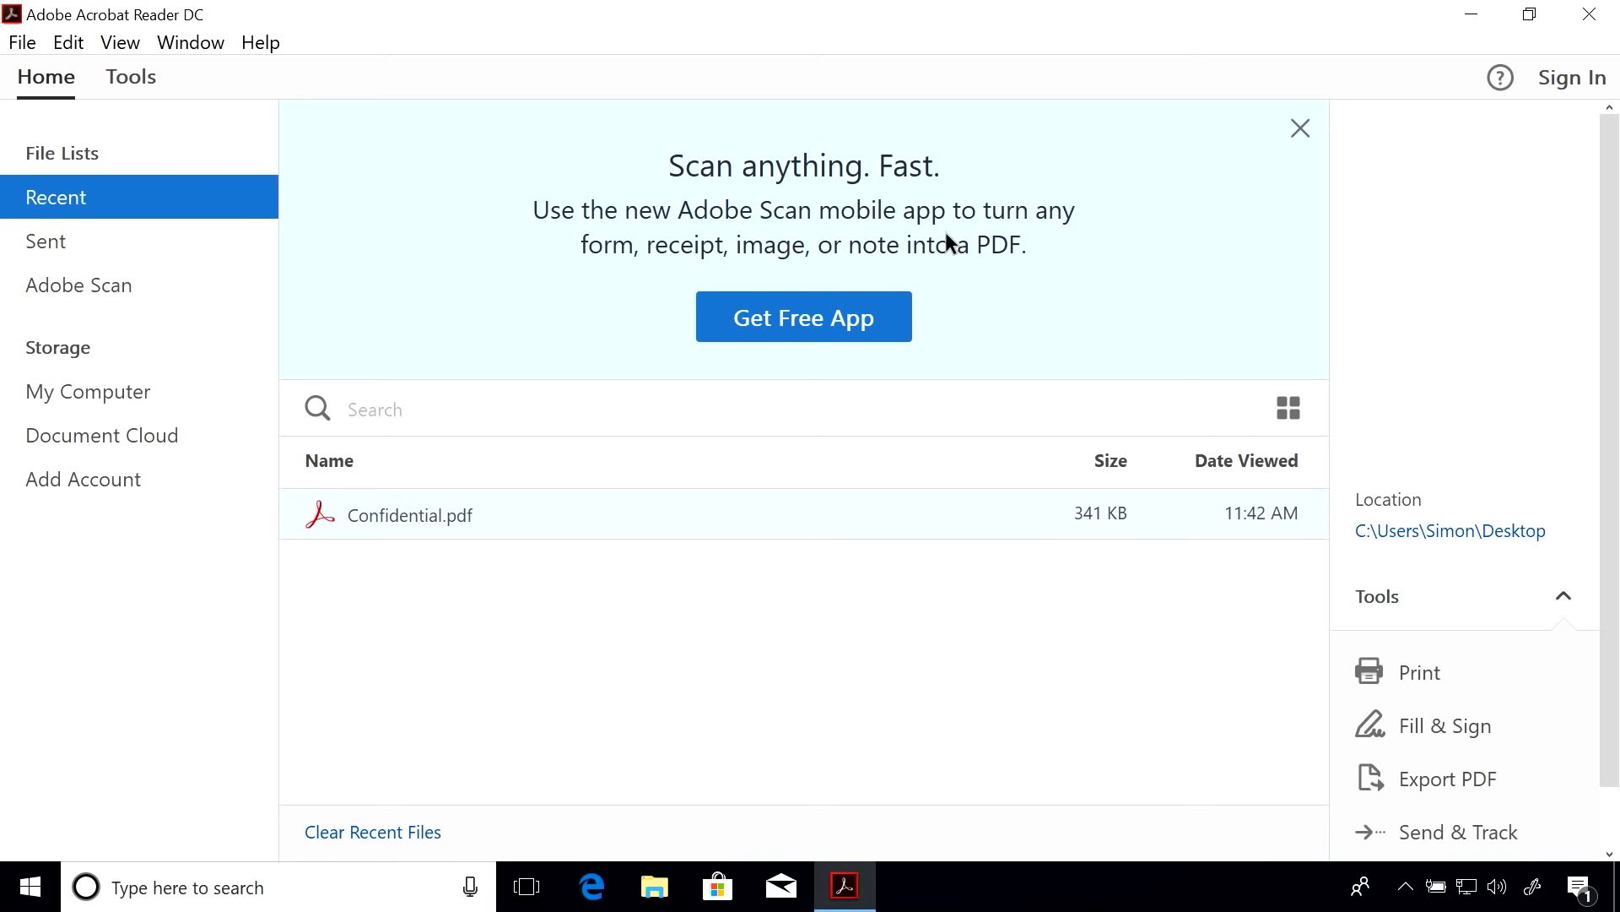
Open Confidential.pdf in Acrobat Reader DC and show its Azure Information Protection security details.
{"action": "double_click", "coordinate": [449, 520]}
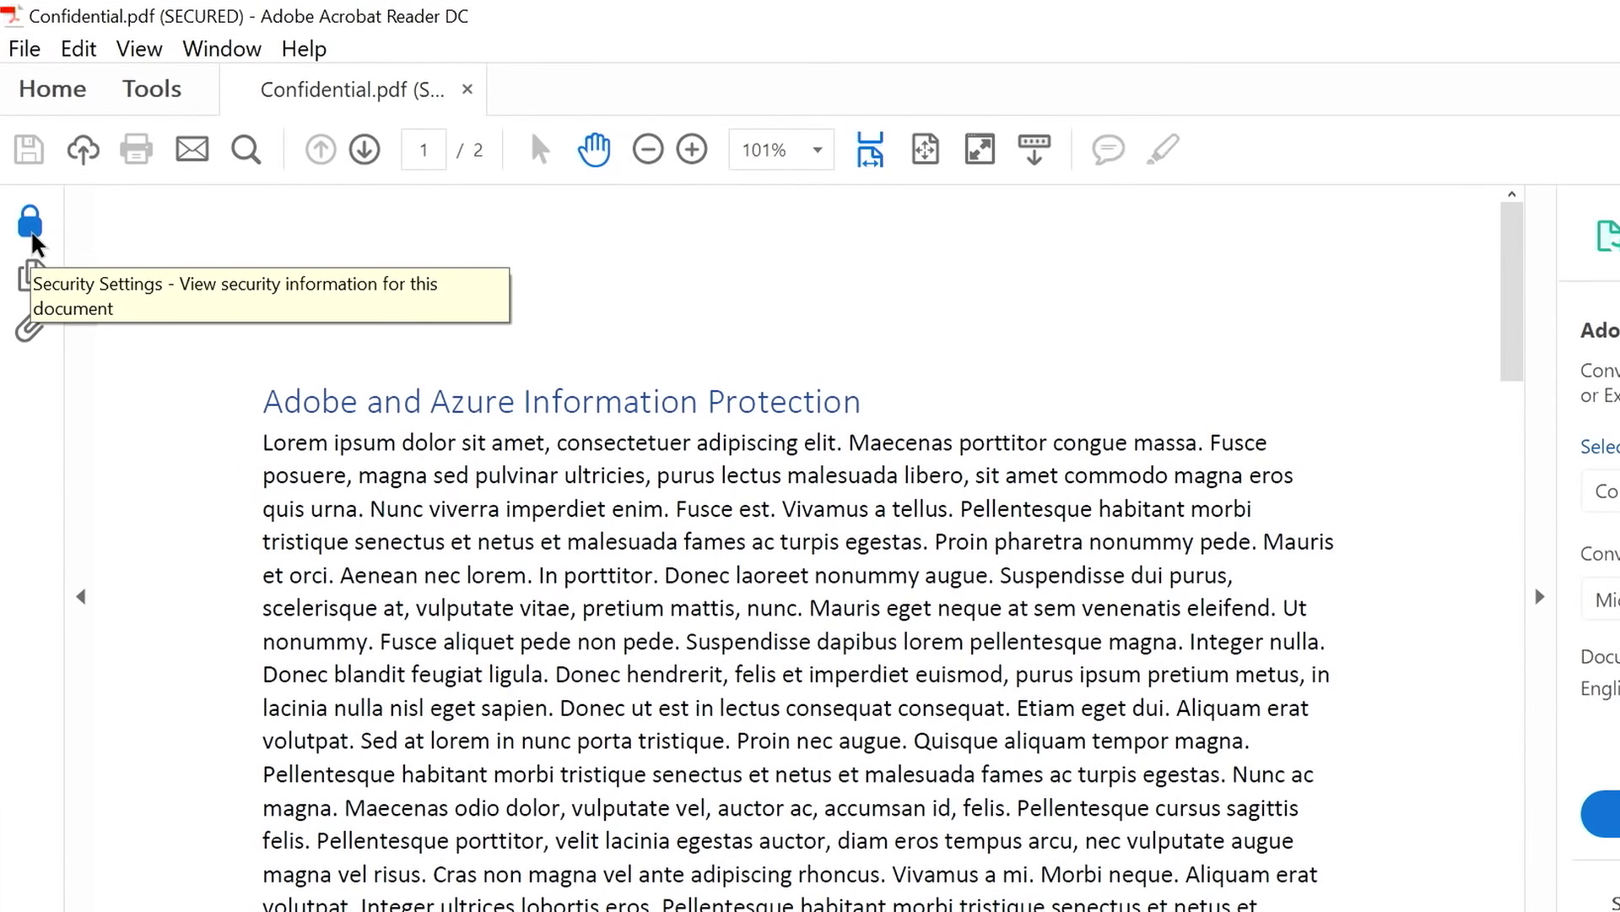
{"action": "left_click", "coordinate": [31, 232]}
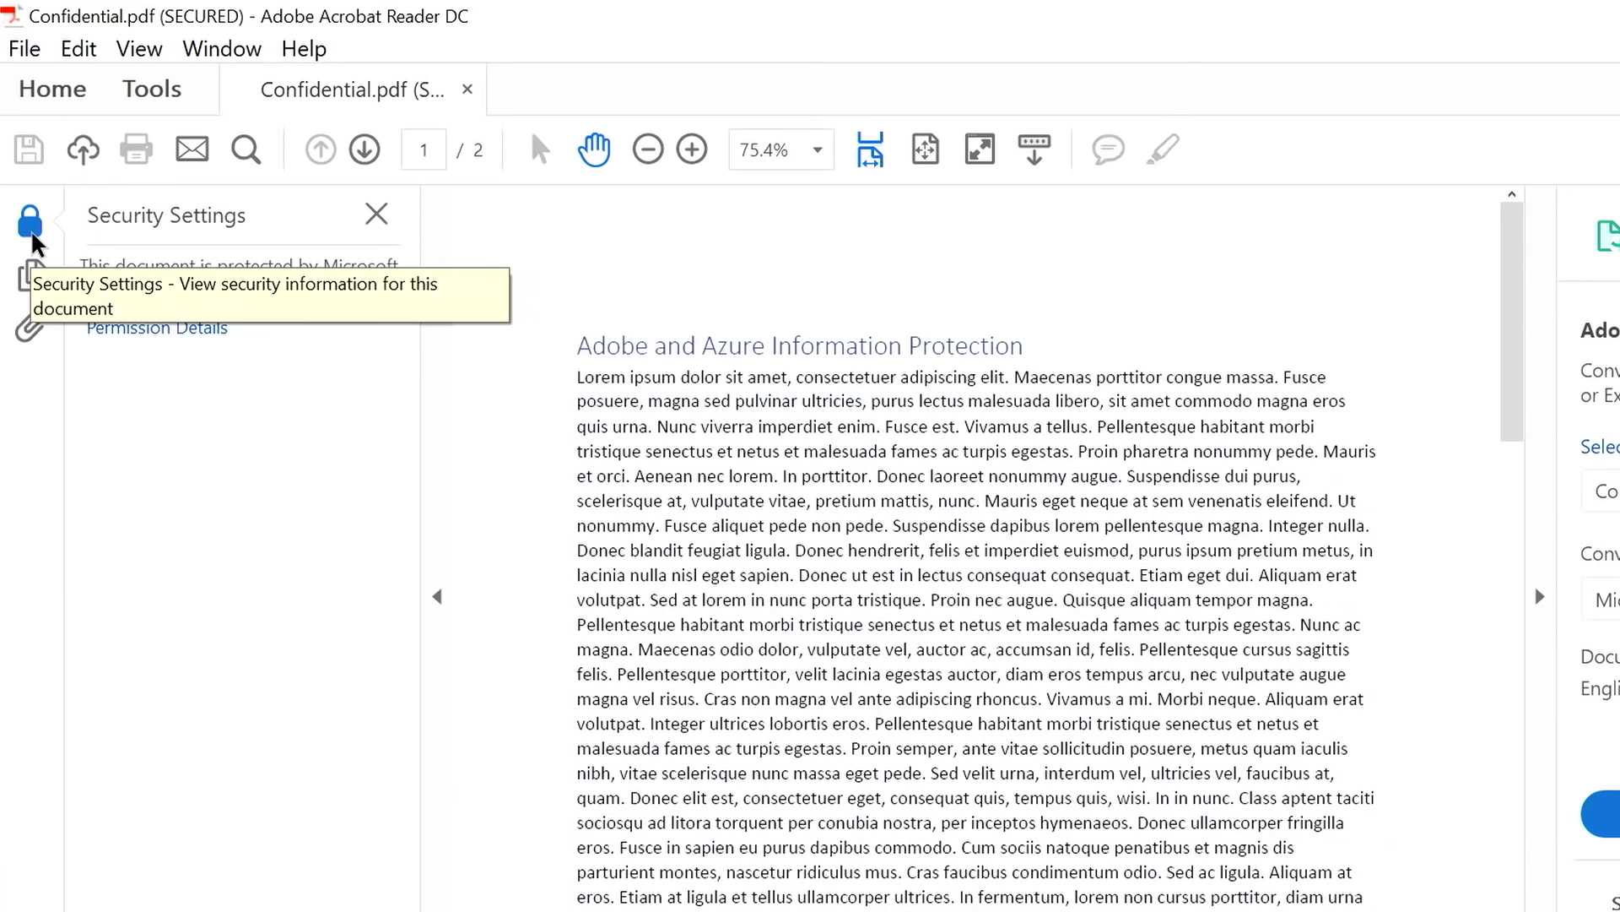
Show Confidential.pdf's permission details: printing, copying, page extraction and commenting not allowed.
{"action": "left_click", "coordinate": [174, 336]}
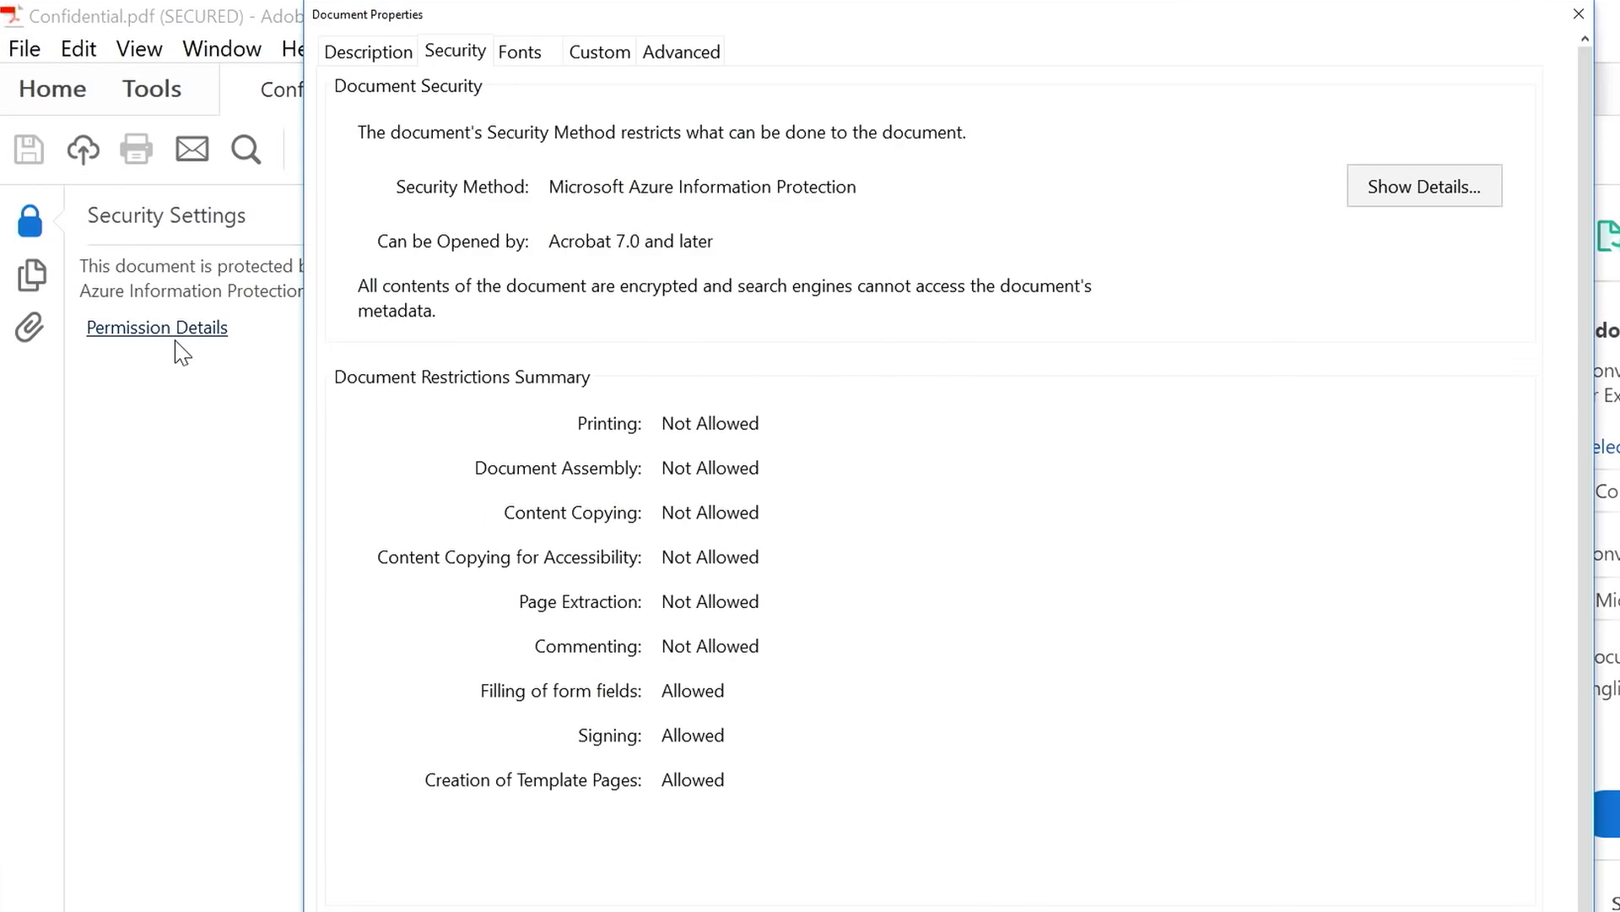